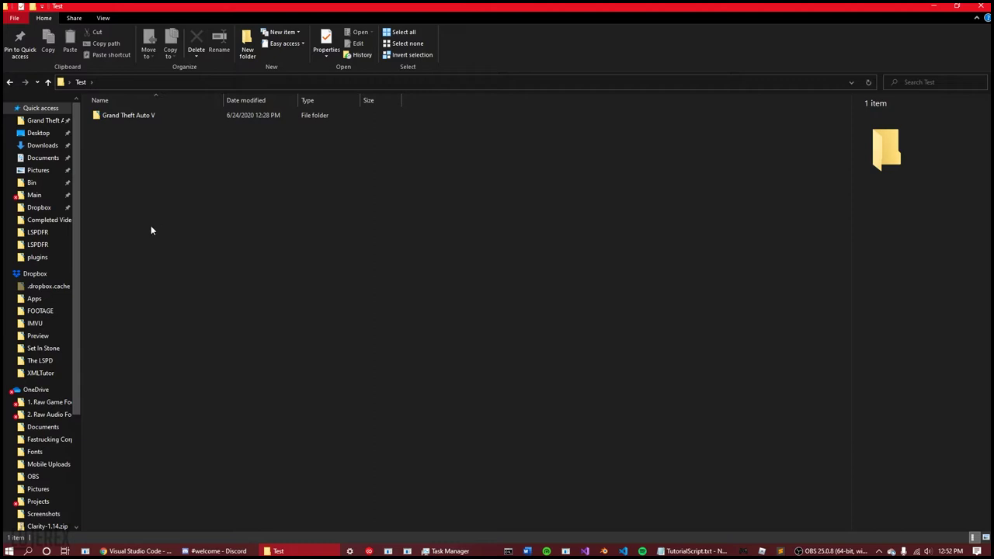
Step: Open the Ultimate Backup folder inside Grand Theft Auto V, under plugins and LSPDFR
{"action": "double_click", "coordinate": [173, 114]}
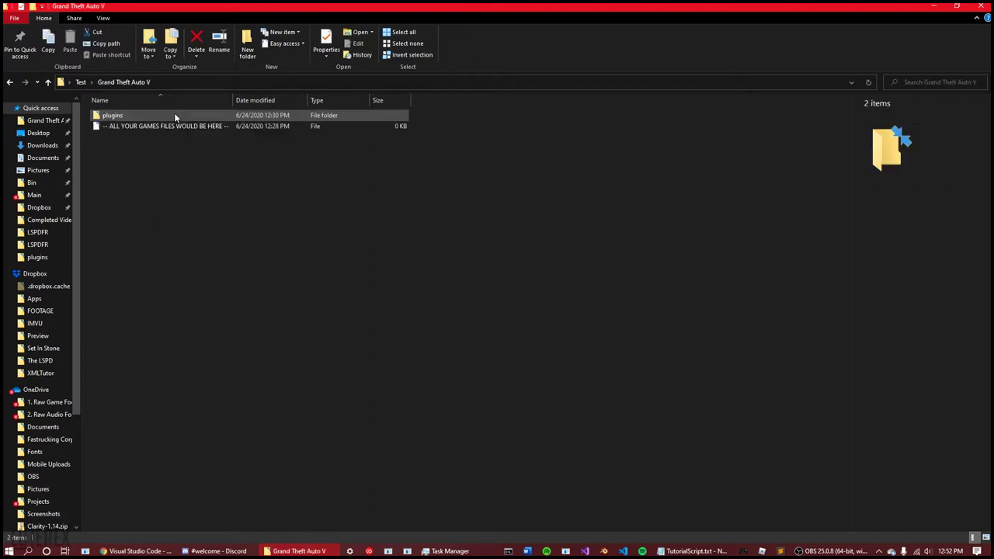
{"action": "double_click", "coordinate": [119, 117]}
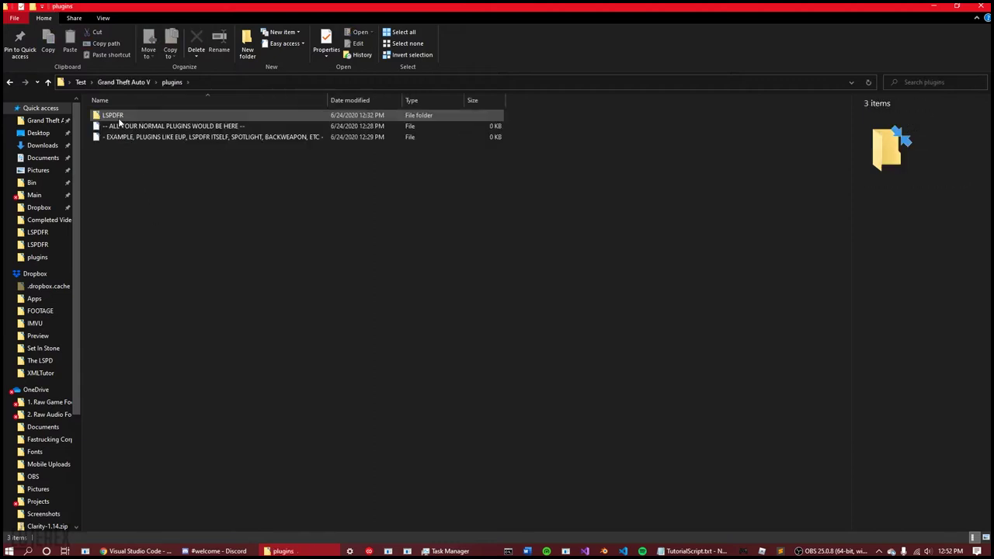
{"action": "double_click", "coordinate": [132, 118]}
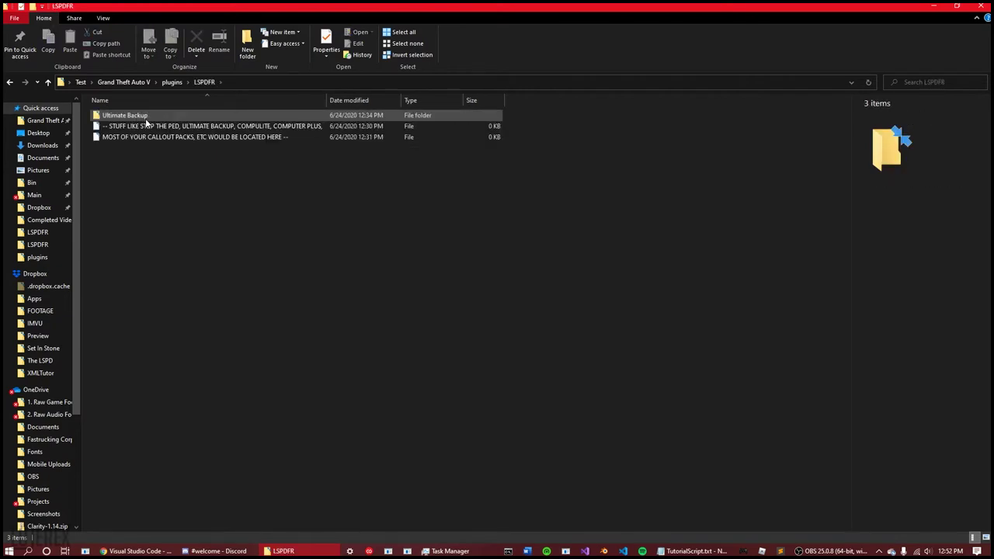
{"action": "double_click", "coordinate": [145, 118]}
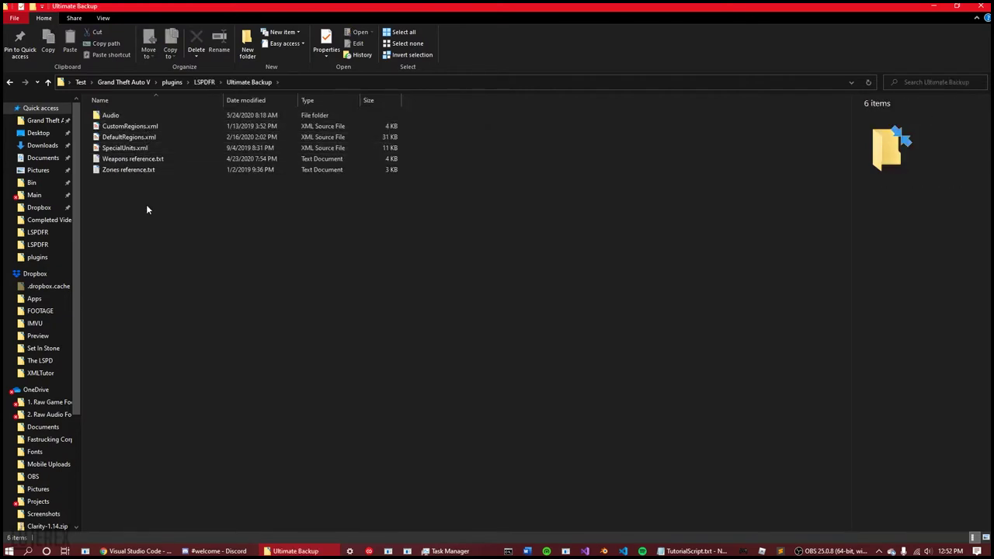
Step: Look over the Ultimate Backup folder's contents, including its Audio subfolder, and return to the Ultimate Backup folder
{"action": "left_click_drag", "start_coordinate": [148, 208], "coordinate": [397, 118]}
{"action": "left_click", "coordinate": [390, 210]}
{"action": "double_click", "coordinate": [157, 115]}
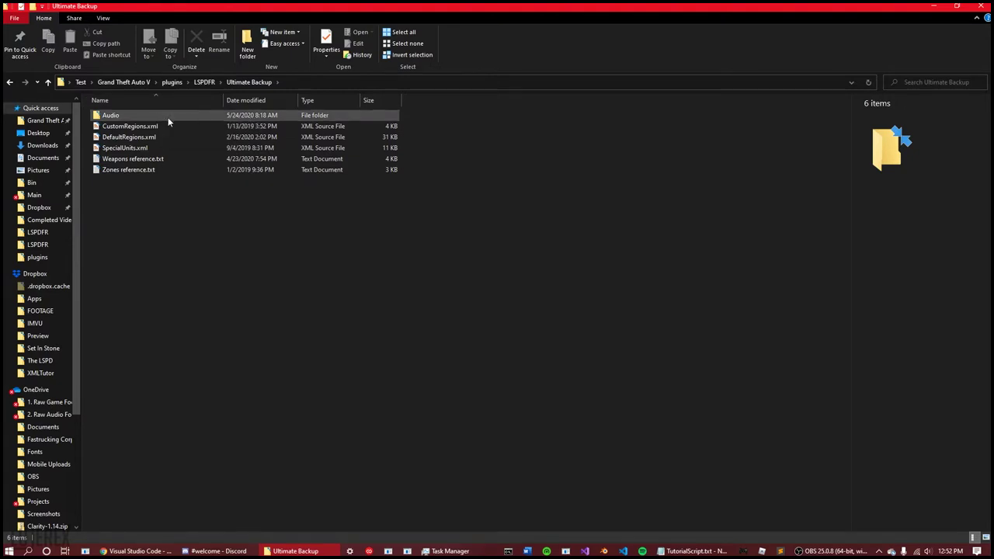
{"action": "left_click", "coordinate": [253, 84]}
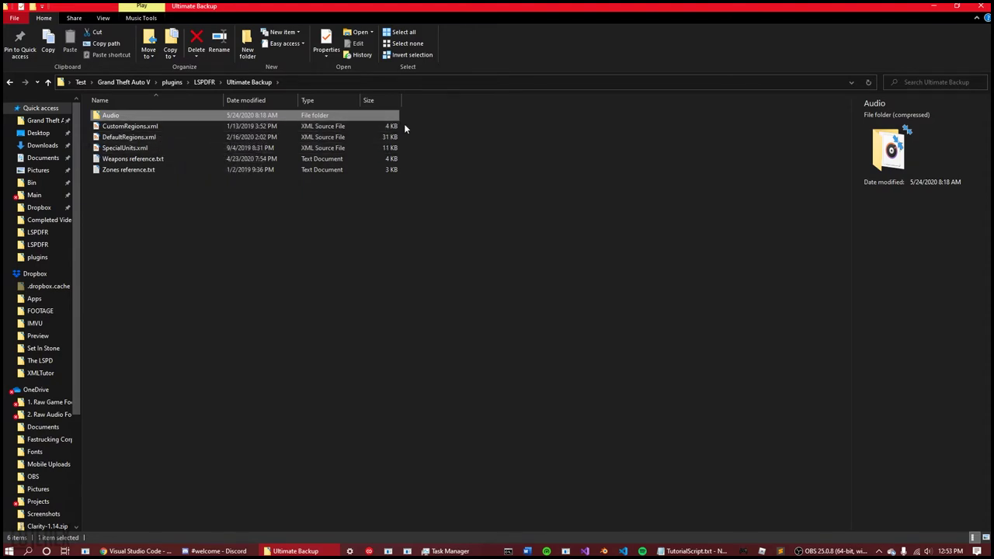
Step: Highlight CustomRegions.xml, DefaultRegions.xml and SpecialUnits.xml together, and clear the selection
{"action": "left_click_drag", "start_coordinate": [406, 129], "coordinate": [378, 148]}
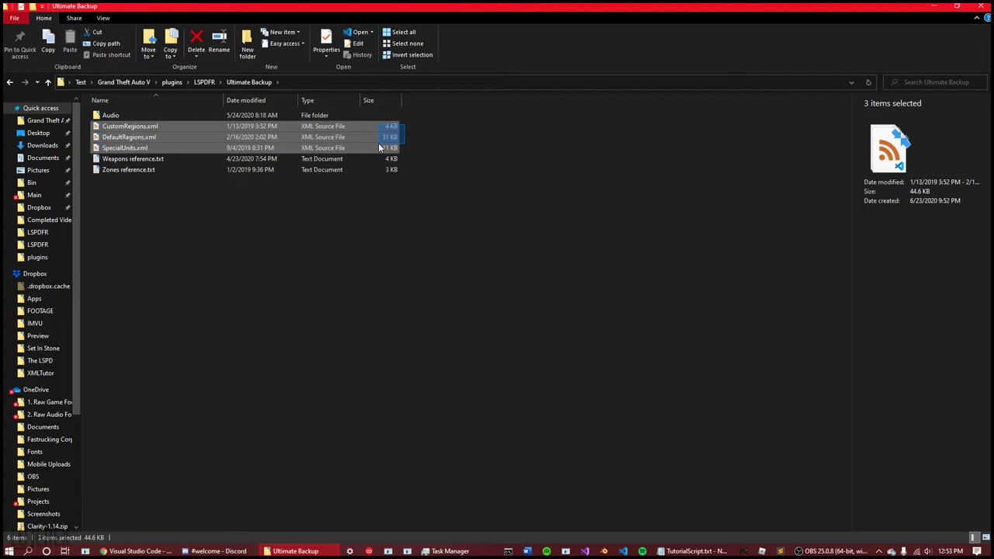
{"action": "left_click_drag", "start_coordinate": [379, 147], "coordinate": [379, 148]}
{"action": "left_click", "coordinate": [246, 184]}
Step: Point out Weapons reference.txt and Zones reference.txt, together and individually, leaving no file selected
{"action": "left_click_drag", "start_coordinate": [162, 198], "coordinate": [212, 159]}
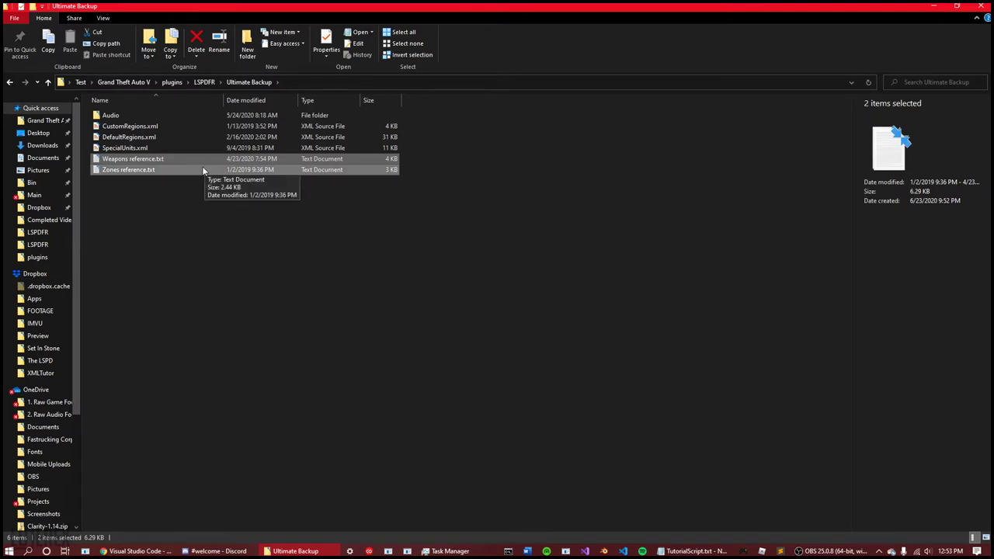
{"action": "left_click", "coordinate": [203, 170], "text": "ctrl"}
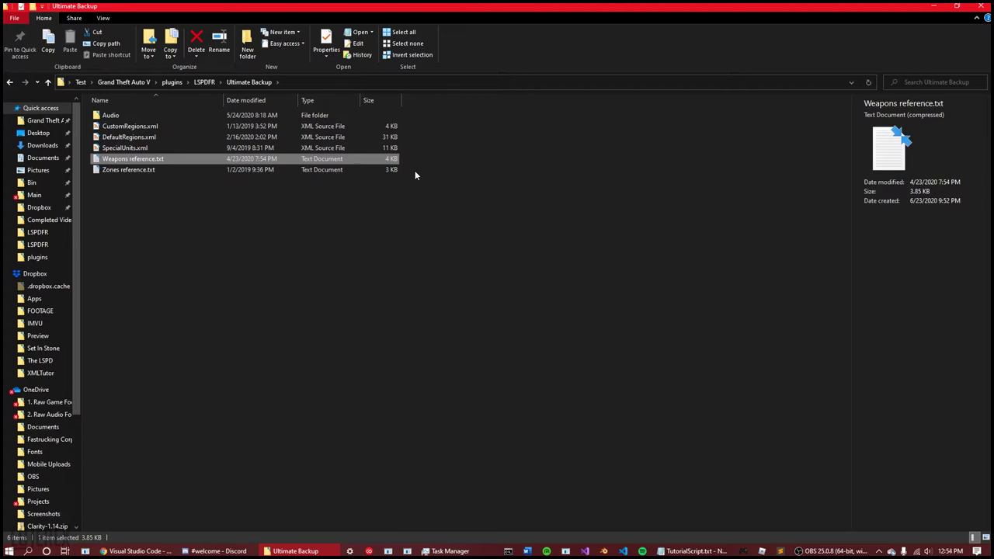
{"action": "left_click", "coordinate": [225, 170]}
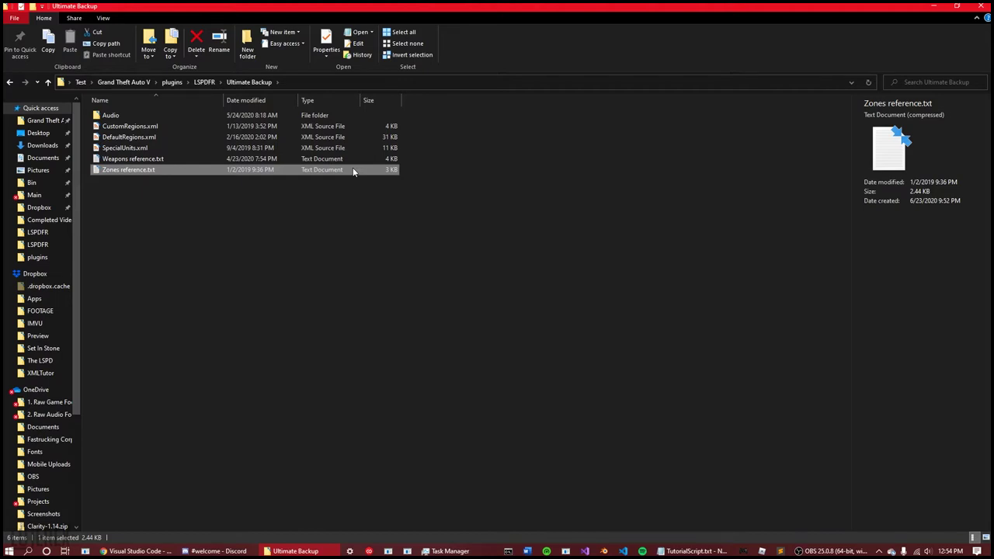
{"action": "left_click", "coordinate": [322, 207]}
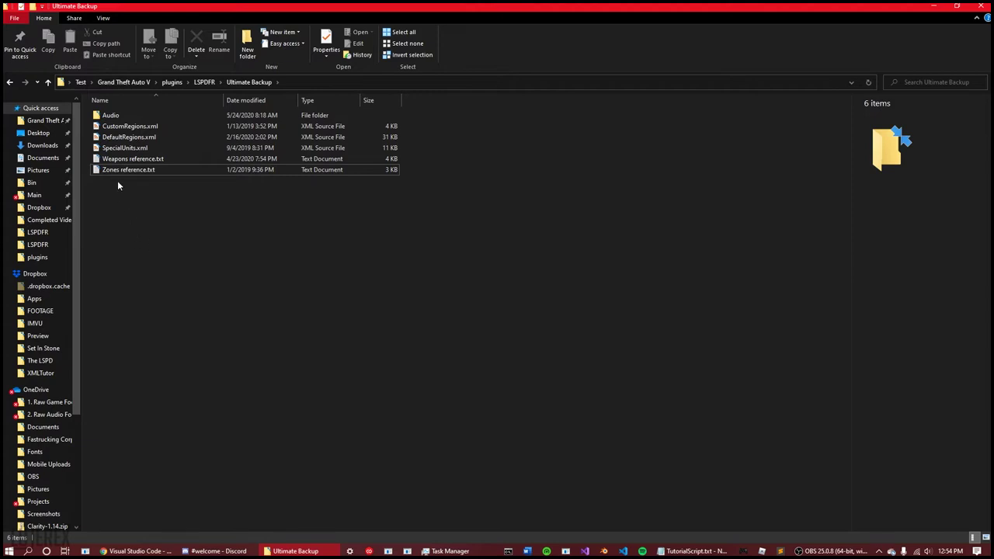
{"action": "left_click_drag", "start_coordinate": [118, 183], "coordinate": [202, 156]}
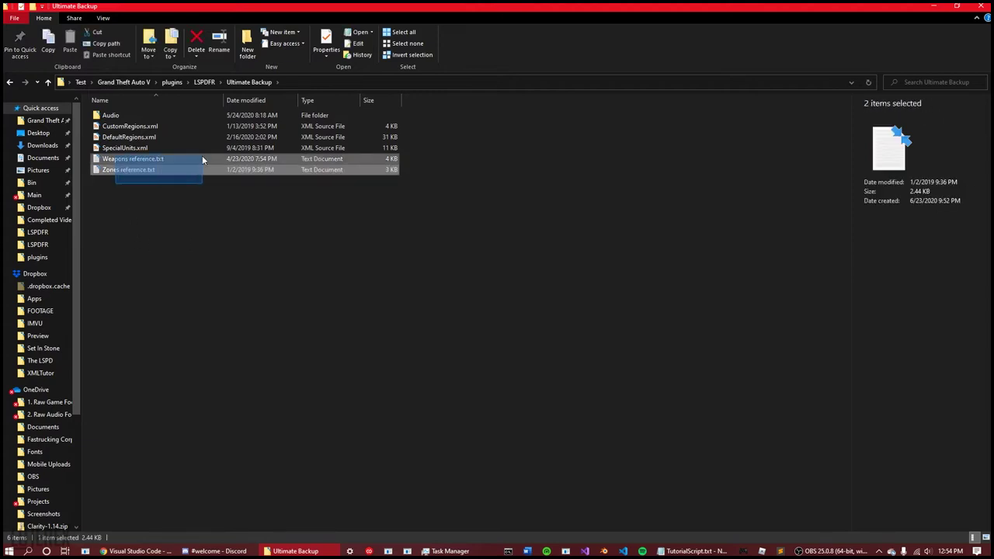
{"action": "left_click", "coordinate": [205, 222]}
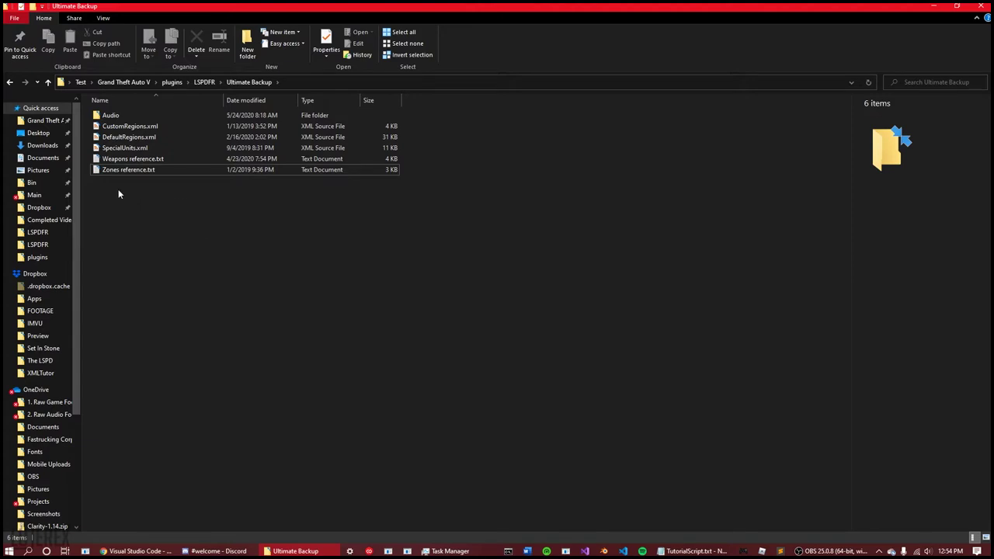
{"action": "left_click_drag", "start_coordinate": [94, 180], "coordinate": [365, 201]}
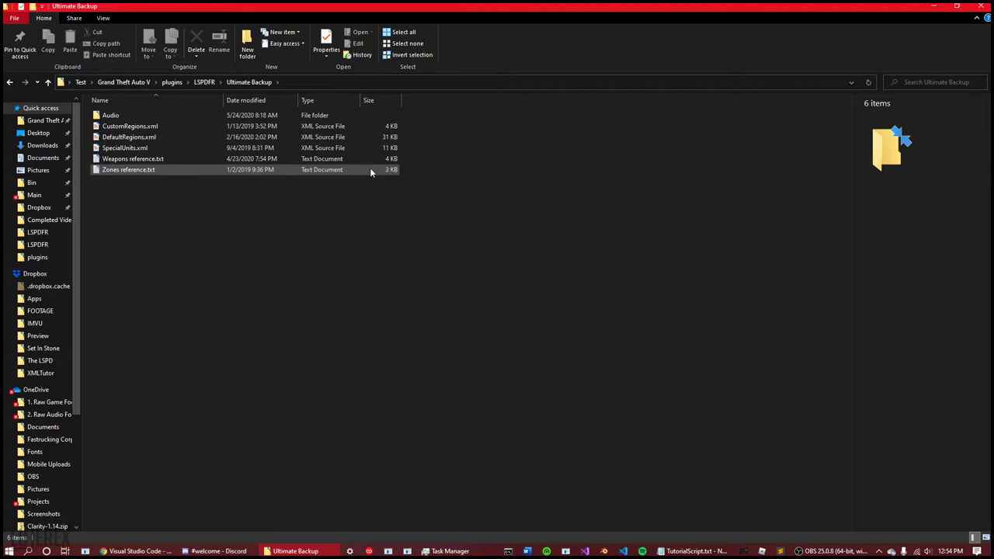
Step: Switch to Chrome and view the open Notepad++, Sublime Text and Visual Studio Code websites one after another
{"action": "left_click", "coordinate": [136, 551]}
{"action": "left_click", "coordinate": [91, 6]}
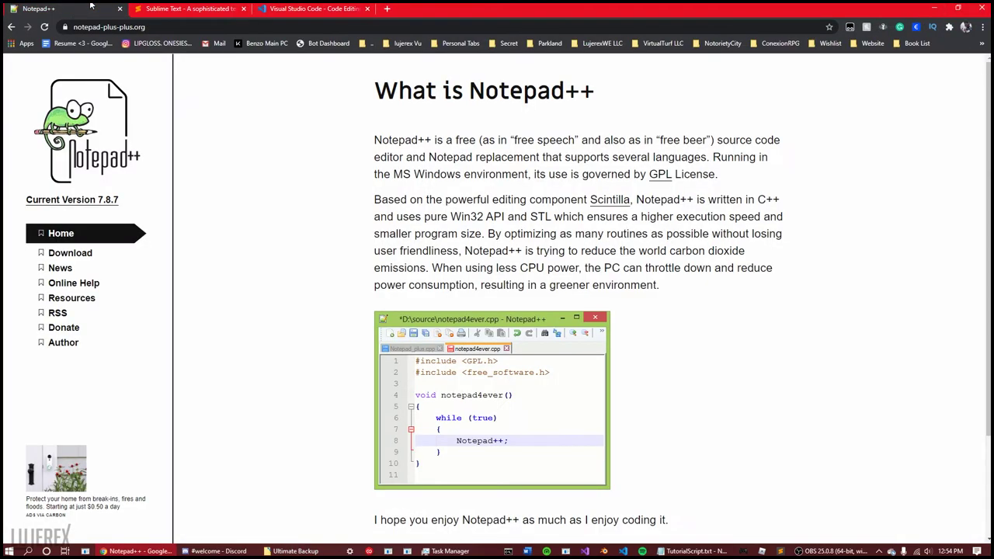
{"action": "left_click", "coordinate": [169, 10]}
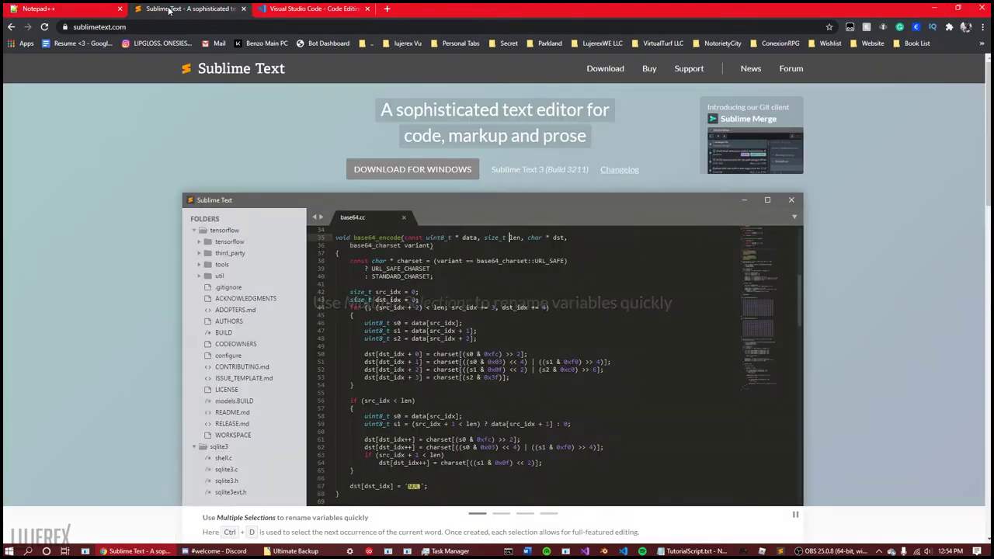
{"action": "left_click", "coordinate": [310, 8]}
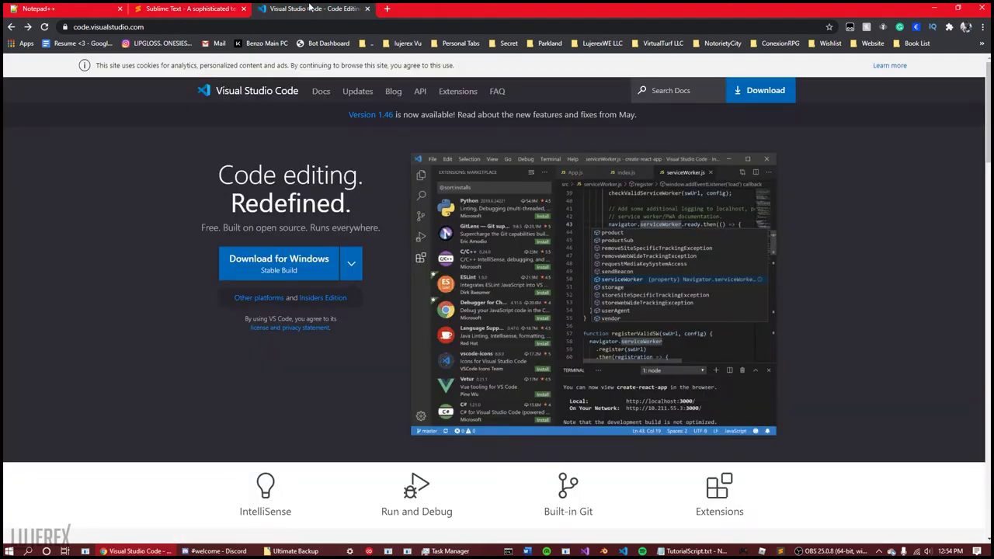
Step: Return to the Notepad++ website and examine its address and the home page's description of the editor
{"action": "key", "text": "ctrl+Tab"}
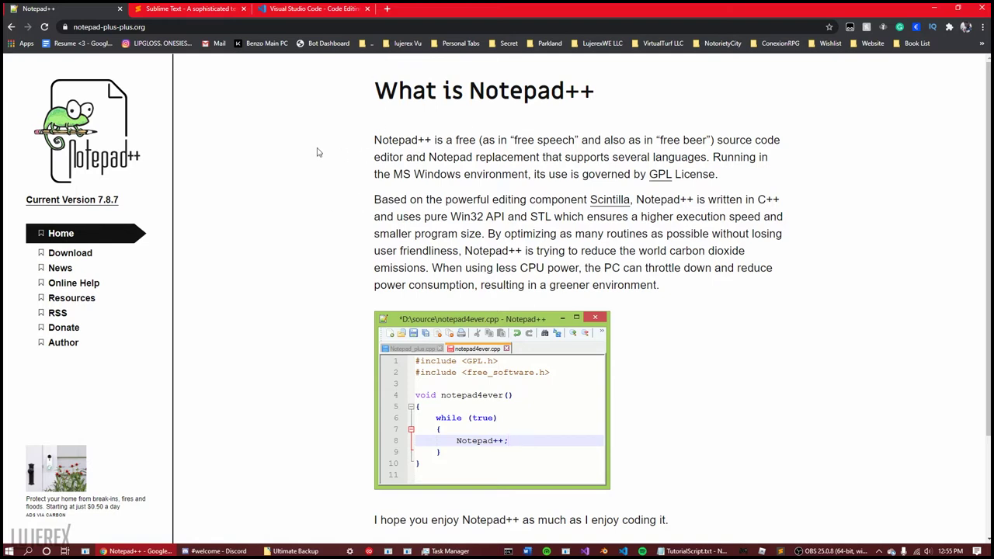
{"action": "left_click", "coordinate": [158, 28]}
{"action": "key", "text": "End"}
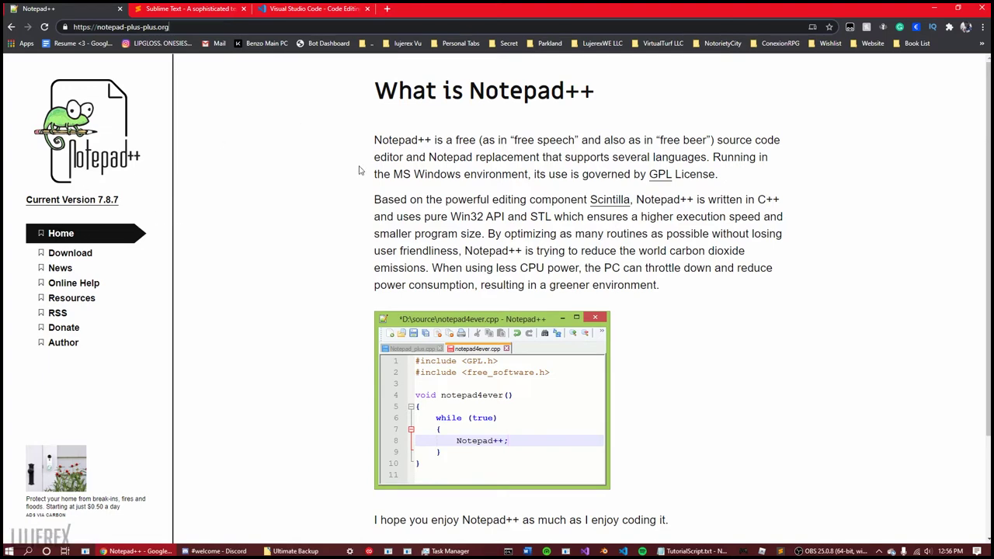
{"action": "scroll", "coordinate": [442, 132], "scroll_direction": "down", "scroll_amount": 2}
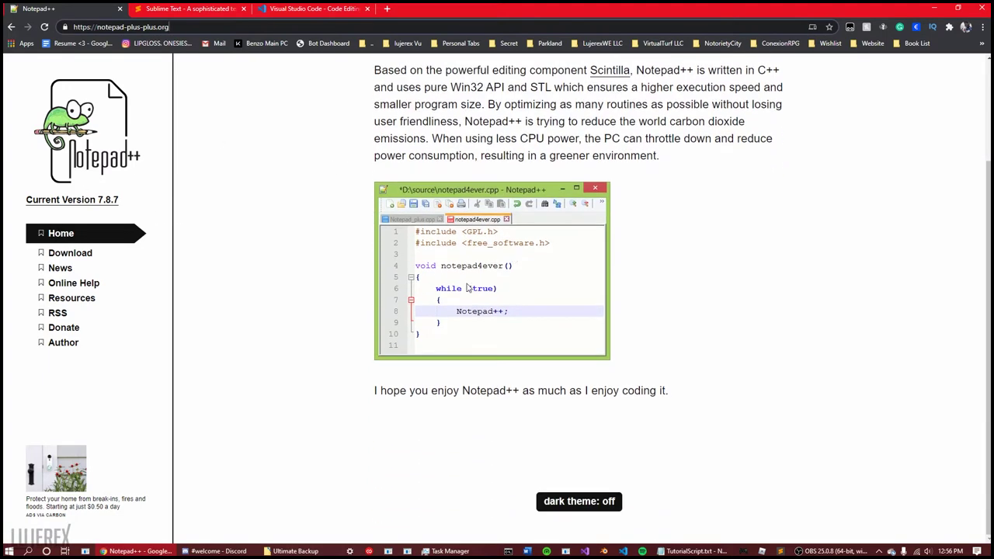
{"action": "scroll", "coordinate": [468, 287], "scroll_direction": "up", "scroll_amount": 2}
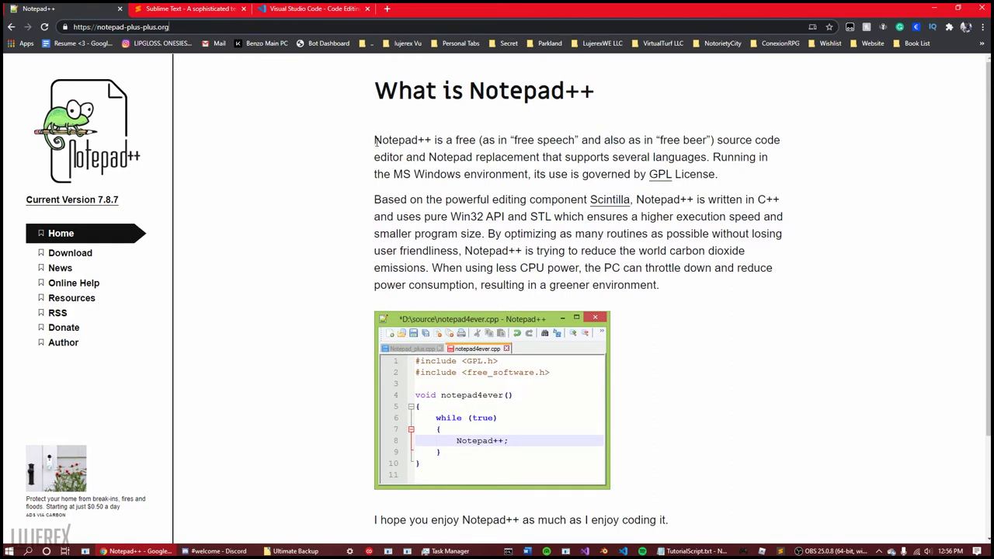
{"action": "left_click_drag", "start_coordinate": [373, 140], "coordinate": [783, 181]}
{"action": "left_click_drag", "start_coordinate": [374, 199], "coordinate": [825, 270]}
{"action": "left_click_drag", "start_coordinate": [423, 371], "coordinate": [264, 305]}
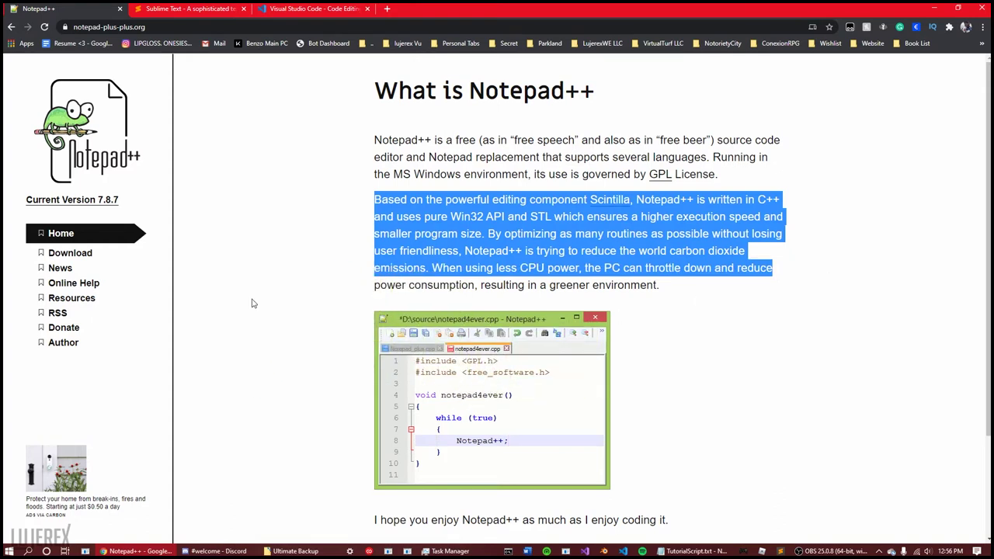
Step: Look through the Notepad++ downloads list and open the Notepad++ 7.8.7 release page
{"action": "left_click", "coordinate": [86, 260]}
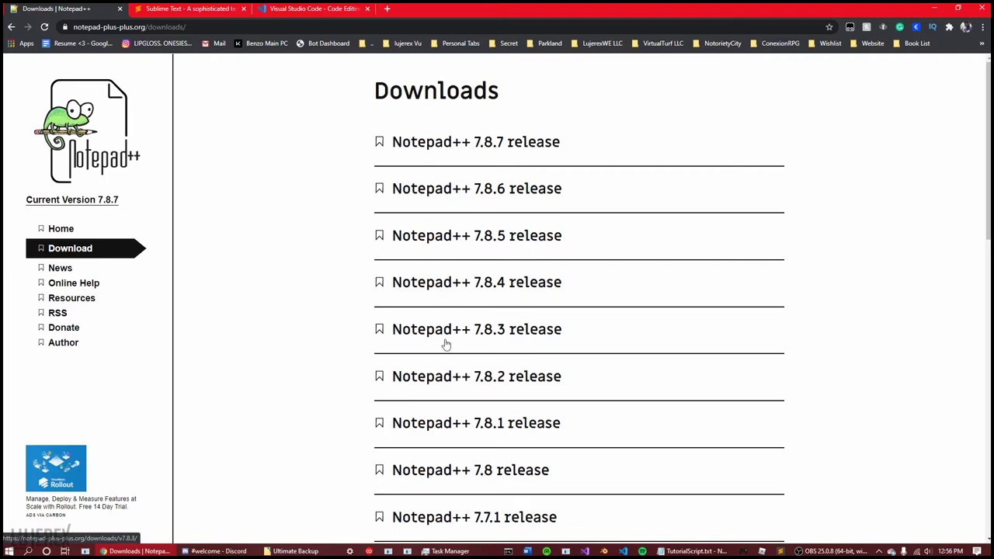
{"action": "scroll", "coordinate": [446, 344], "scroll_direction": "down", "scroll_amount": 6}
{"action": "scroll", "coordinate": [450, 331], "scroll_direction": "down", "scroll_amount": 2}
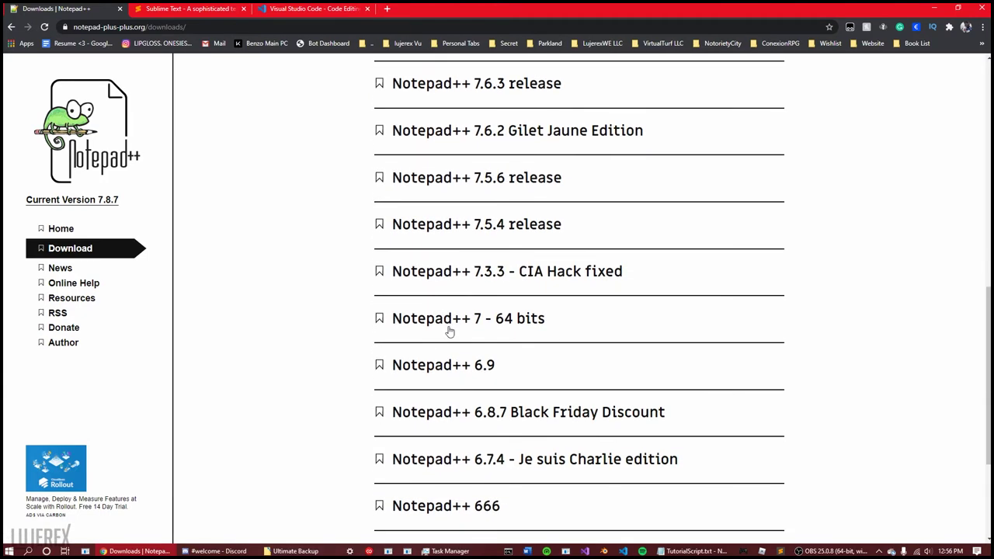
{"action": "scroll", "coordinate": [448, 333], "scroll_direction": "up", "scroll_amount": 5}
{"action": "scroll", "coordinate": [466, 276], "scroll_direction": "down", "scroll_amount": 1}
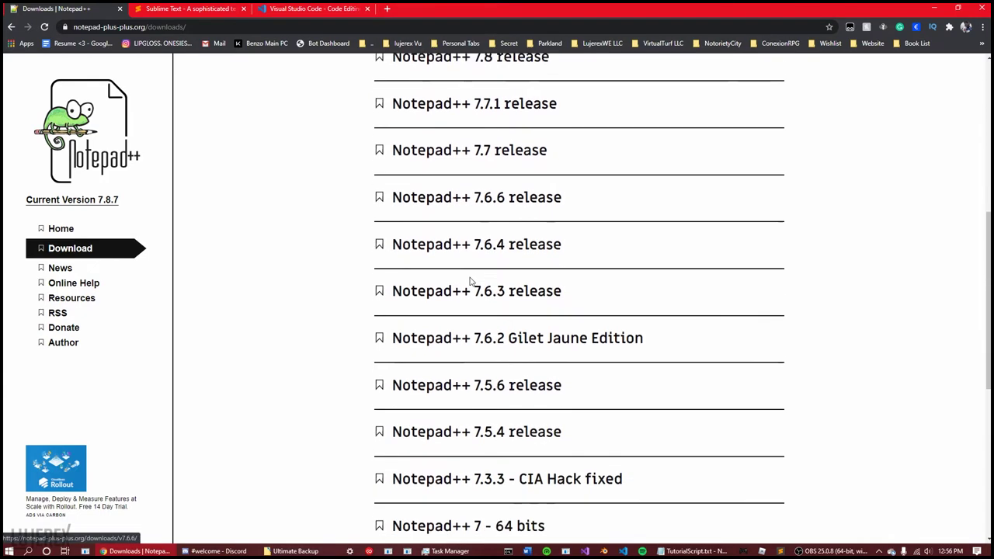
{"action": "scroll", "coordinate": [473, 280], "scroll_direction": "up", "scroll_amount": 5}
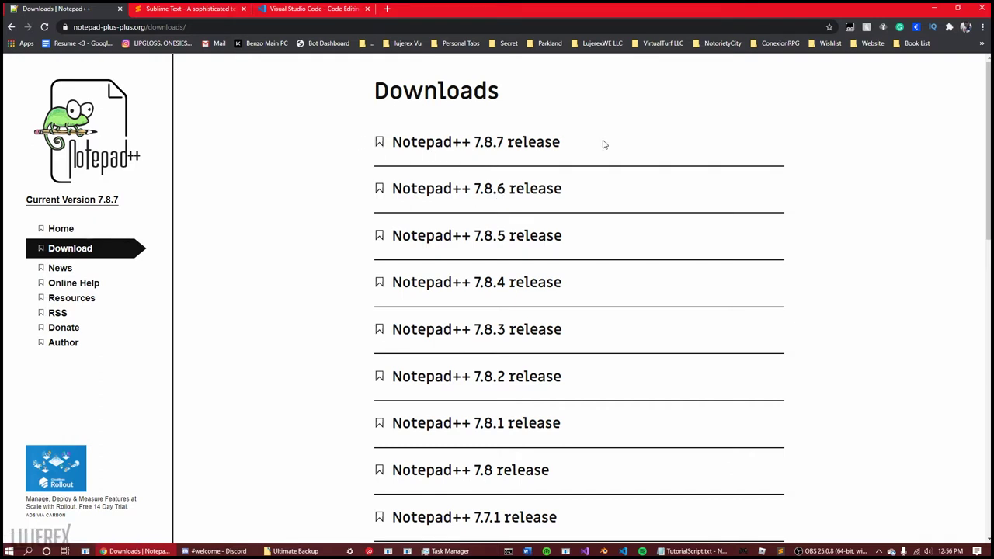
{"action": "left_click", "coordinate": [489, 145]}
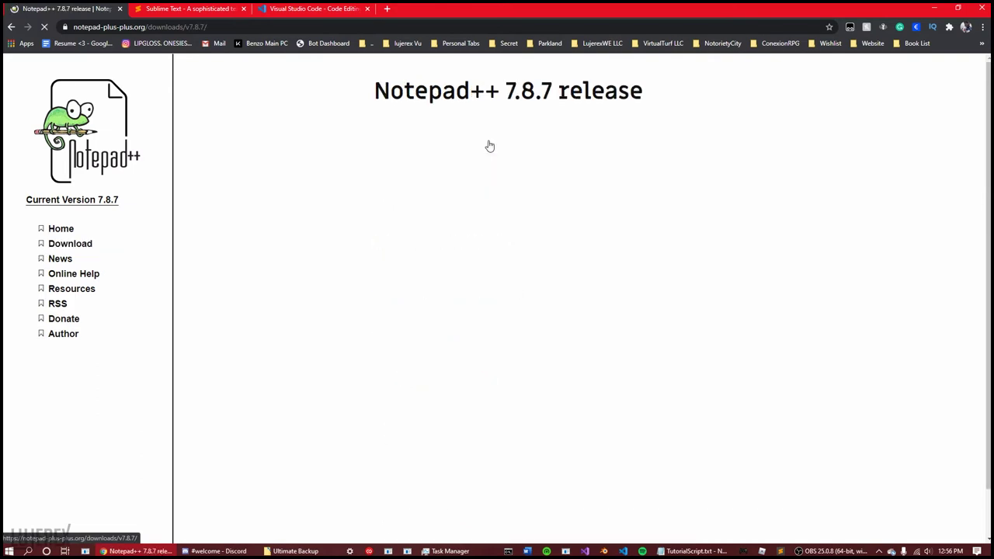
Step: Examine the 32-bit x86 and 64-bit x64 download options on the Notepad++ 7.8.7 release page
{"action": "scroll", "coordinate": [492, 145], "scroll_direction": "down", "scroll_amount": 5}
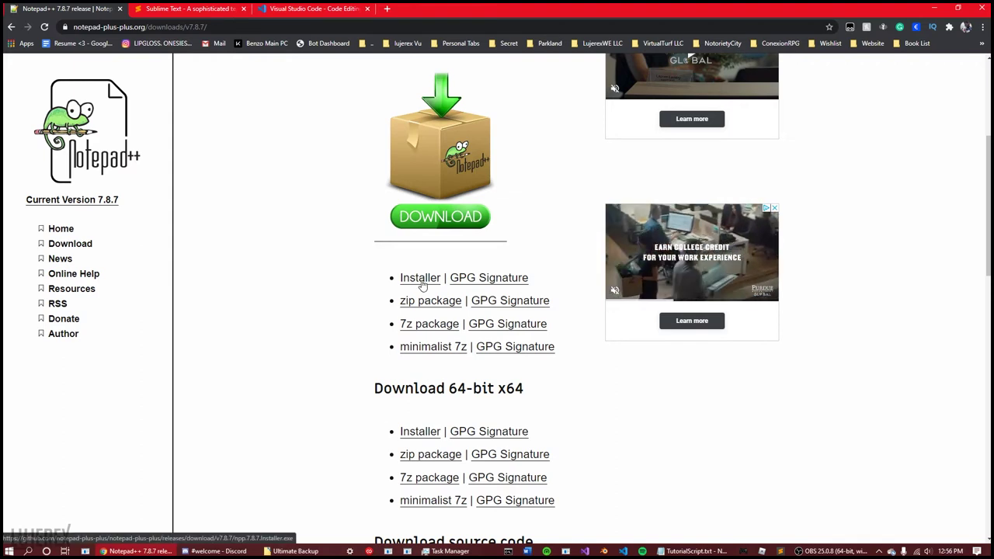
{"action": "scroll", "coordinate": [419, 287], "scroll_direction": "down", "scroll_amount": 1}
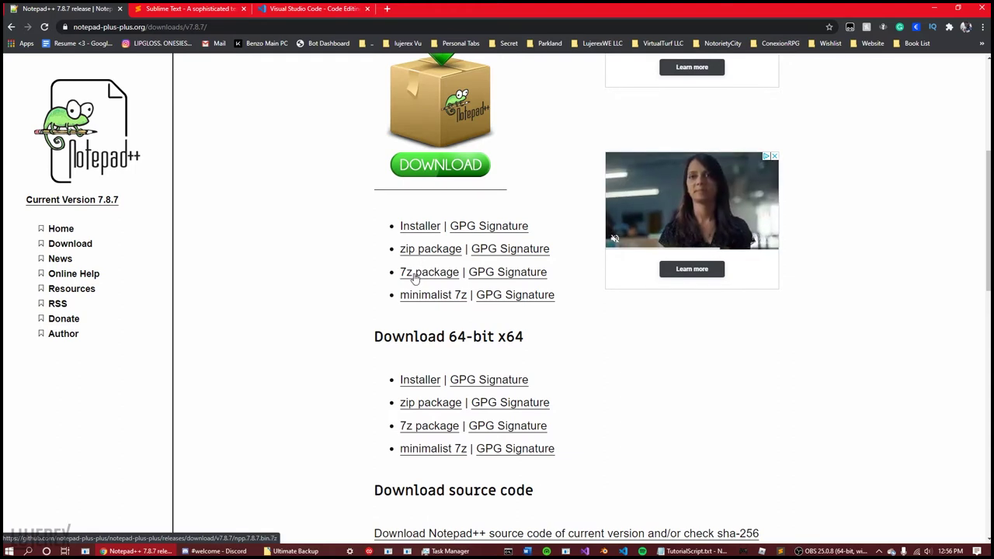
{"action": "scroll", "coordinate": [415, 279], "scroll_direction": "down", "scroll_amount": 3}
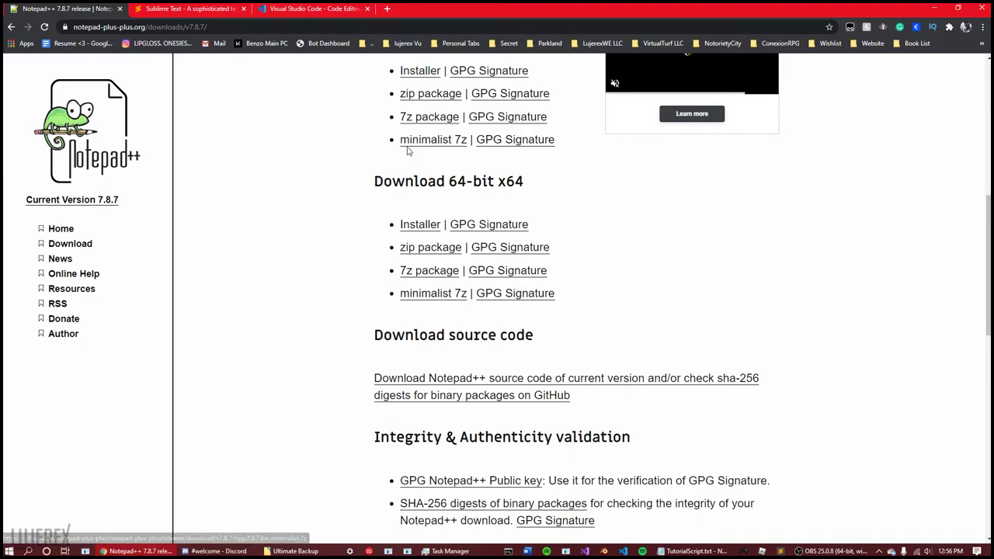
{"action": "scroll", "coordinate": [412, 202], "scroll_direction": "up", "scroll_amount": 4}
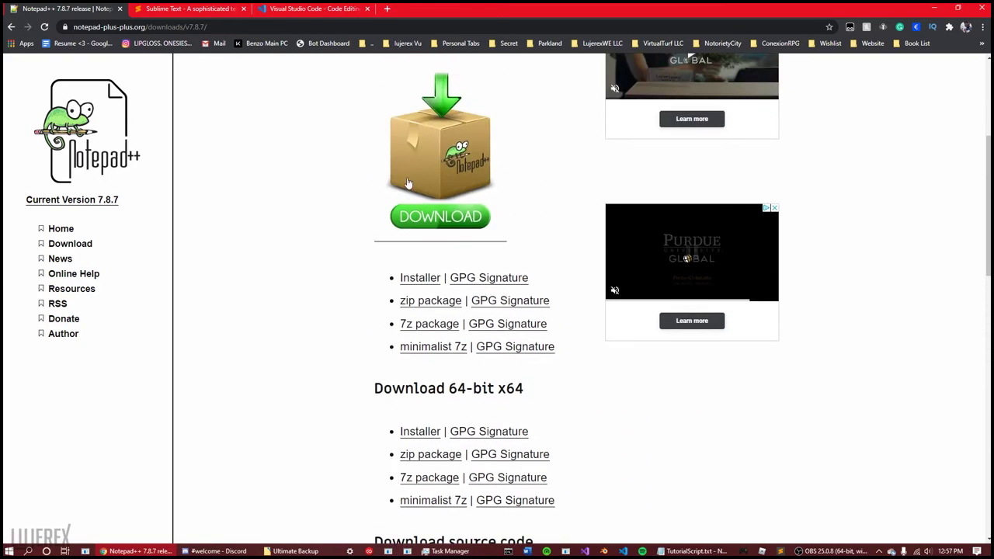
{"action": "scroll", "coordinate": [435, 248], "scroll_direction": "down", "scroll_amount": 1}
{"action": "scroll", "coordinate": [450, 291], "scroll_direction": "up", "scroll_amount": 3}
{"action": "scroll", "coordinate": [450, 290], "scroll_direction": "down", "scroll_amount": 2}
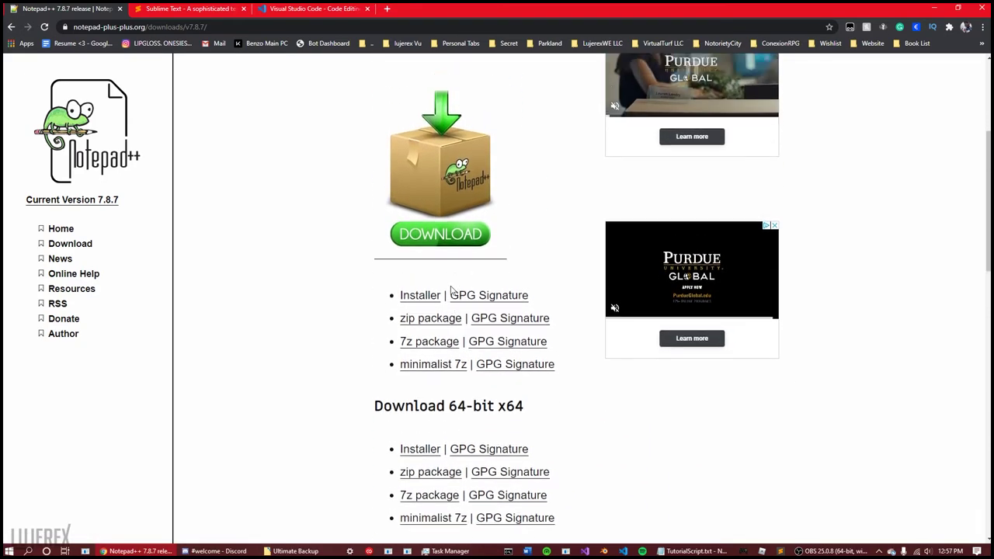
{"action": "scroll", "coordinate": [455, 202], "scroll_direction": "up", "scroll_amount": 1}
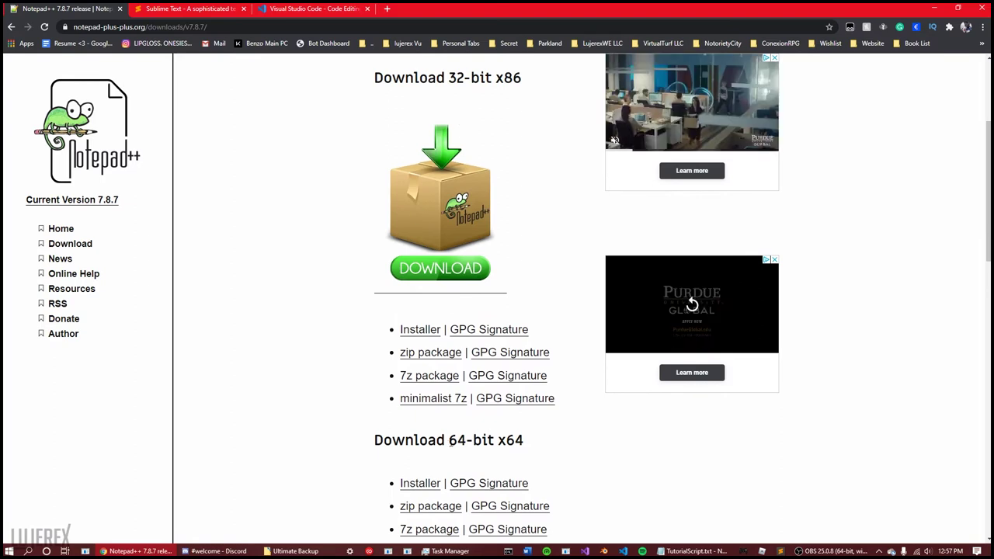
{"action": "left_click_drag", "start_coordinate": [448, 440], "coordinate": [494, 441]}
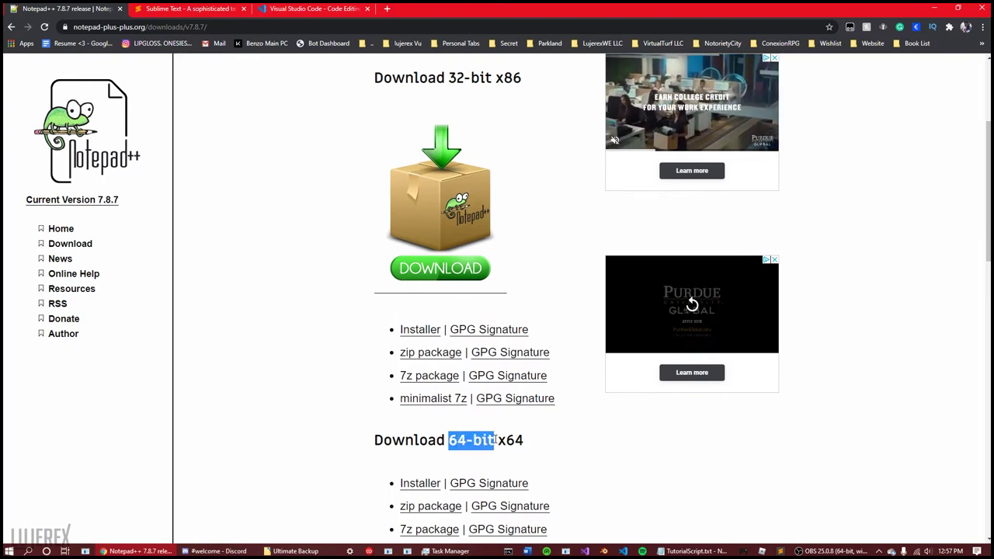
{"action": "scroll", "coordinate": [489, 439], "scroll_direction": "down", "scroll_amount": 3}
{"action": "scroll", "coordinate": [481, 434], "scroll_direction": "down", "scroll_amount": 1}
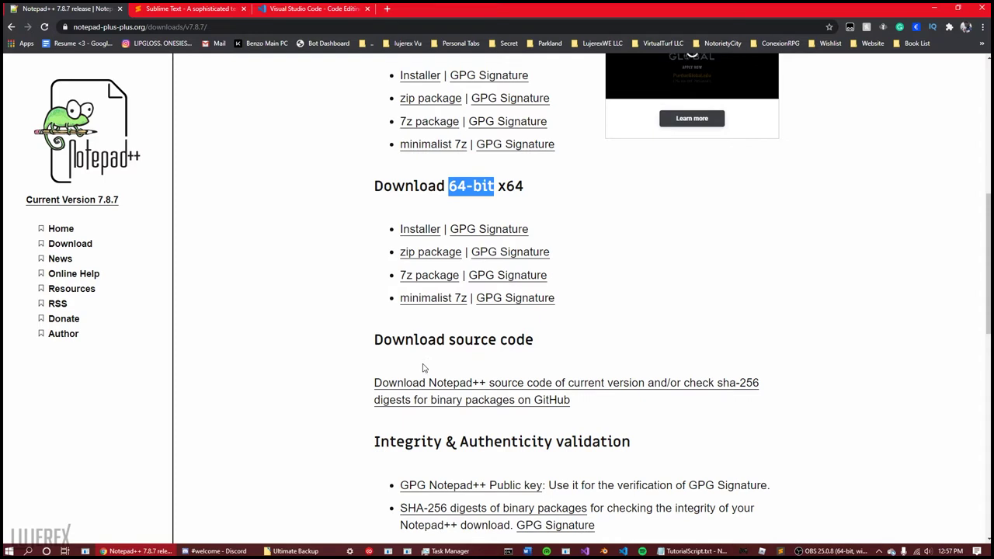
Step: Compare the 32-bit and 64-bit Installer links on the Notepad++ 7.8.7 release page, and close the browser
{"action": "scroll", "coordinate": [448, 367], "scroll_direction": "up", "scroll_amount": 2}
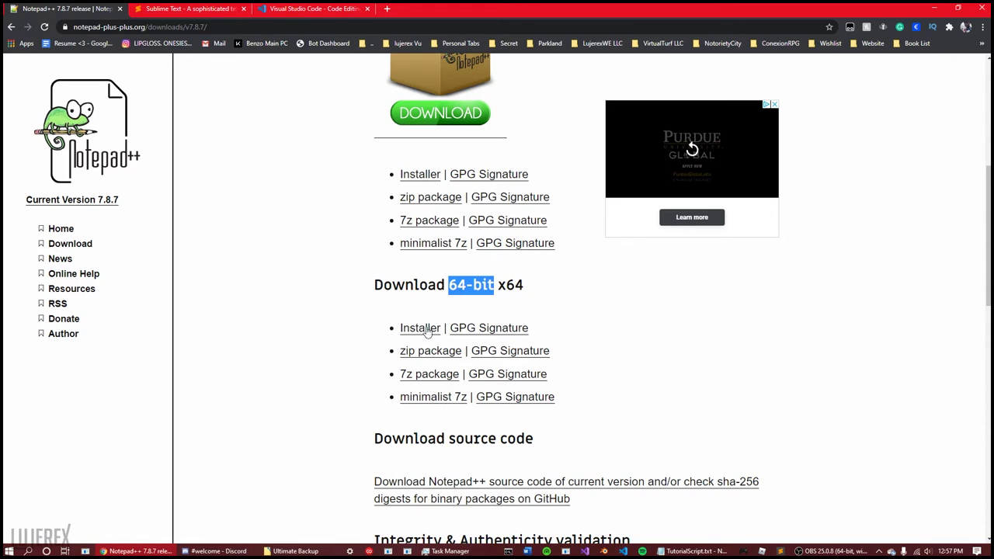
{"action": "scroll", "coordinate": [427, 327], "scroll_direction": "up", "scroll_amount": 3}
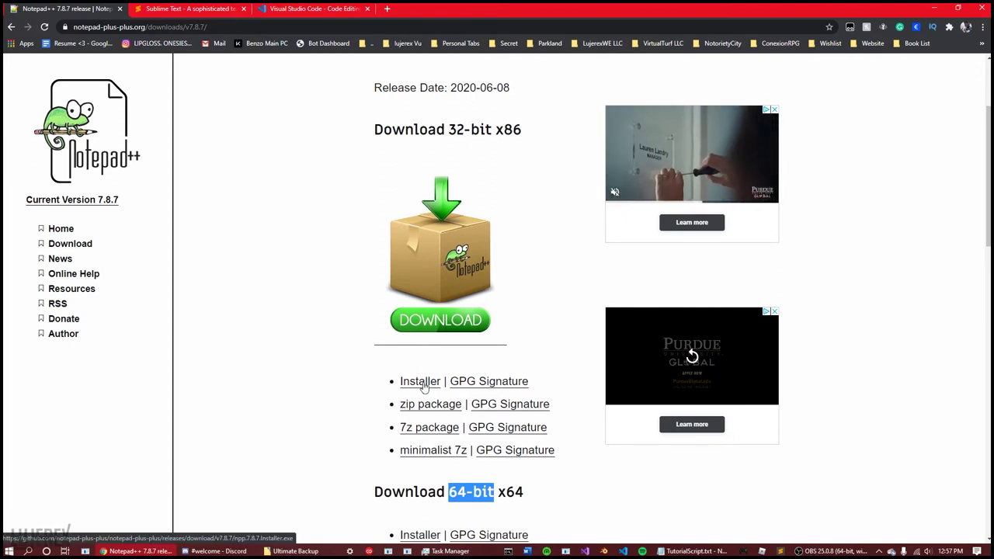
{"action": "scroll", "coordinate": [424, 386], "scroll_direction": "down", "scroll_amount": 3}
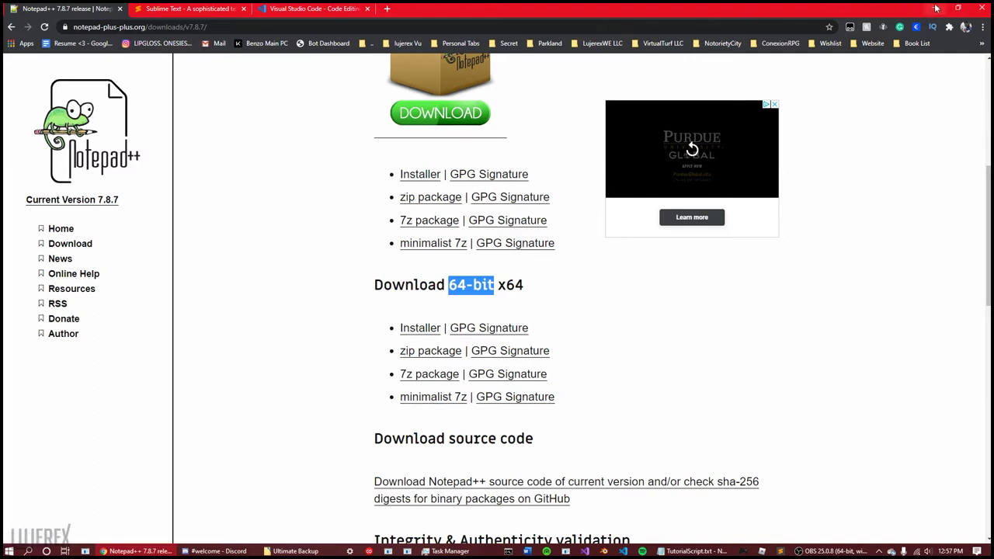
{"action": "left_click", "coordinate": [984, 9]}
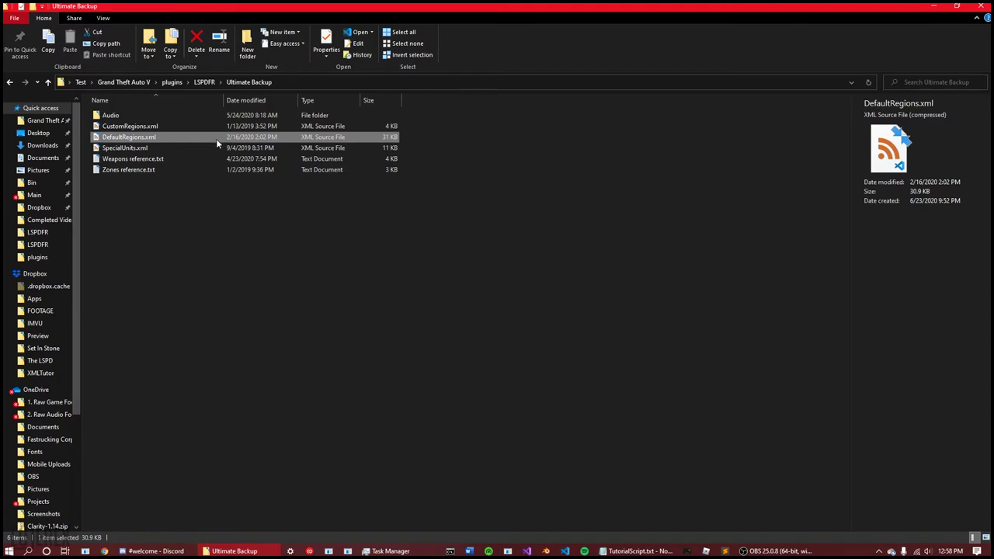
Step: Open DefaultRegions.xml from the Ultimate Backup folder for editing in Notepad++ and maximize the editor window
{"action": "right_click", "coordinate": [184, 136]}
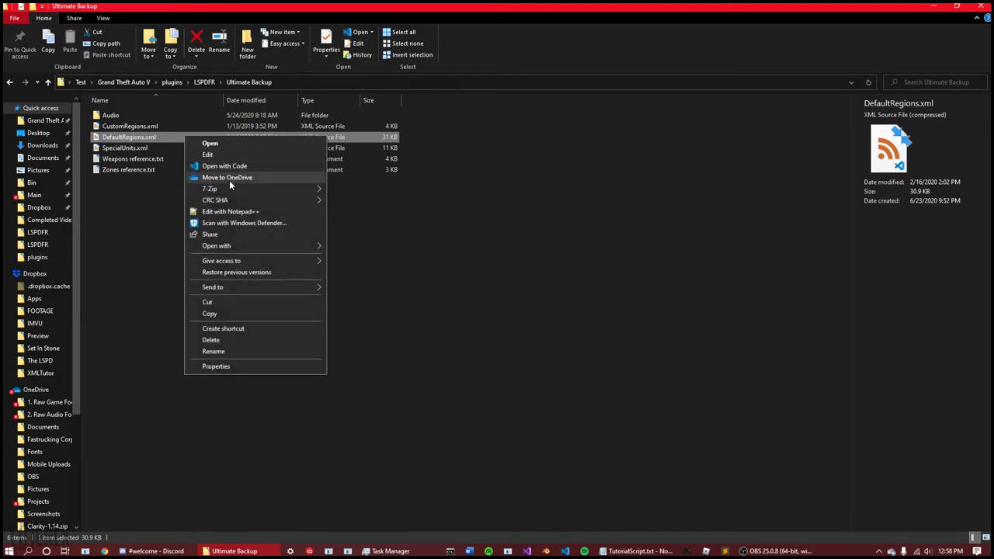
{"action": "left_click", "coordinate": [233, 211]}
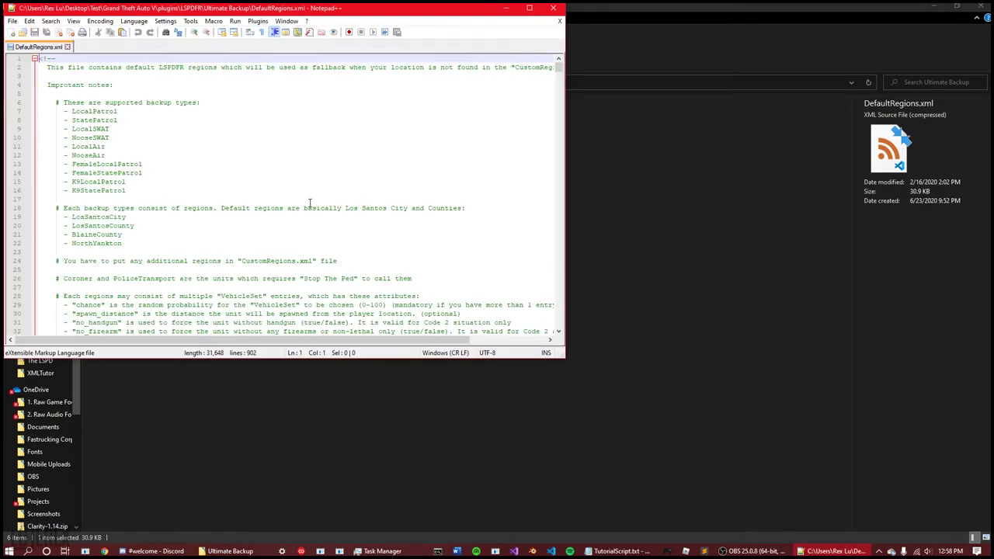
{"action": "double_click", "coordinate": [454, 11]}
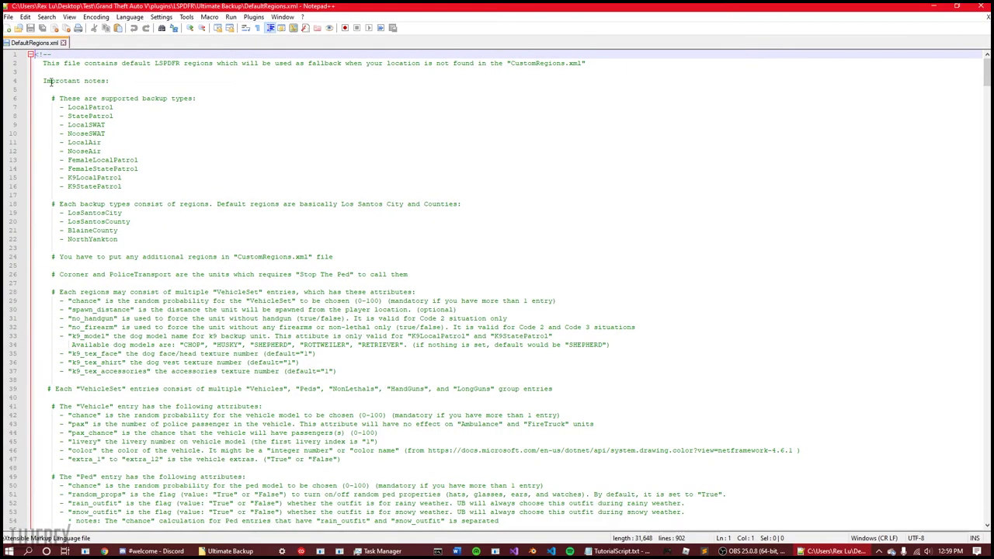
Step: Look over the whole block of explanatory notes that precedes the XML in DefaultRegions.xml
{"action": "left_click_drag", "start_coordinate": [43, 68], "coordinate": [733, 456]}
{"action": "left_click", "coordinate": [497, 381]}
{"action": "scroll", "coordinate": [311, 265], "scroll_direction": "up", "scroll_amount": 7}
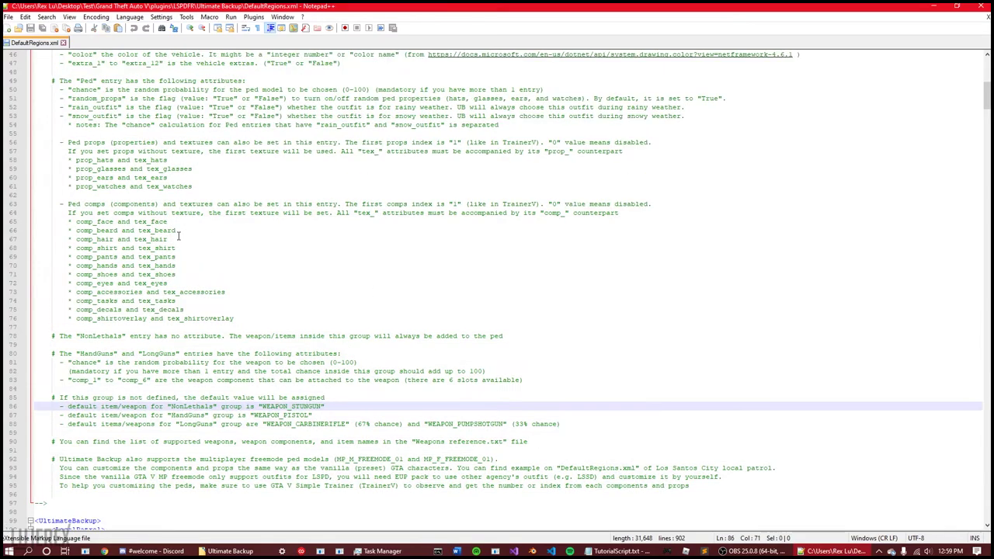
{"action": "scroll", "coordinate": [183, 244], "scroll_direction": "up", "scroll_amount": 9}
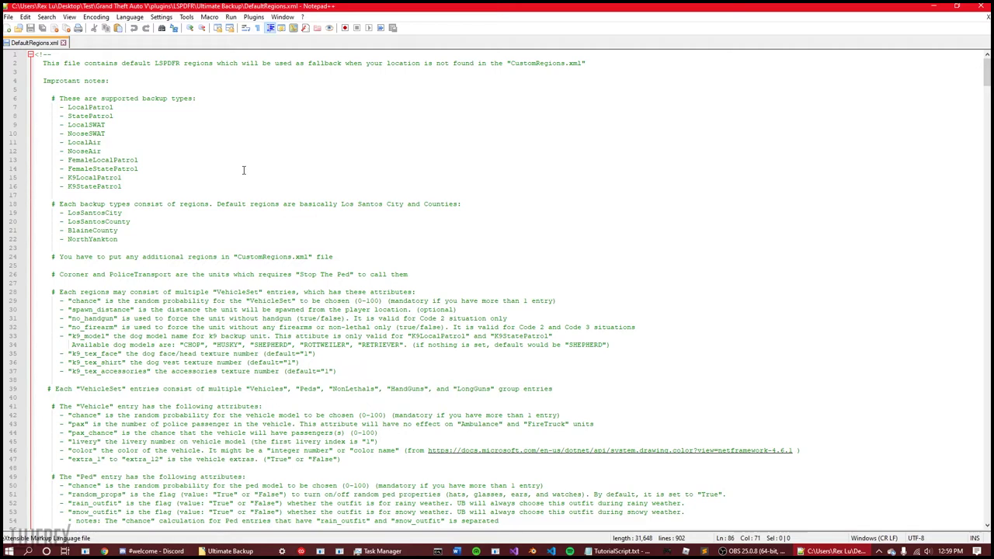
Step: Examine the list of supported backup types in the notes, from LocalPatrol to K9StatePatrol
{"action": "left_click", "coordinate": [155, 186]}
{"action": "left_click", "coordinate": [68, 108]}
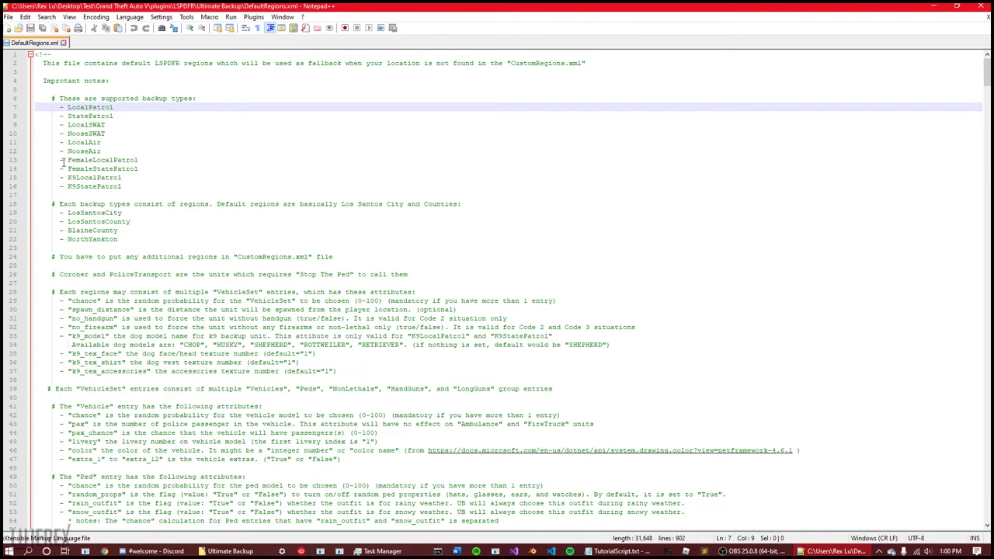
{"action": "left_click_drag", "start_coordinate": [68, 162], "coordinate": [136, 168]}
{"action": "left_click_drag", "start_coordinate": [67, 186], "coordinate": [118, 187]}
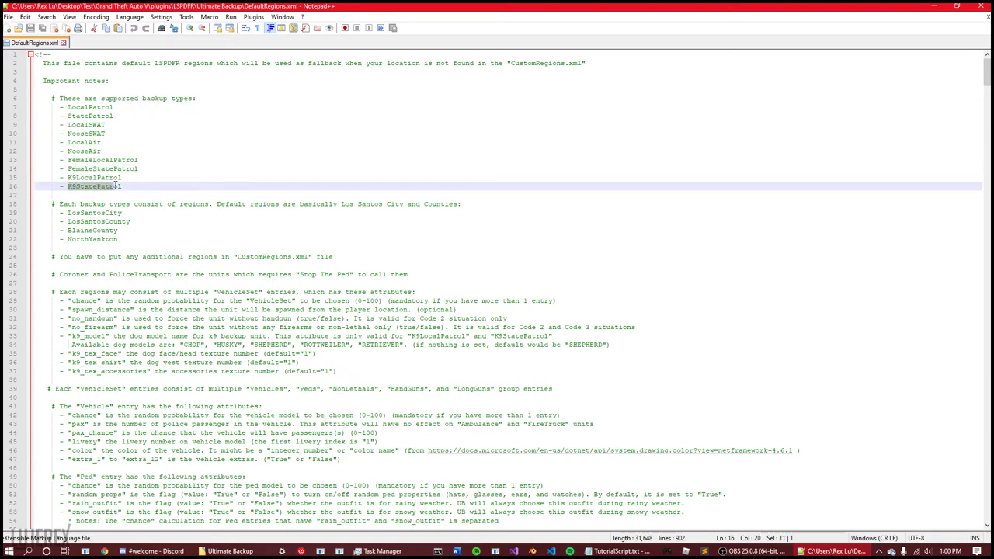
Step: Go through the default regions in the notes one by one: LosSantosCity, LosSantosCounty, BlaineCounty and NorthYankton
{"action": "scroll", "coordinate": [145, 222], "scroll_direction": "down", "scroll_amount": 1}
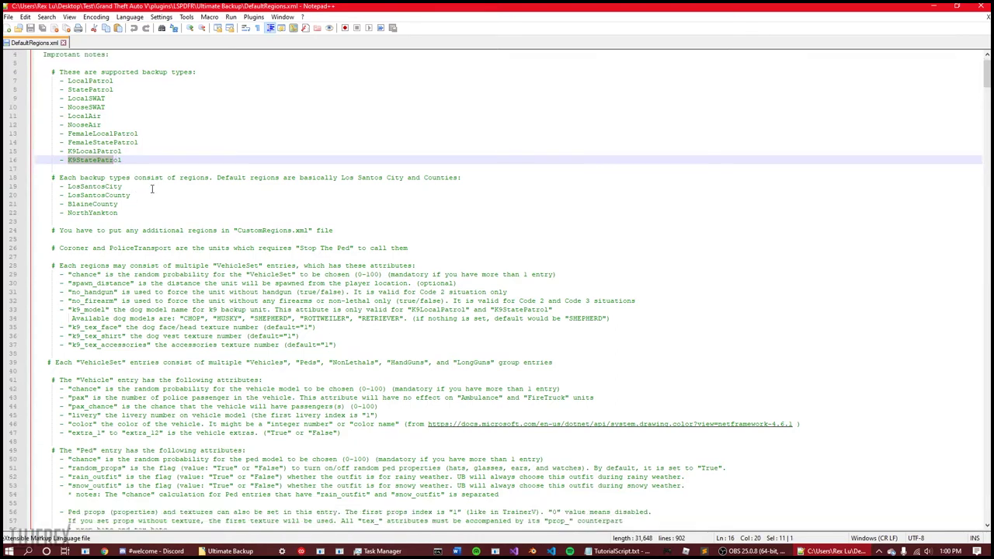
{"action": "left_click", "coordinate": [153, 189]}
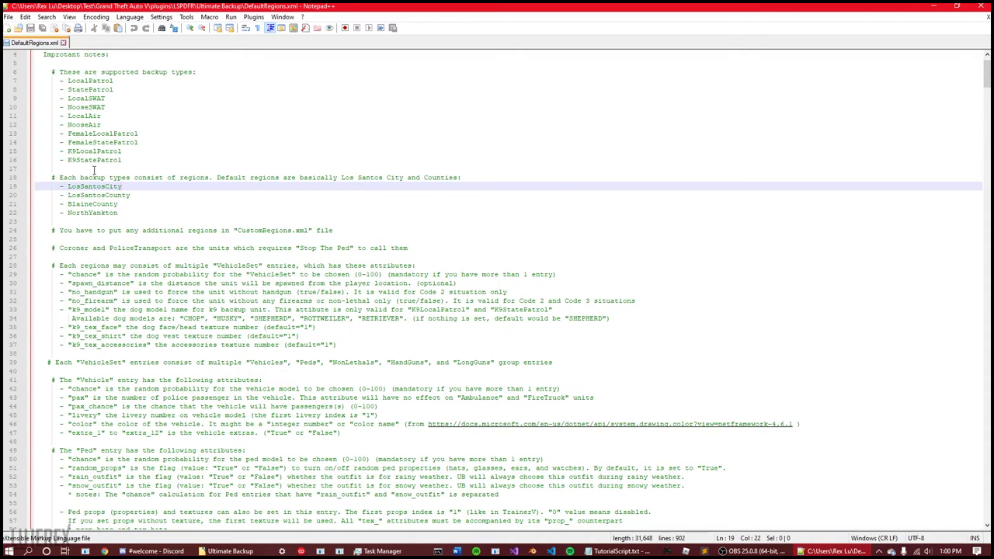
{"action": "left_click", "coordinate": [135, 195]}
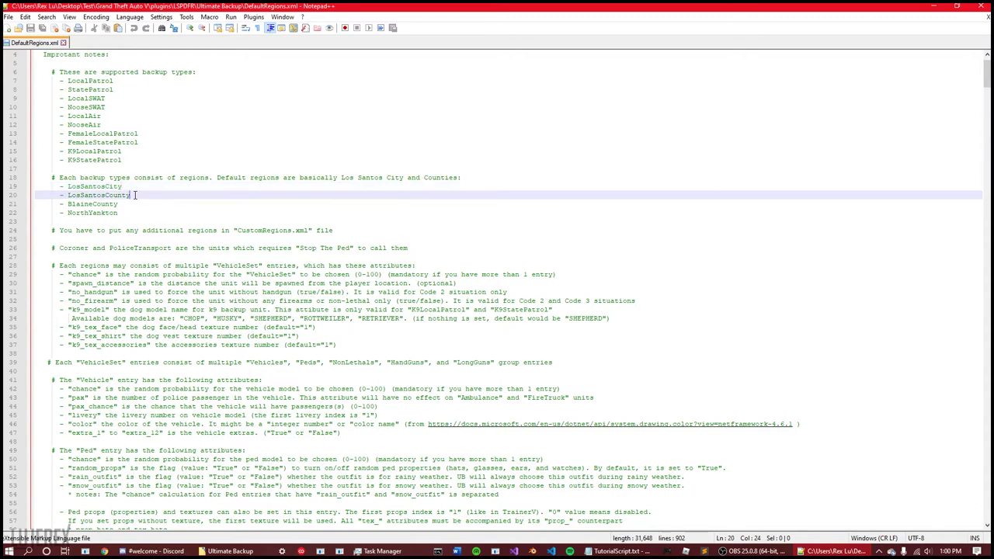
{"action": "left_click", "coordinate": [122, 204]}
{"action": "left_click", "coordinate": [118, 213]}
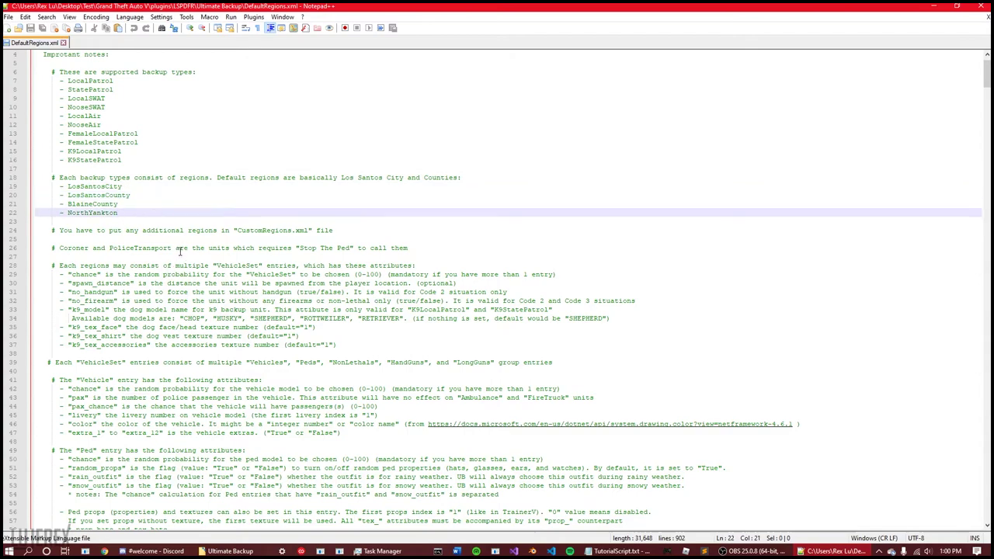
Step: Examine the LosSantosCity vehicle set under LocalPatrol, covering its vehicles, the peds and the weapon groups
{"action": "scroll", "coordinate": [187, 249], "scroll_direction": "down", "scroll_amount": 8}
{"action": "scroll", "coordinate": [191, 249], "scroll_direction": "down", "scroll_amount": 16}
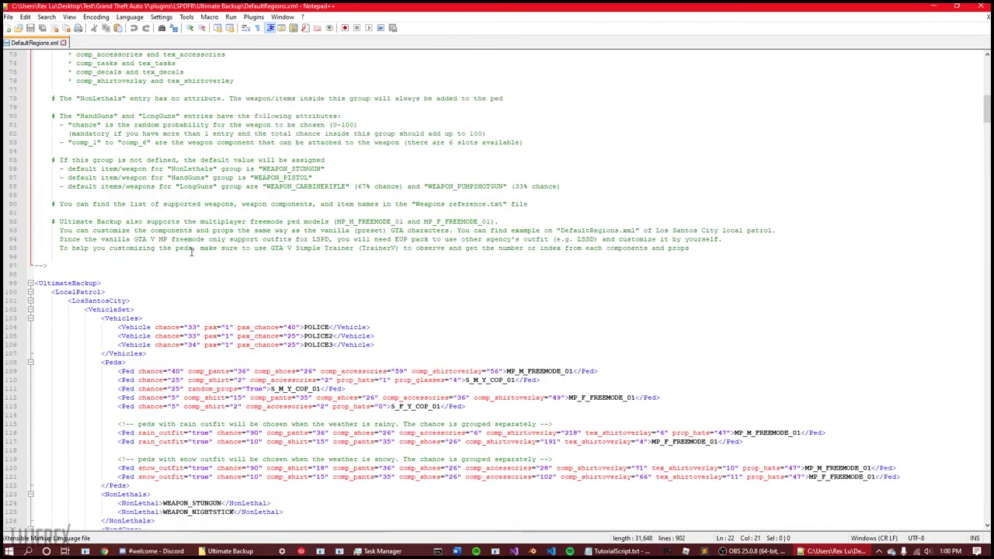
{"action": "scroll", "coordinate": [191, 251], "scroll_direction": "down", "scroll_amount": 5}
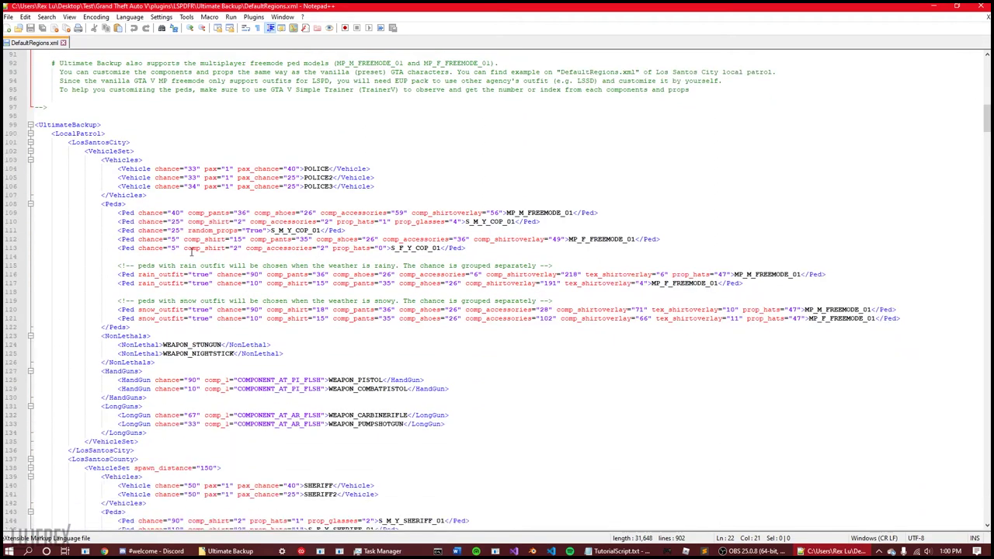
{"action": "scroll", "coordinate": [150, 211], "scroll_direction": "down", "scroll_amount": 1}
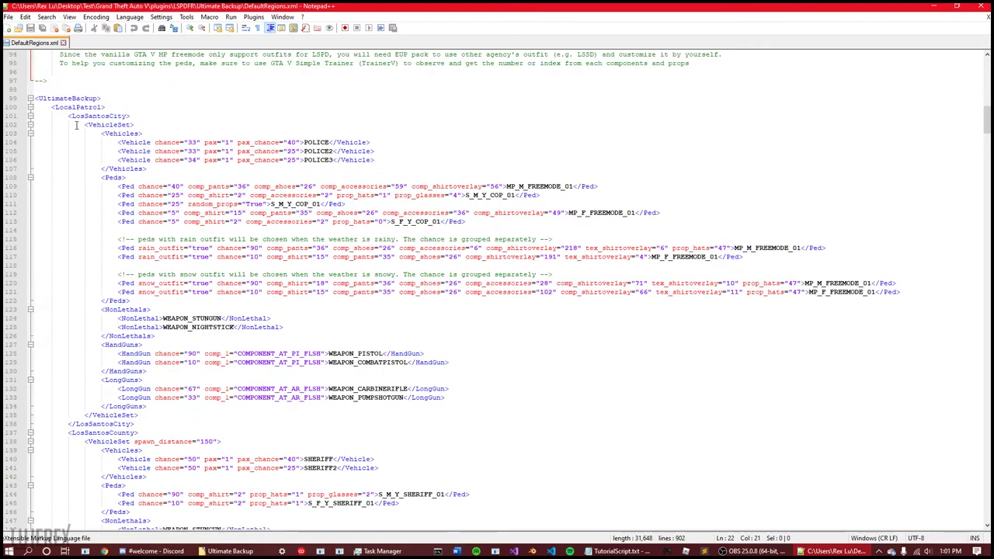
{"action": "left_click", "coordinate": [74, 116]}
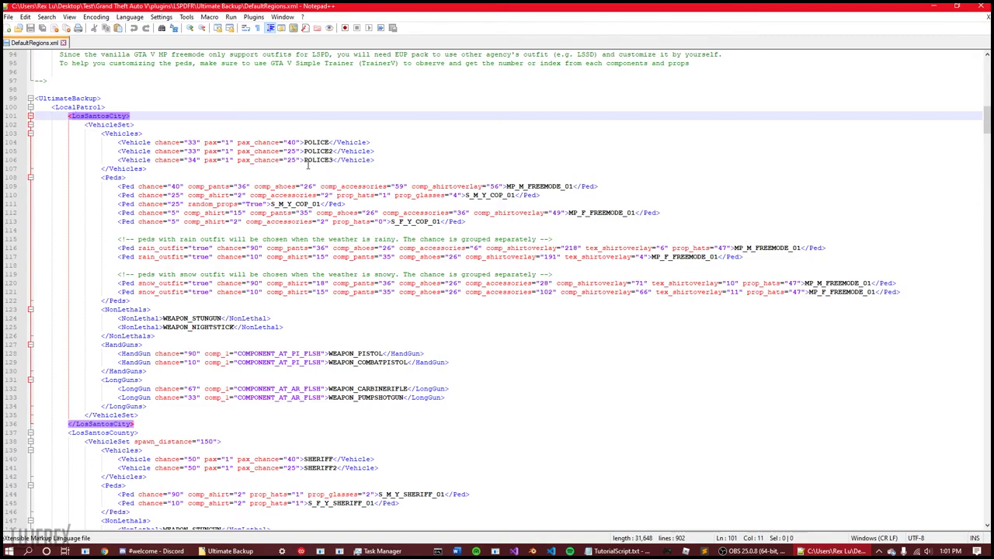
{"action": "left_click_drag", "start_coordinate": [111, 186], "coordinate": [916, 291]}
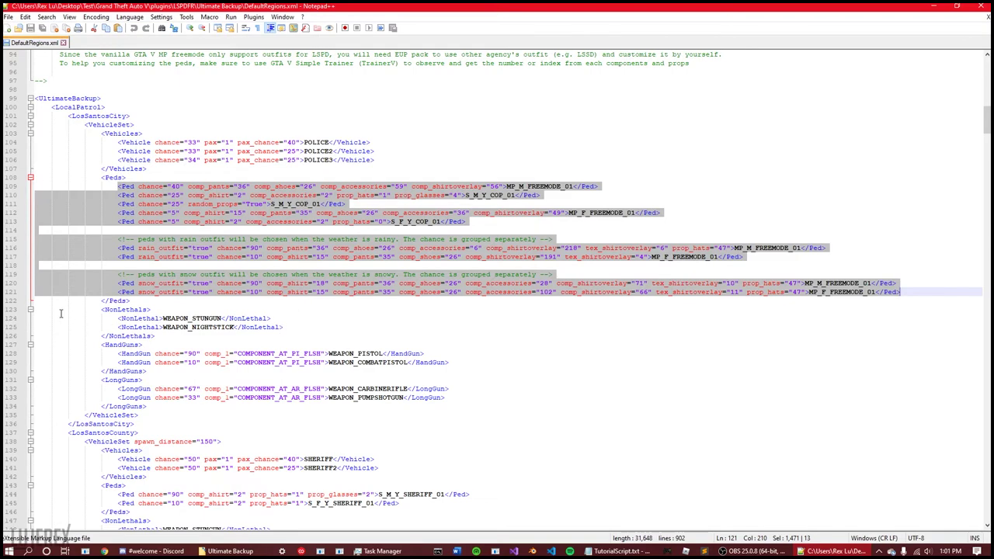
{"action": "left_click_drag", "start_coordinate": [60, 313], "coordinate": [567, 402]}
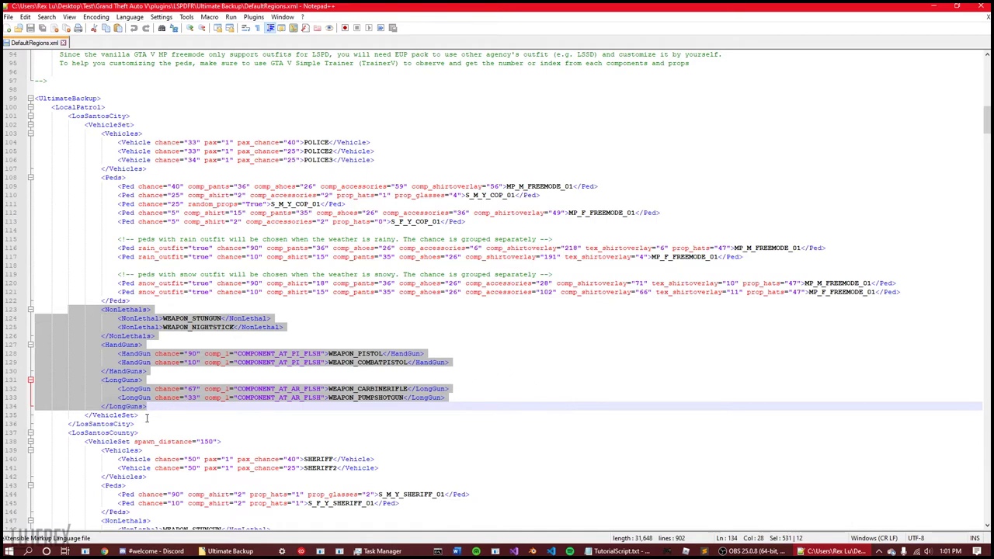
{"action": "left_click_drag", "start_coordinate": [146, 418], "coordinate": [79, 136]}
{"action": "left_click", "coordinate": [204, 154]}
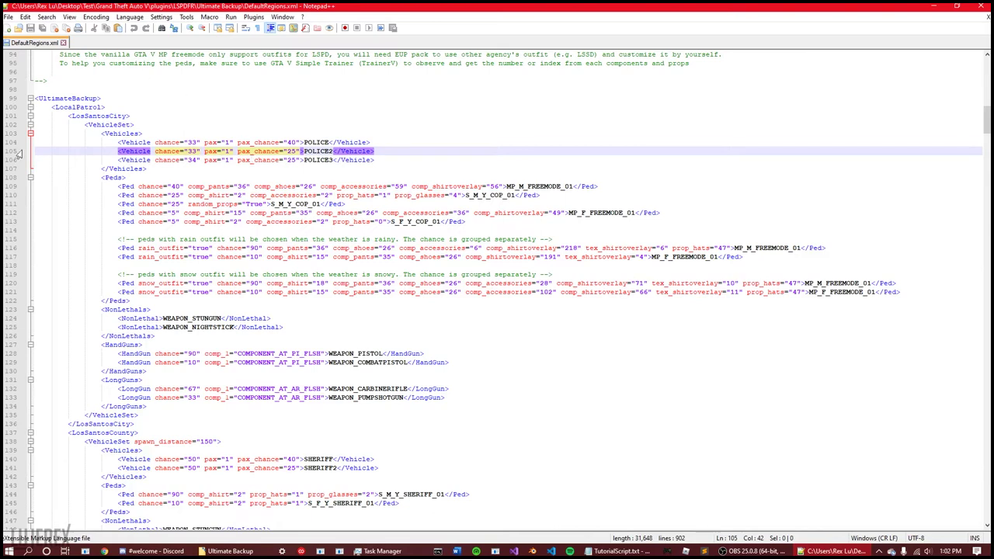
Step: Review the remaining LocalPatrol regions in the XML: LosSantosCounty, BlaineCounty and NorthYankton
{"action": "scroll", "coordinate": [125, 257], "scroll_direction": "down", "scroll_amount": 4}
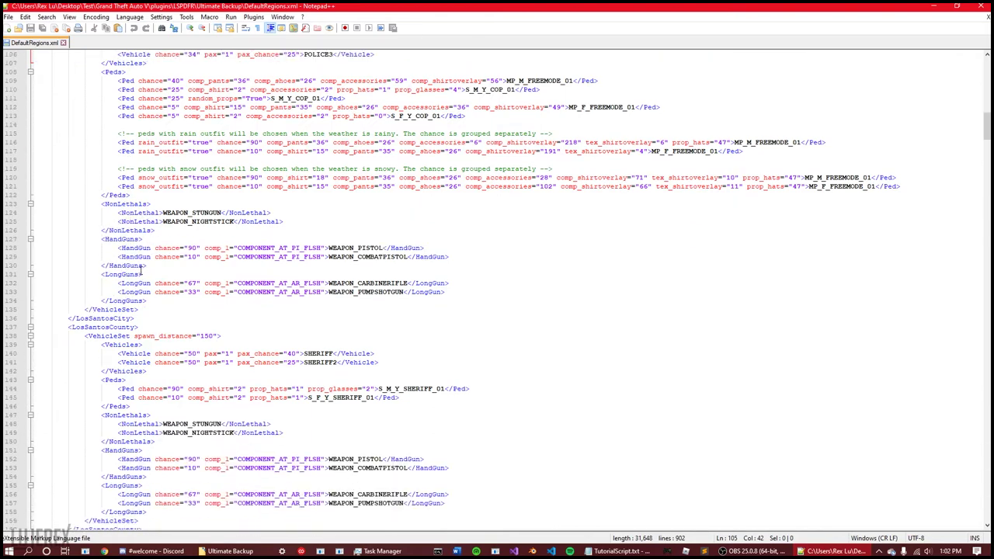
{"action": "scroll", "coordinate": [85, 332], "scroll_direction": "down", "scroll_amount": 10}
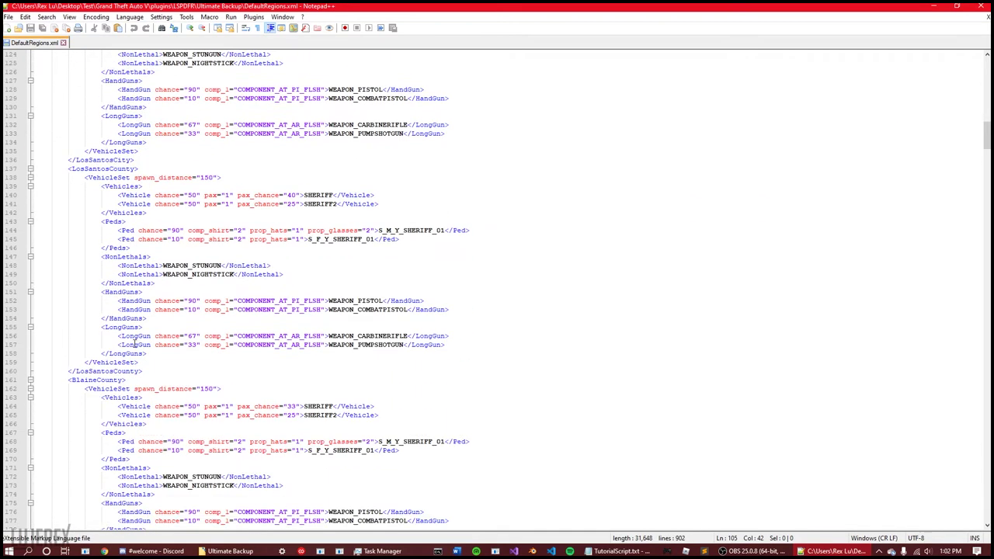
{"action": "scroll", "coordinate": [143, 334], "scroll_direction": "down", "scroll_amount": 14}
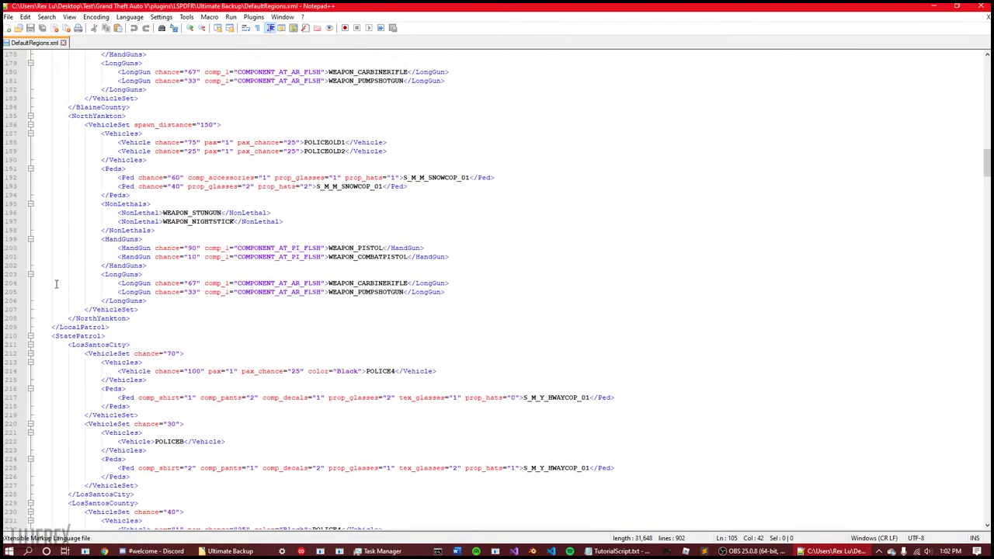
Step: Review the StatePatrol section and how its vehicle sets are organized by region, from LosSantosCity to NorthYankton
{"action": "scroll", "coordinate": [57, 211], "scroll_direction": "down", "scroll_amount": 5}
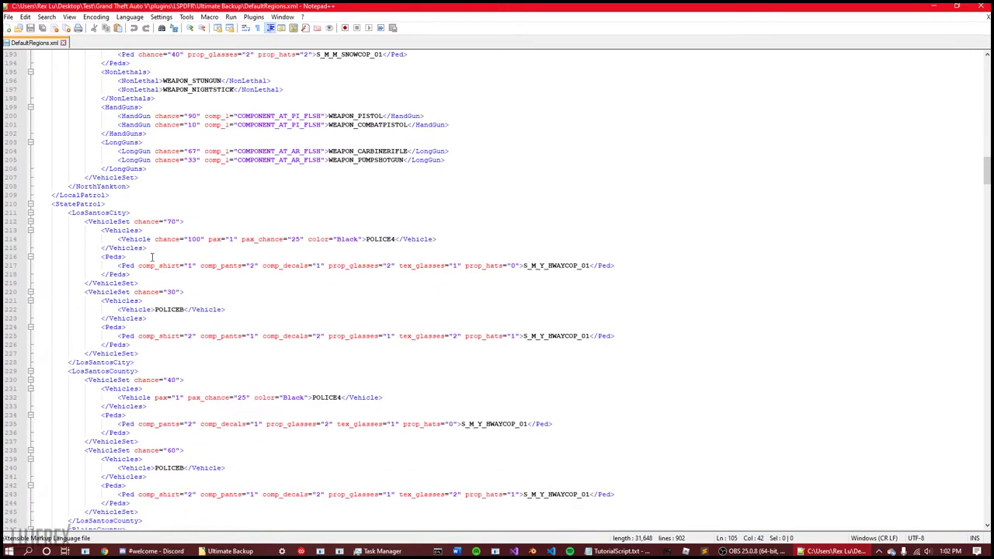
{"action": "scroll", "coordinate": [87, 246], "scroll_direction": "down", "scroll_amount": 3}
{"action": "scroll", "coordinate": [87, 246], "scroll_direction": "down", "scroll_amount": 5}
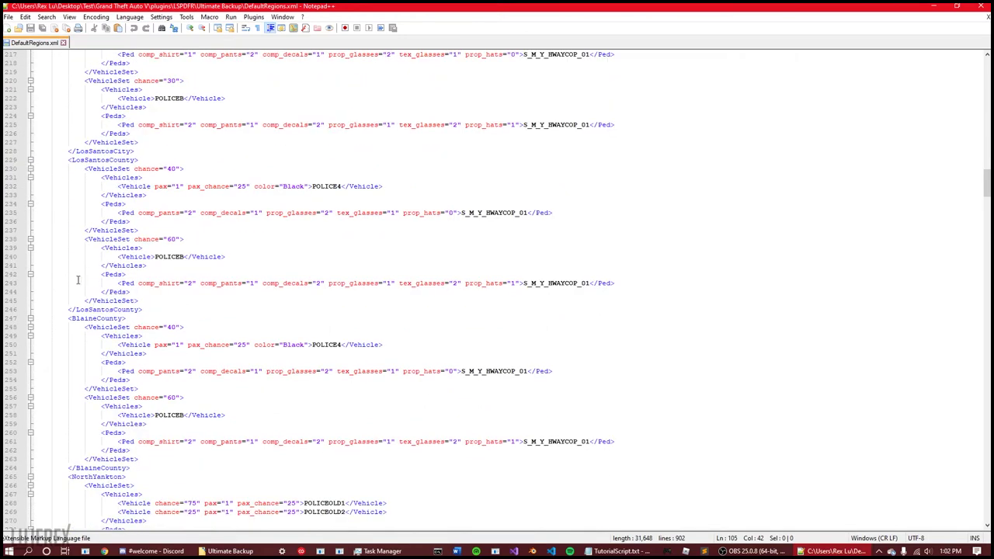
{"action": "scroll", "coordinate": [66, 326], "scroll_direction": "down", "scroll_amount": 6}
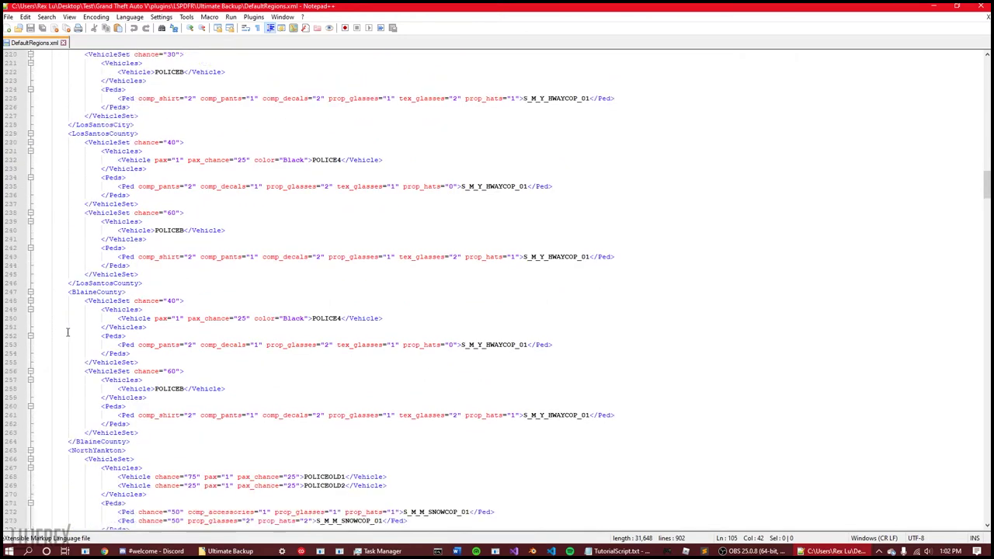
{"action": "scroll", "coordinate": [68, 332], "scroll_direction": "down", "scroll_amount": 4}
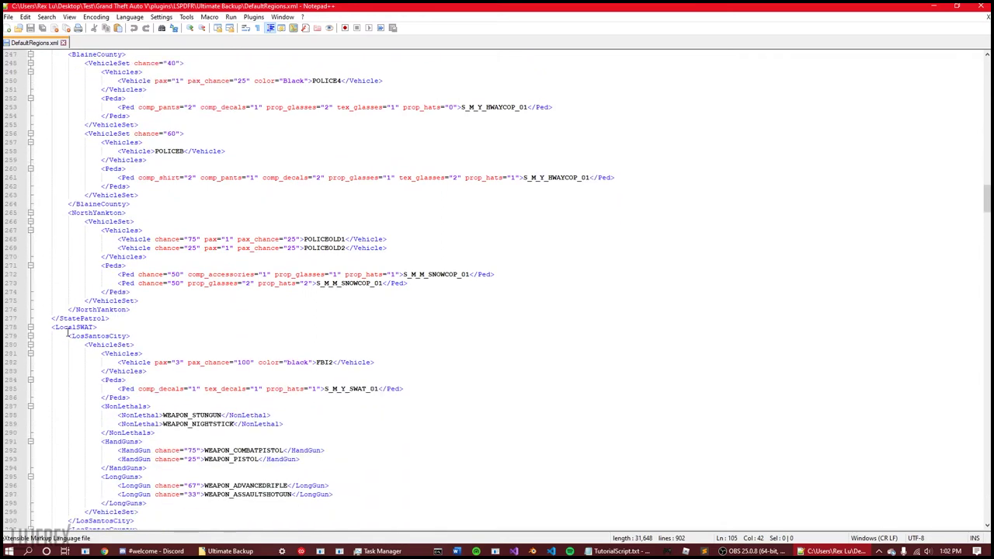
Step: Review the LocalSWAT section's regions, including LosSantosCity, LosSantosCounty and BlaineCounty
{"action": "scroll", "coordinate": [117, 341], "scroll_direction": "down", "scroll_amount": 4}
{"action": "scroll", "coordinate": [119, 344], "scroll_direction": "down", "scroll_amount": 1}
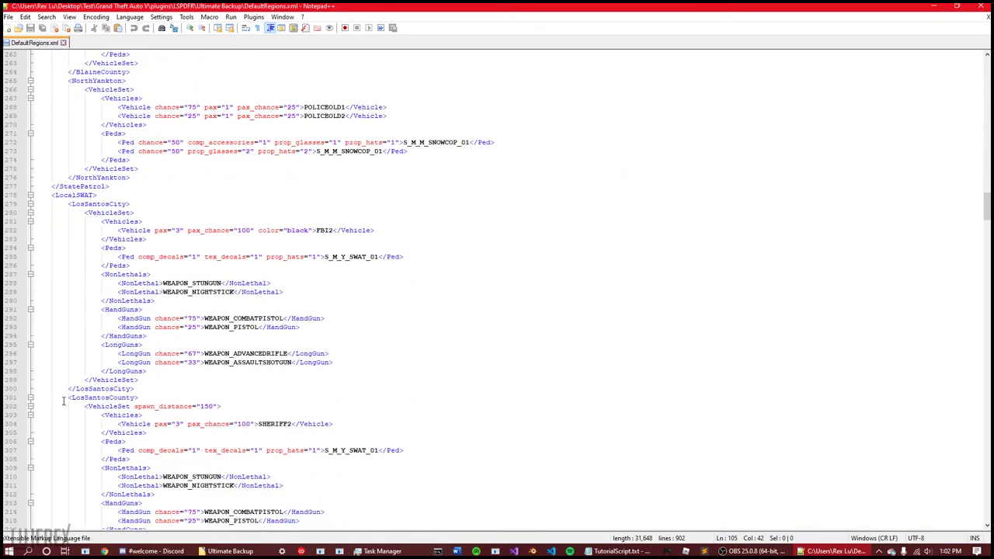
{"action": "scroll", "coordinate": [140, 406], "scroll_direction": "down", "scroll_amount": 1}
{"action": "scroll", "coordinate": [140, 405], "scroll_direction": "down", "scroll_amount": 5}
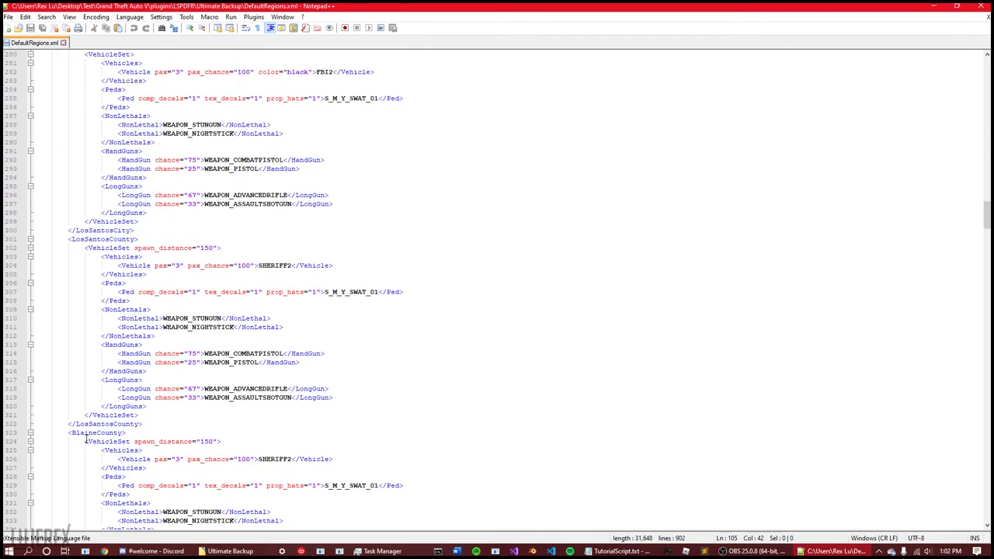
{"action": "scroll", "coordinate": [64, 415], "scroll_direction": "down", "scroll_amount": 8}
Step: Return to the notes at the start of DefaultRegions.xml and review the LocalPatrol backup type and the four default regions
{"action": "scroll", "coordinate": [250, 274], "scroll_direction": "up", "scroll_amount": 20}
{"action": "scroll", "coordinate": [249, 274], "scroll_direction": "up", "scroll_amount": 5}
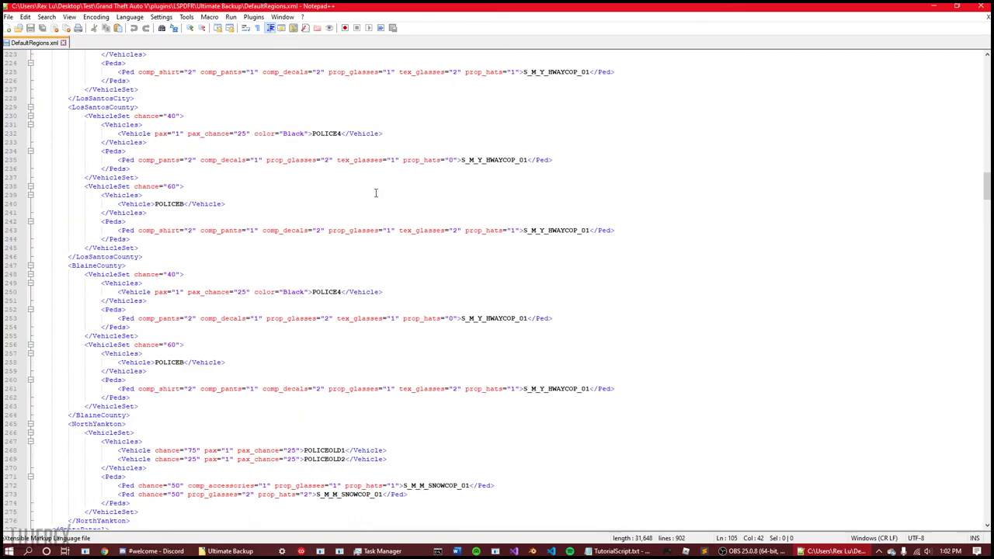
{"action": "left_click_drag", "start_coordinate": [987, 186], "coordinate": [987, 62]}
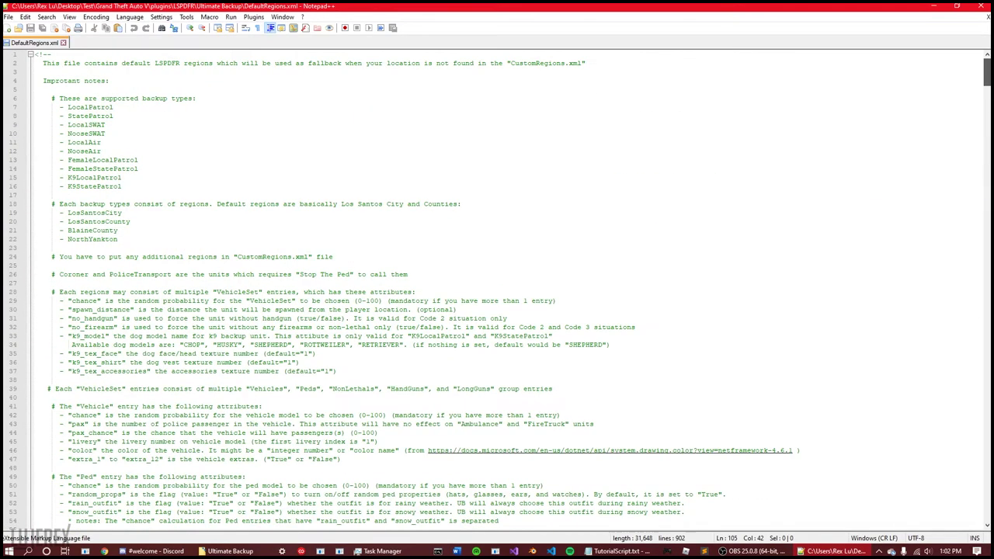
{"action": "left_click", "coordinate": [114, 108]}
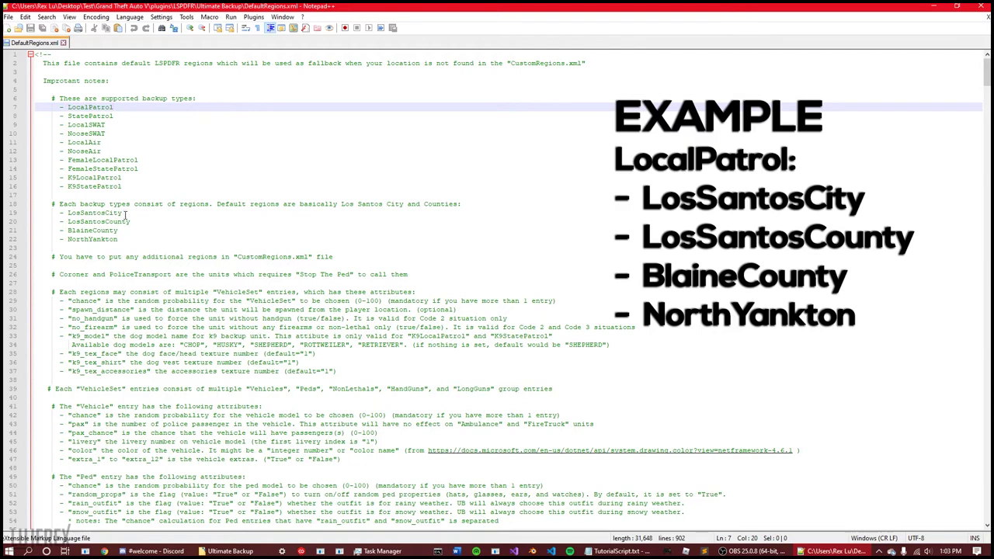
{"action": "left_click", "coordinate": [123, 213]}
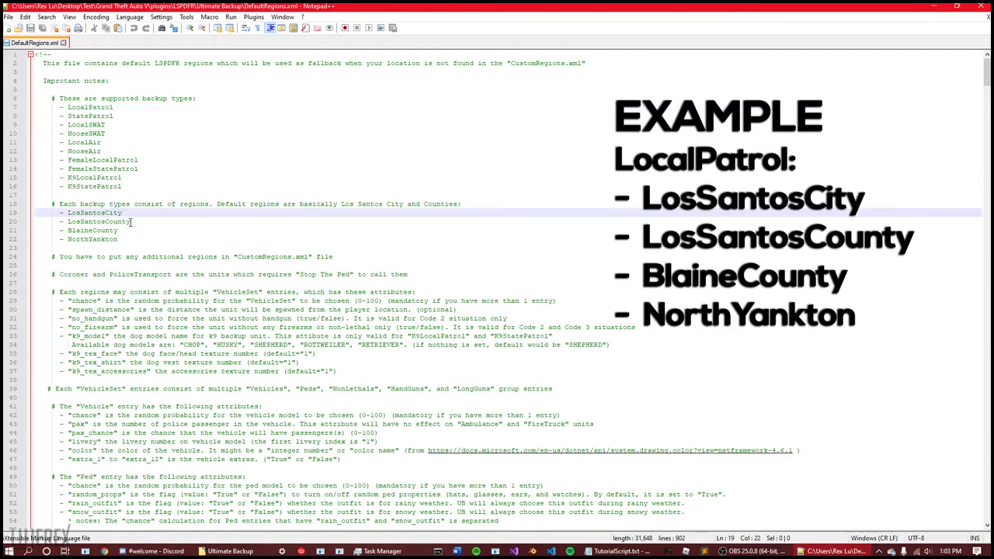
{"action": "left_click", "coordinate": [130, 223]}
{"action": "left_click", "coordinate": [128, 231]}
{"action": "left_click", "coordinate": [127, 240]}
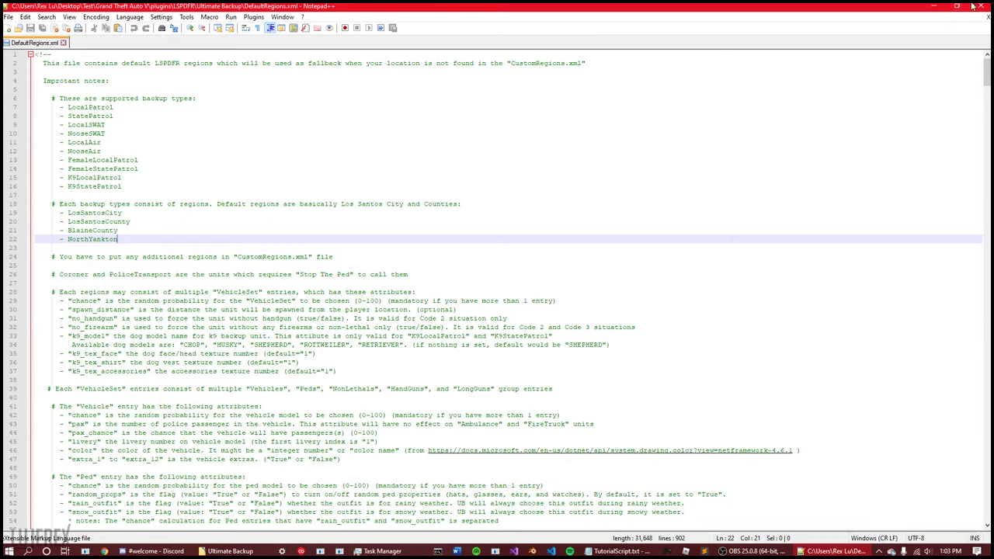
Step: Close DefaultRegions.xml and open CustomRegions.xml from the Ultimate Backup folder in Notepad++ as the only file
{"action": "left_click", "coordinate": [980, 6]}
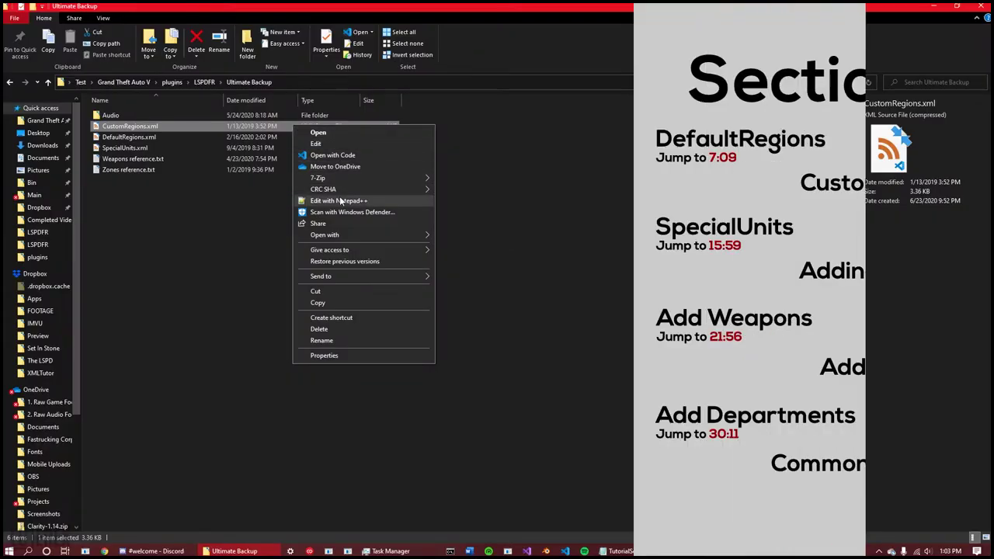
{"action": "left_click", "coordinate": [339, 195]}
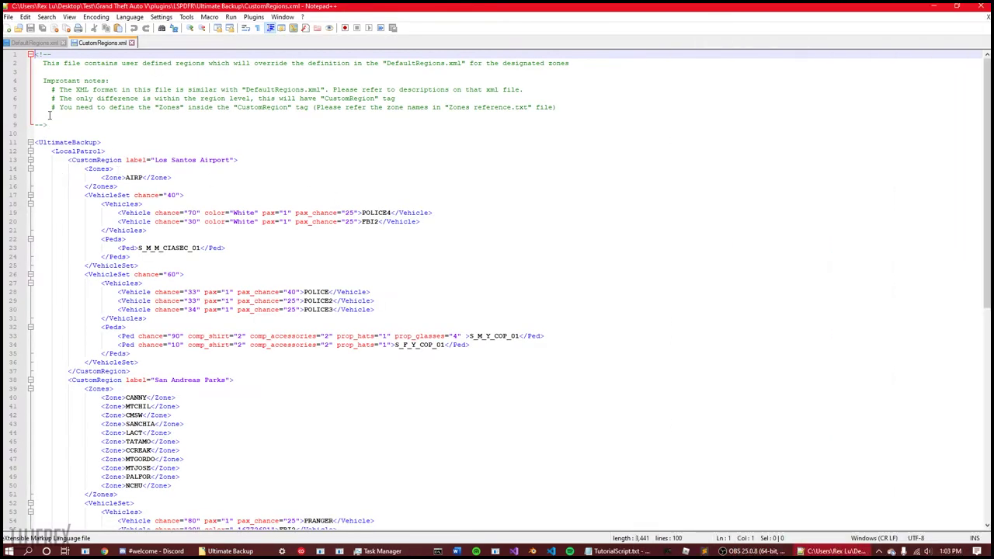
{"action": "scroll", "coordinate": [70, 155], "scroll_direction": "down", "scroll_amount": 1}
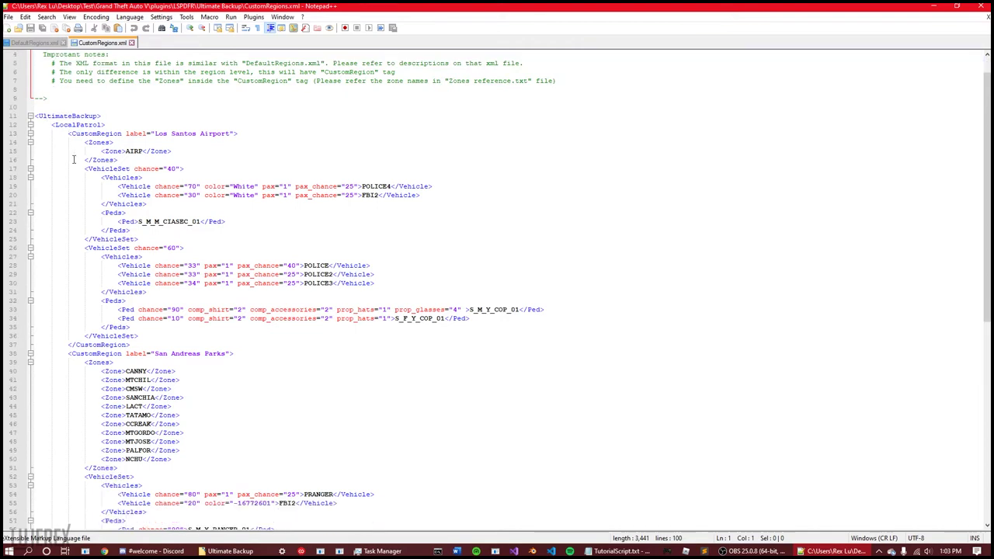
{"action": "left_click", "coordinate": [63, 43]}
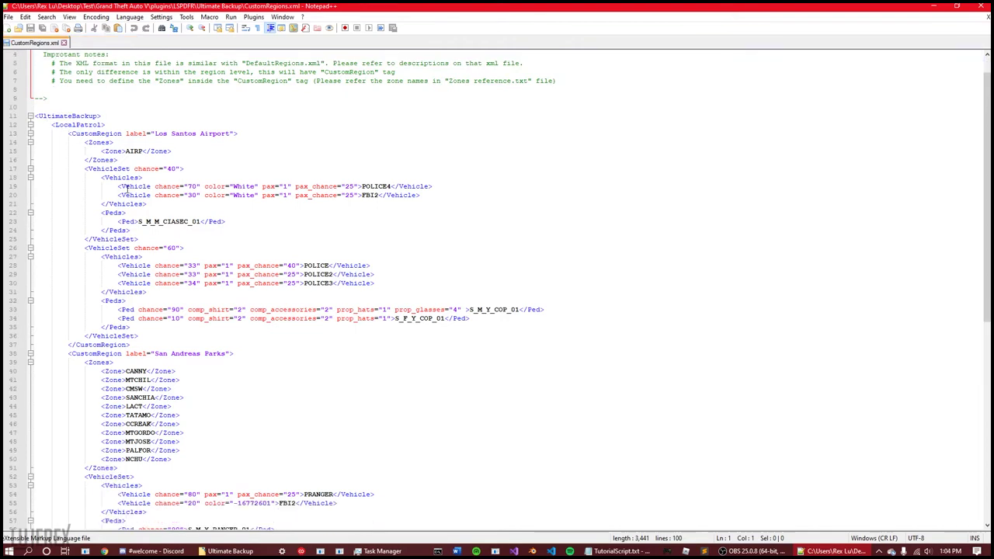
Step: Examine the Los Santos Airport custom region in CustomRegions.xml, highlighting its AIRP zone entry
{"action": "scroll", "coordinate": [121, 198], "scroll_direction": "down", "scroll_amount": 1}
{"action": "scroll", "coordinate": [122, 198], "scroll_direction": "down", "scroll_amount": 2}
{"action": "scroll", "coordinate": [120, 197], "scroll_direction": "up", "scroll_amount": 1}
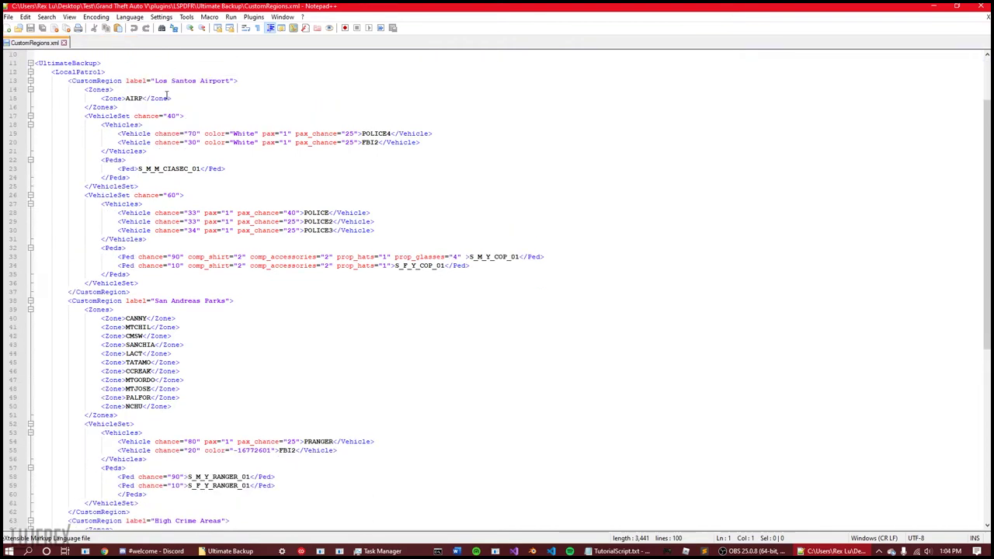
{"action": "left_click_drag", "start_coordinate": [177, 97], "coordinate": [102, 98]}
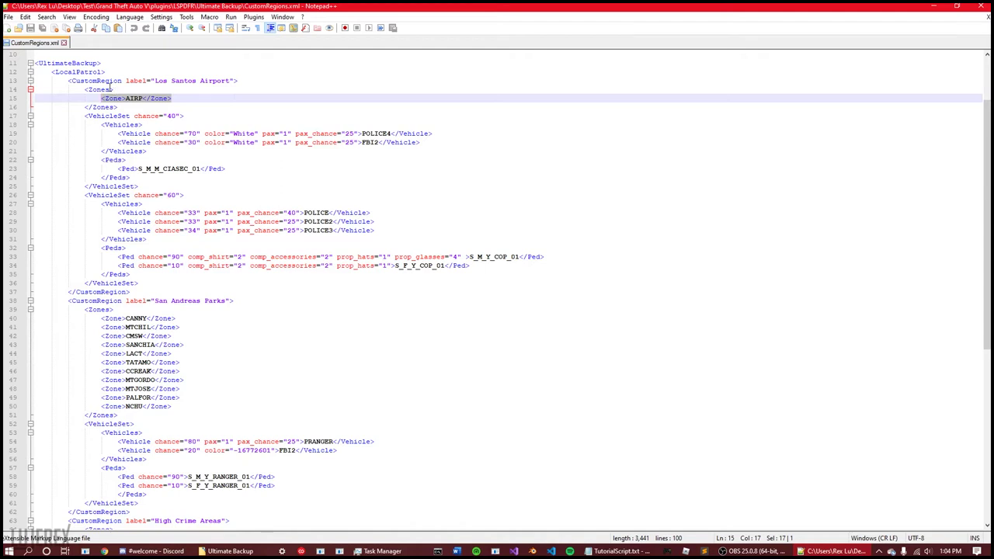
{"action": "scroll", "coordinate": [147, 247], "scroll_direction": "down", "scroll_amount": 2}
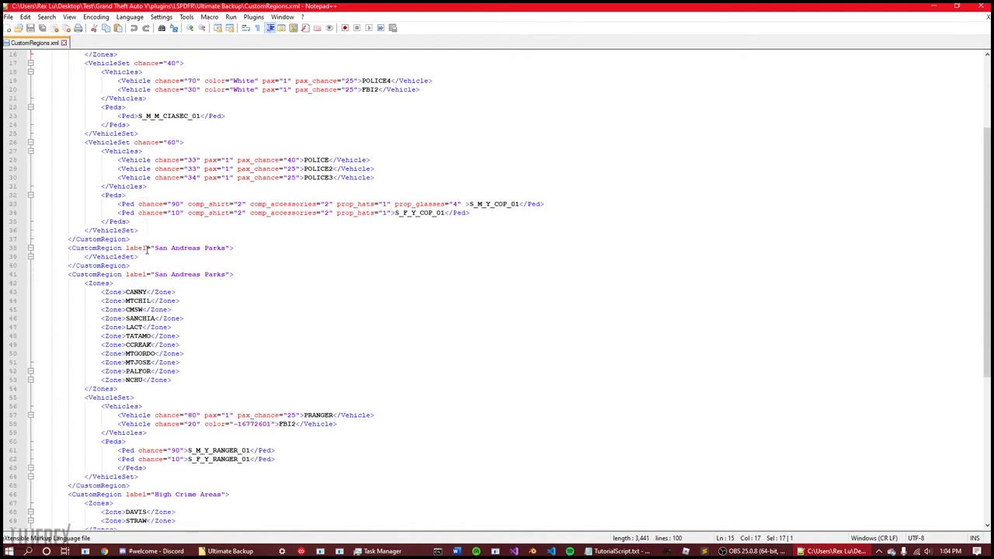
{"action": "scroll", "coordinate": [147, 247], "scroll_direction": "up", "scroll_amount": 2}
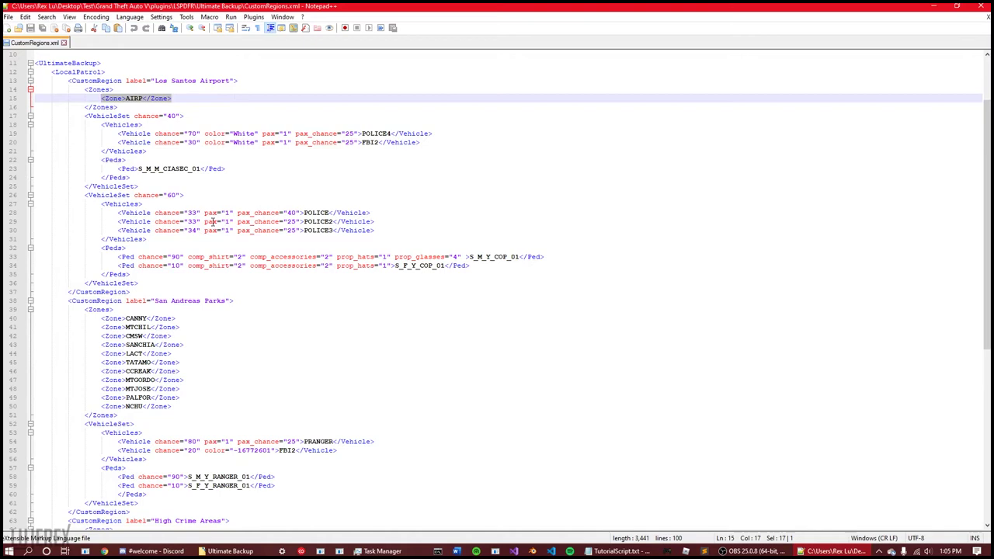
Step: Examine the High Crime Areas custom region block, highlighting the whole region and its DAVIS and STRAW zone codes
{"action": "scroll", "coordinate": [223, 264], "scroll_direction": "down", "scroll_amount": 4}
{"action": "scroll", "coordinate": [155, 301], "scroll_direction": "down", "scroll_amount": 4}
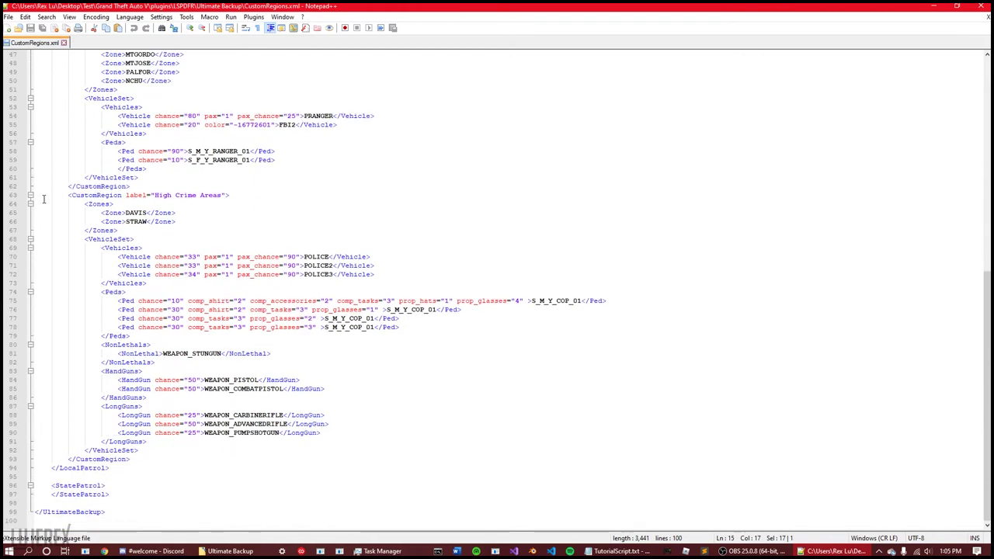
{"action": "left_click", "coordinate": [45, 194]}
{"action": "left_click_drag", "start_coordinate": [45, 194], "coordinate": [401, 458]}
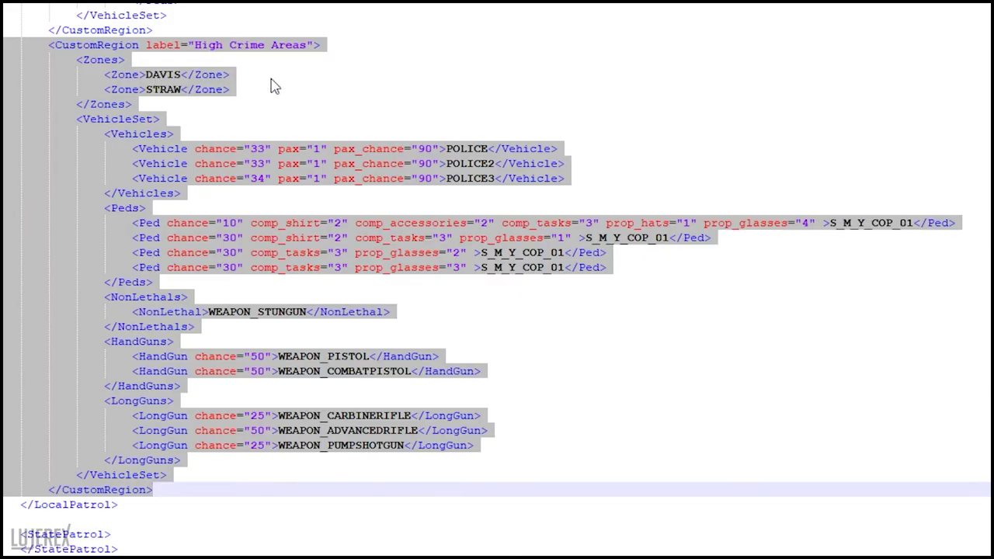
{"action": "left_click", "coordinate": [194, 213]}
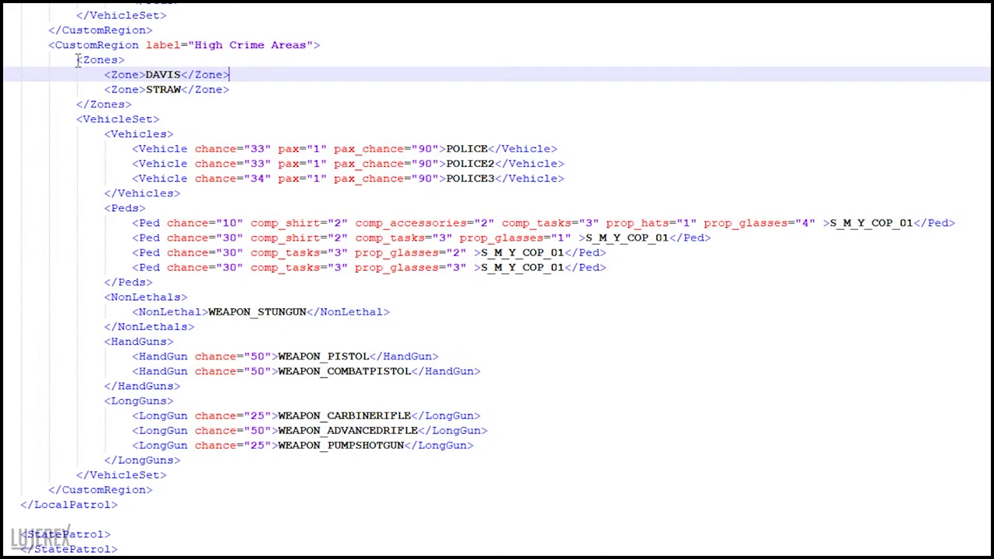
{"action": "key", "text": "ctrl+alt+f"}
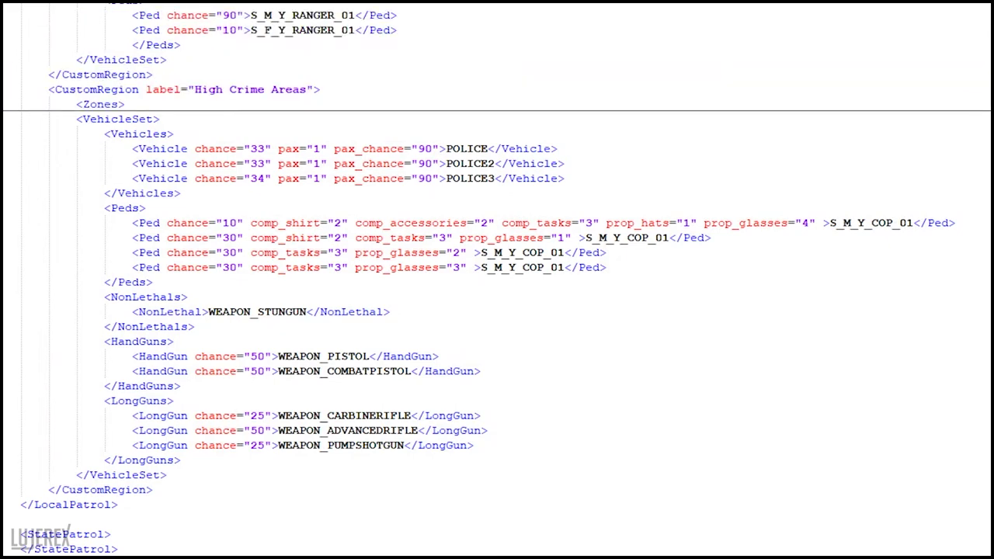
{"action": "key", "text": "ctrl+alt+shift+f"}
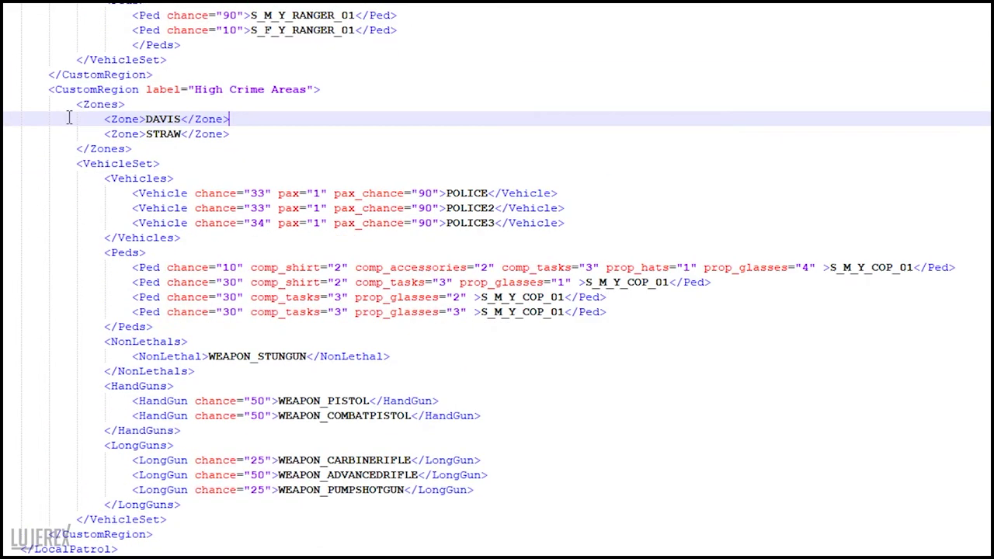
{"action": "scroll", "coordinate": [162, 113], "scroll_direction": "down", "scroll_amount": 1}
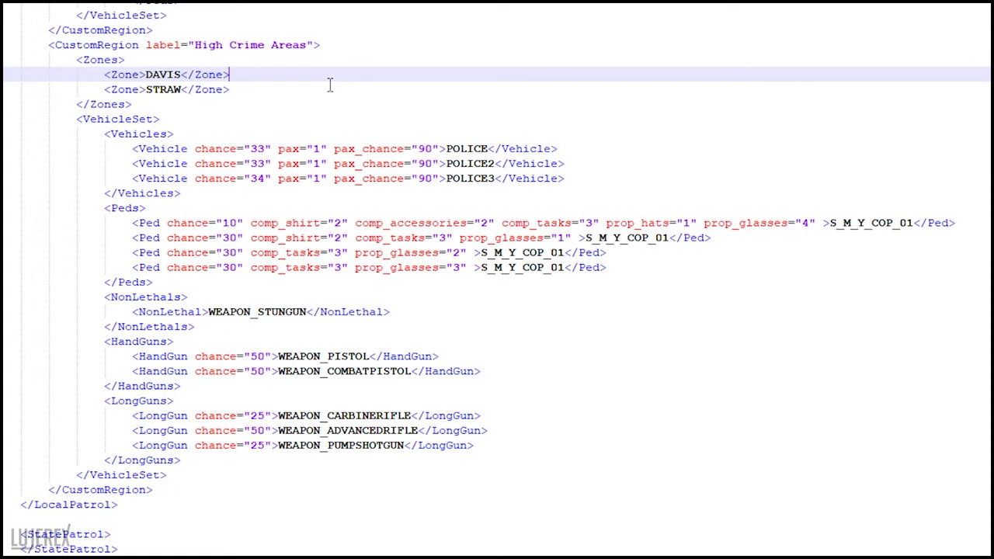
{"action": "double_click", "coordinate": [179, 74]}
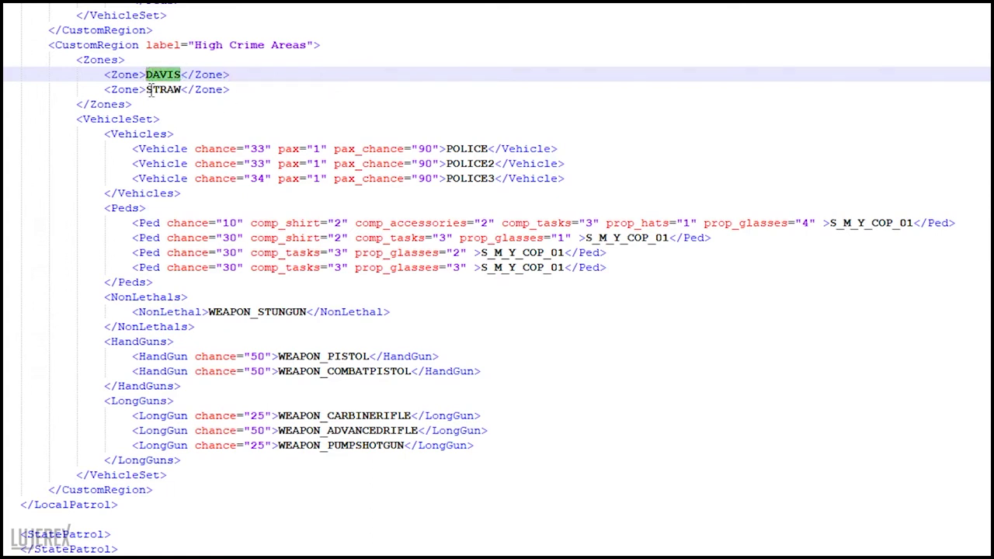
{"action": "double_click", "coordinate": [166, 90]}
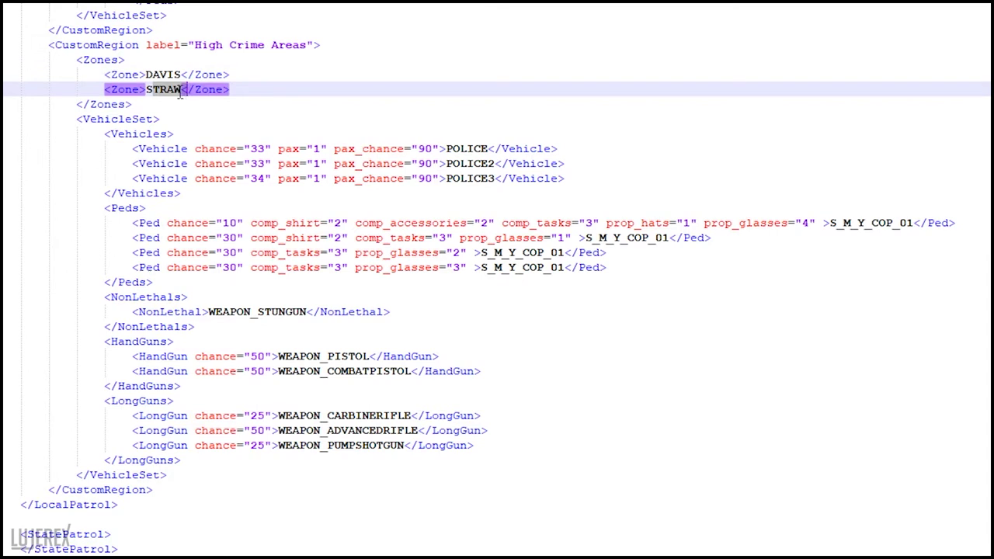
Step: Try extending the STRAW zone code in High Crime Areas to STRAWBERRY, and undo the edit
{"action": "left_click", "coordinate": [179, 92]}
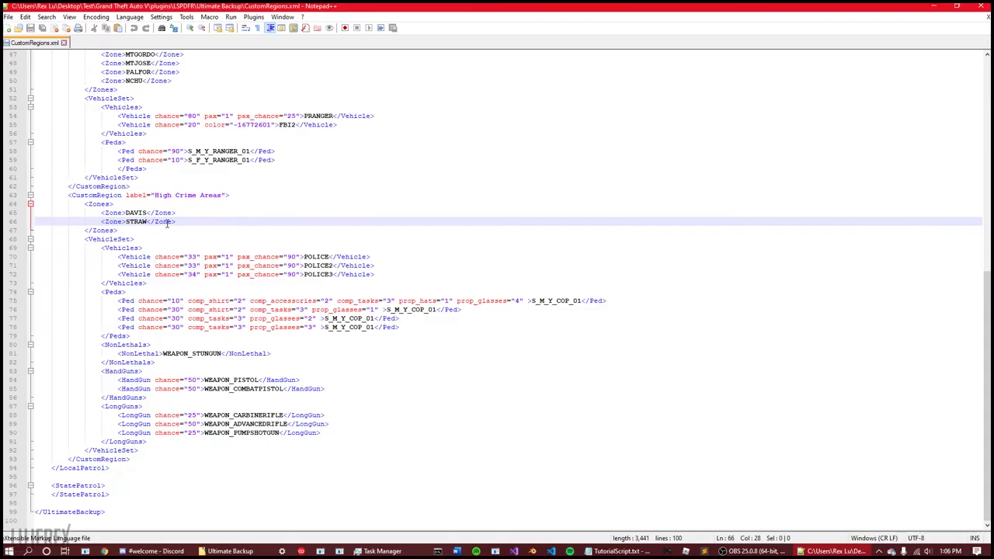
{"action": "type", "text": "BERRY"}
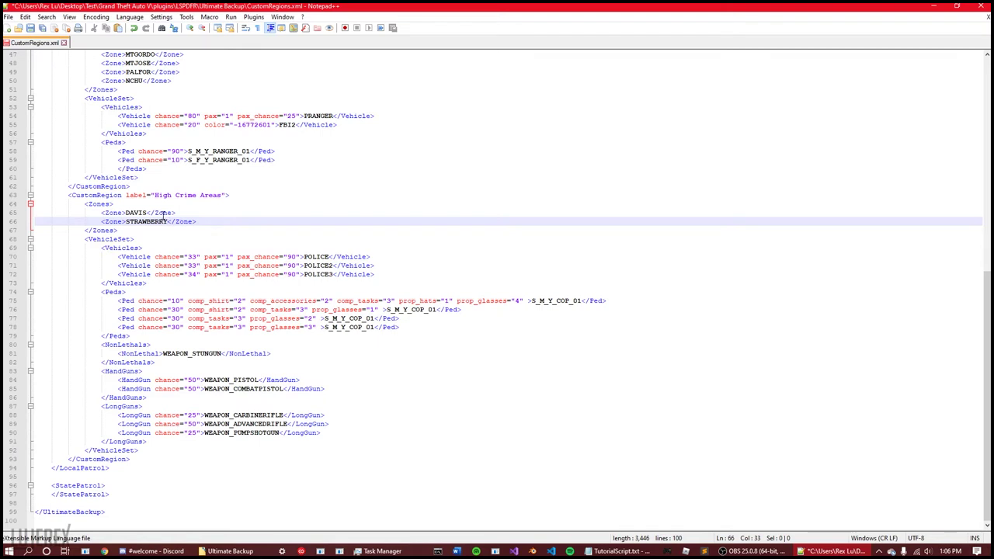
{"action": "key", "text": "ctrl+z"}
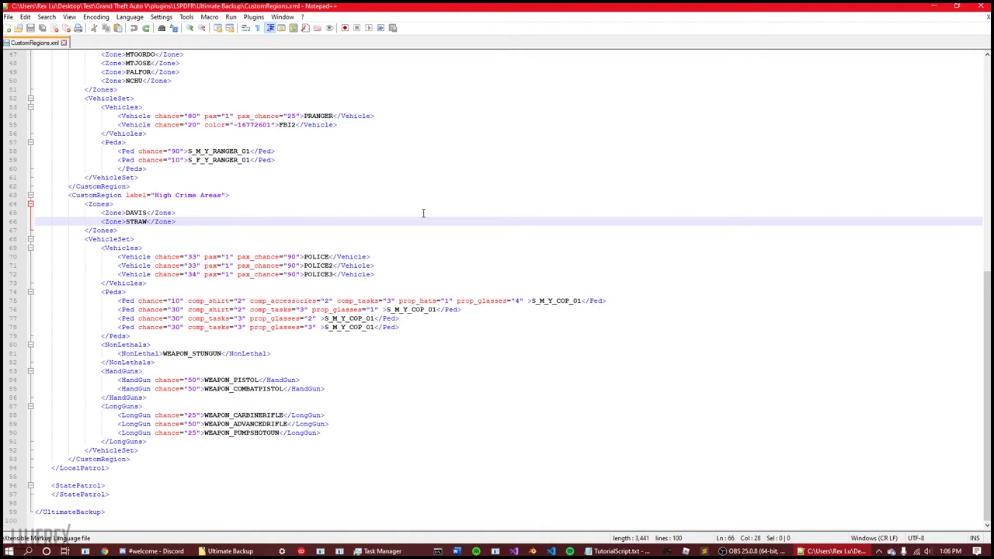
Step: Open Zones reference.txt from the Ultimate Backup folder in Notepad++ alongside CustomRegions.xml
{"action": "mouse_move", "coordinate": [181, 552]}
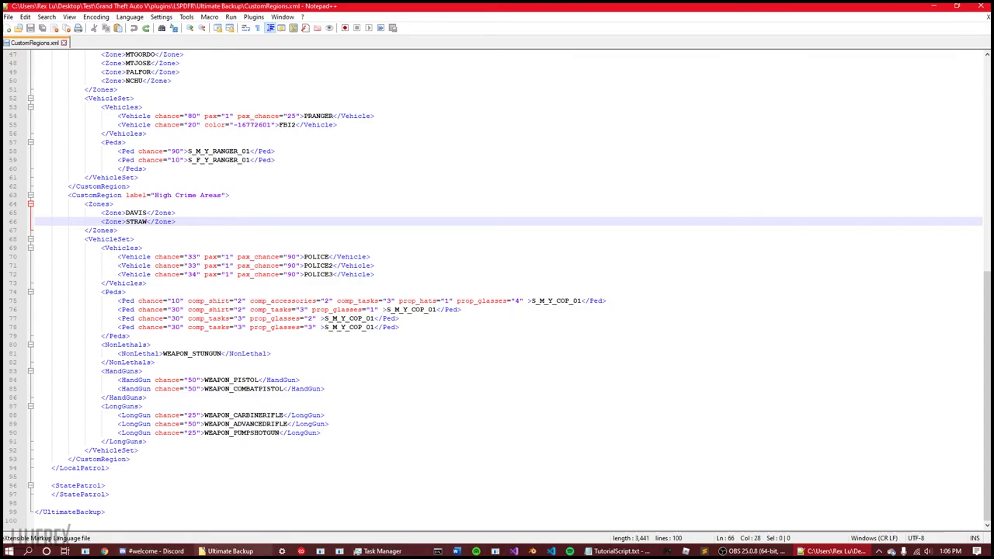
{"action": "left_click", "coordinate": [230, 552]}
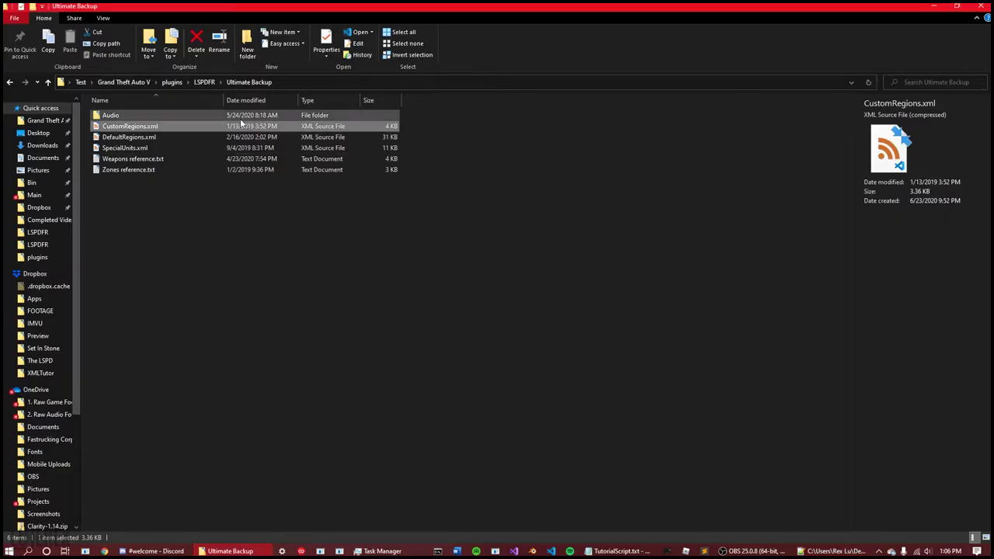
{"action": "right_click", "coordinate": [185, 168]}
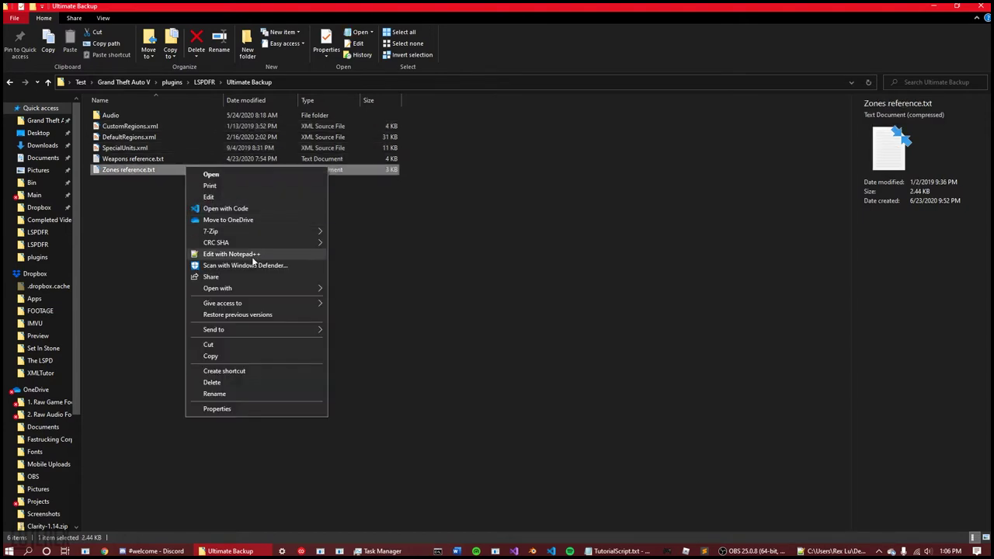
{"action": "left_click", "coordinate": [233, 255]}
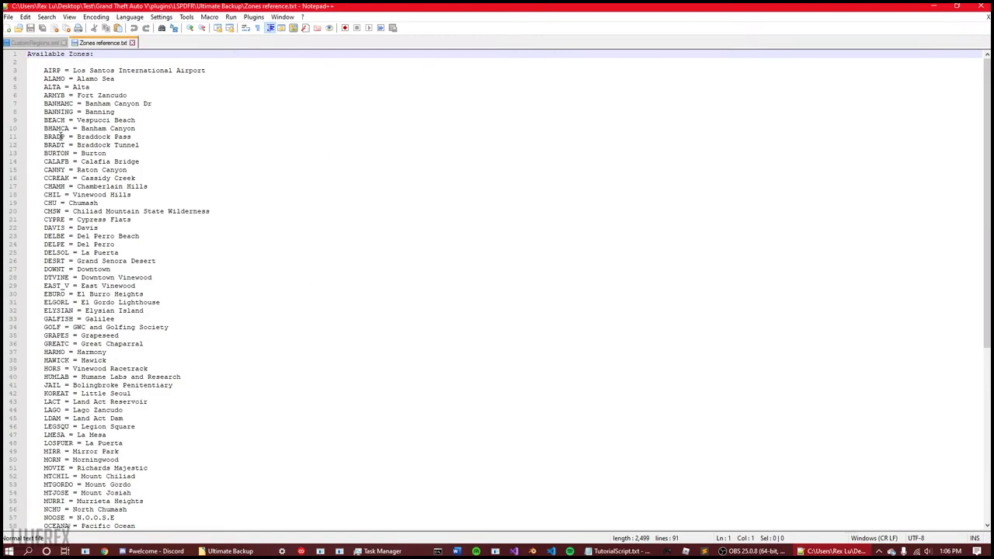
Step: Look through the available zones list, highlighting example codes such as PBOX and MTCHIL next to their full names
{"action": "left_click_drag", "start_coordinate": [37, 71], "coordinate": [164, 486]}
{"action": "left_click_drag", "start_coordinate": [45, 361], "coordinate": [62, 364]}
{"action": "left_click", "coordinate": [57, 361]}
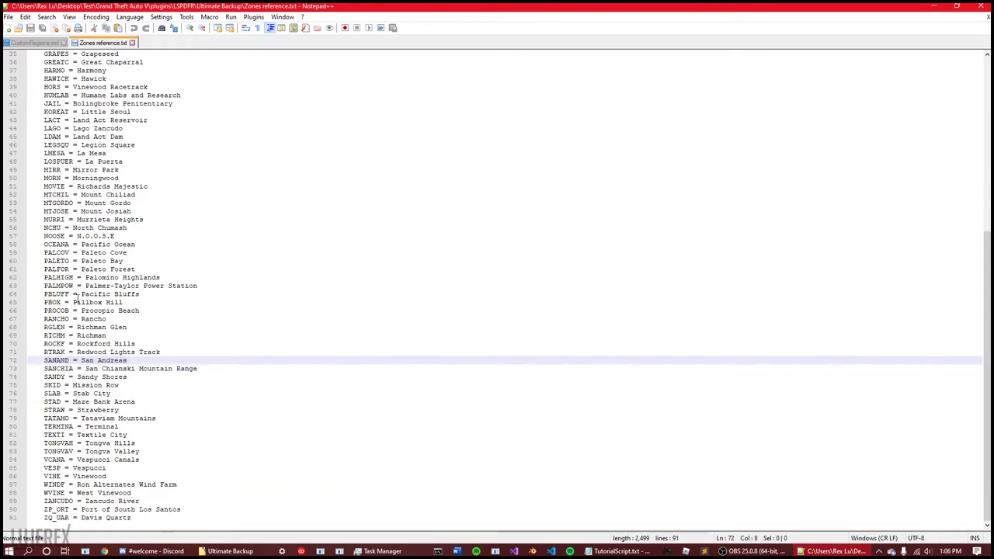
{"action": "left_click_drag", "start_coordinate": [44, 302], "coordinate": [67, 296]}
{"action": "scroll", "coordinate": [75, 289], "scroll_direction": "up", "scroll_amount": 1}
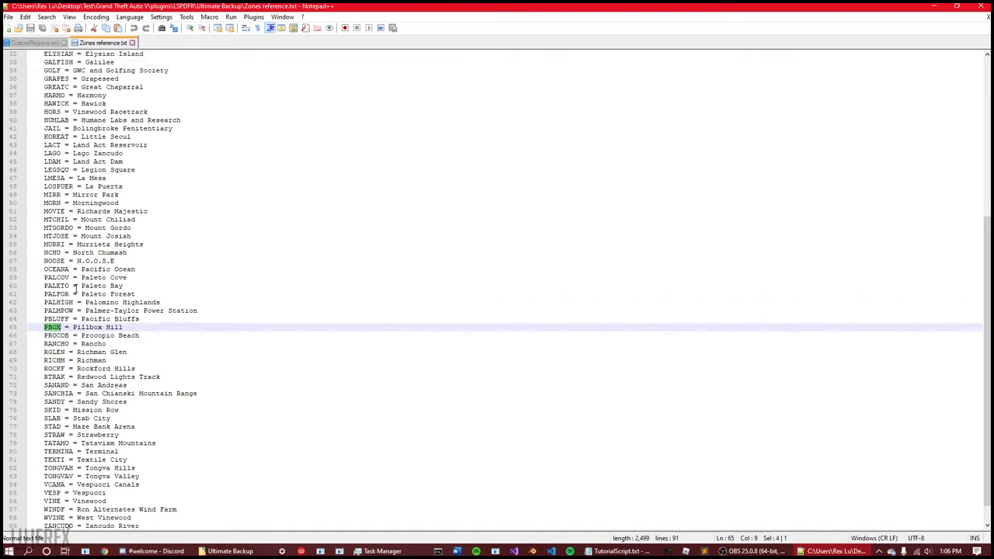
{"action": "scroll", "coordinate": [128, 270], "scroll_direction": "up", "scroll_amount": 3}
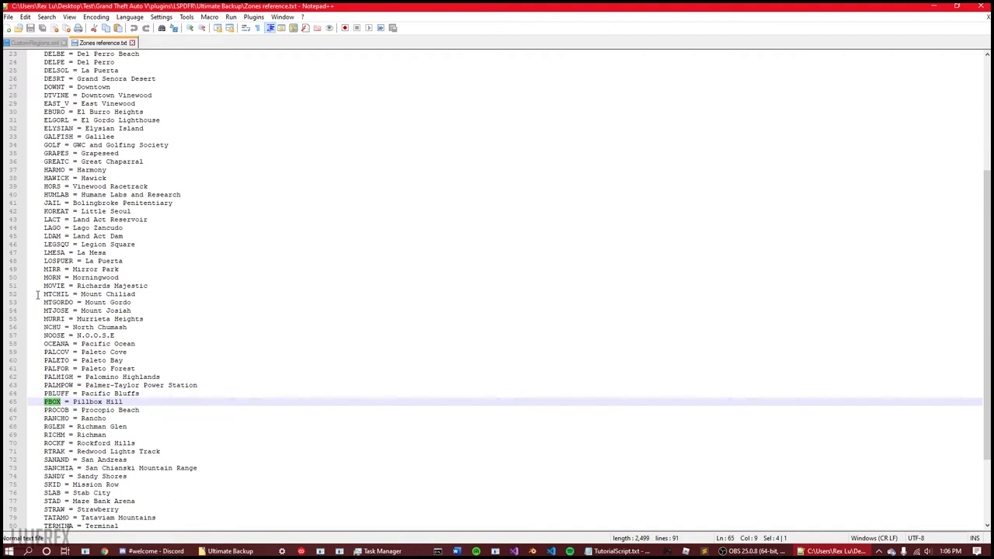
{"action": "left_click_drag", "start_coordinate": [43, 294], "coordinate": [71, 295]}
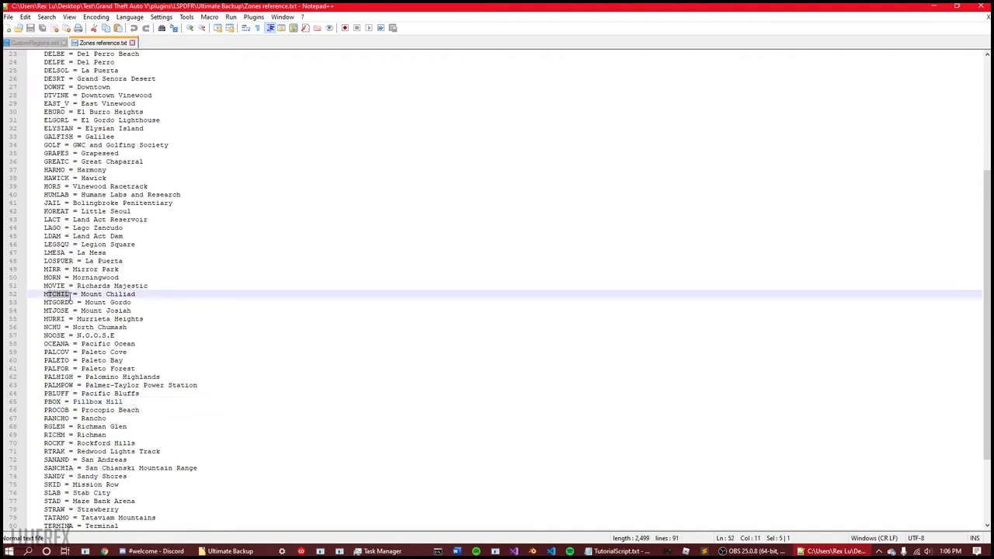
{"action": "left_click", "coordinate": [51, 295]}
{"action": "scroll", "coordinate": [58, 286], "scroll_direction": "up", "scroll_amount": 7}
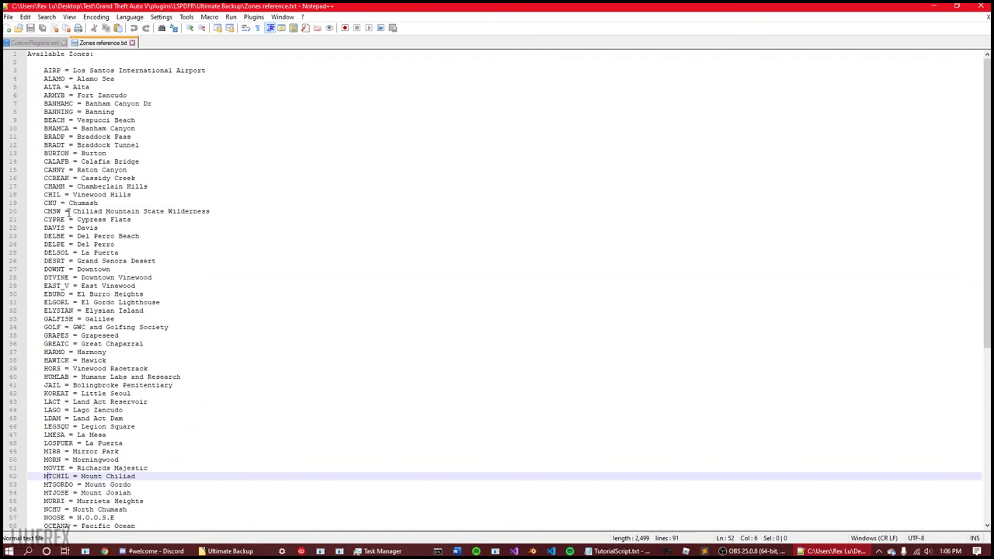
Step: Close Zones reference.txt and highlight the entire VehicleSet block of the High Crime Areas region in CustomRegions.xml
{"action": "left_click", "coordinate": [132, 42]}
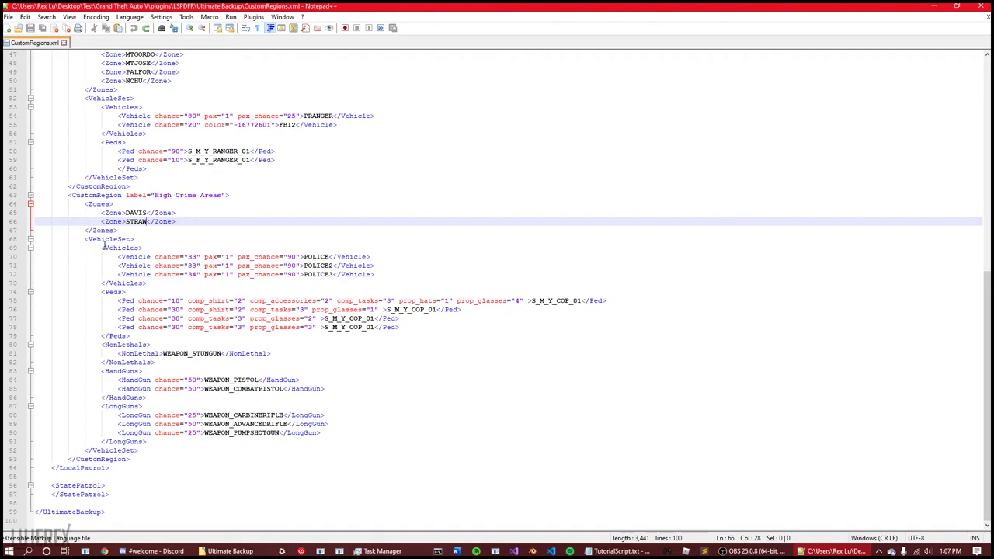
{"action": "left_click_drag", "start_coordinate": [85, 239], "coordinate": [140, 450]}
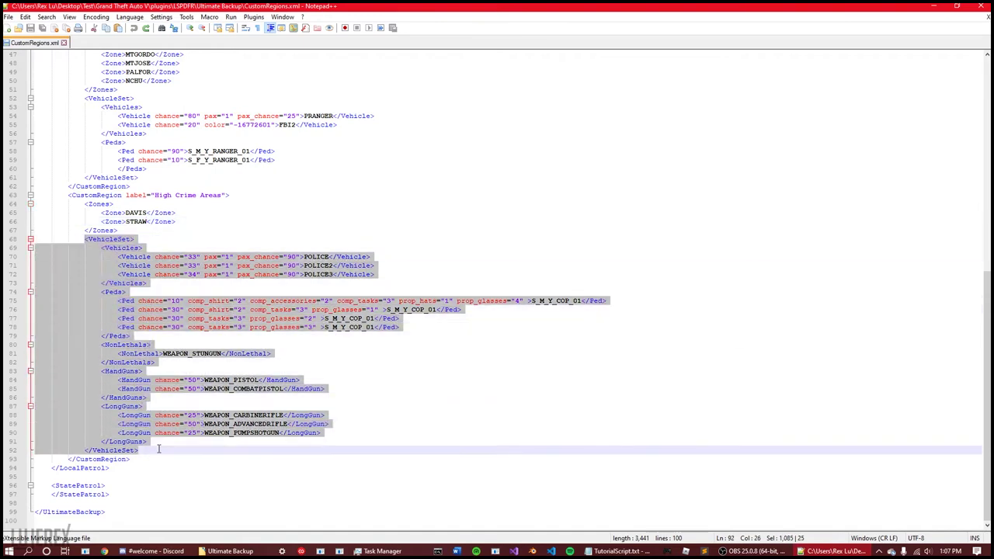
Step: Close the CustomRegions.xml window and open SpecialUnits.xml from the Ultimate Backup folder in Notepad++
{"action": "left_click", "coordinate": [118, 268]}
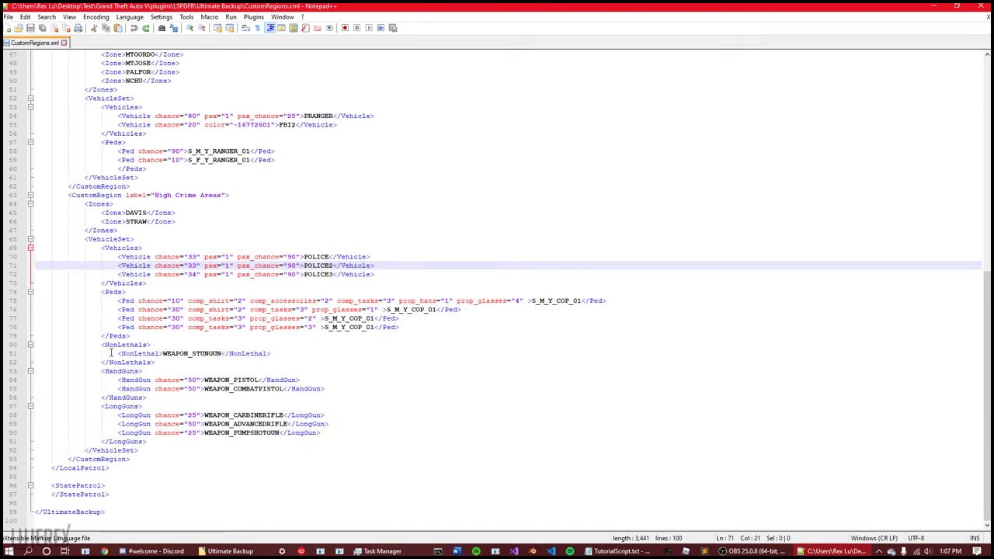
{"action": "left_click", "coordinate": [321, 318]}
{"action": "scroll", "coordinate": [287, 298], "scroll_direction": "up", "scroll_amount": 6}
{"action": "scroll", "coordinate": [289, 294], "scroll_direction": "up", "scroll_amount": 1}
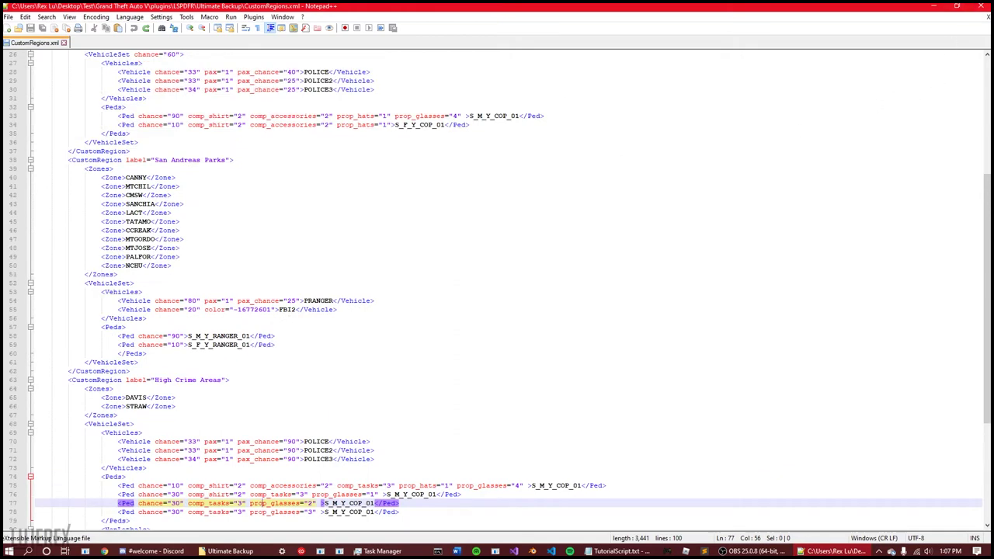
{"action": "left_click", "coordinate": [981, 7]}
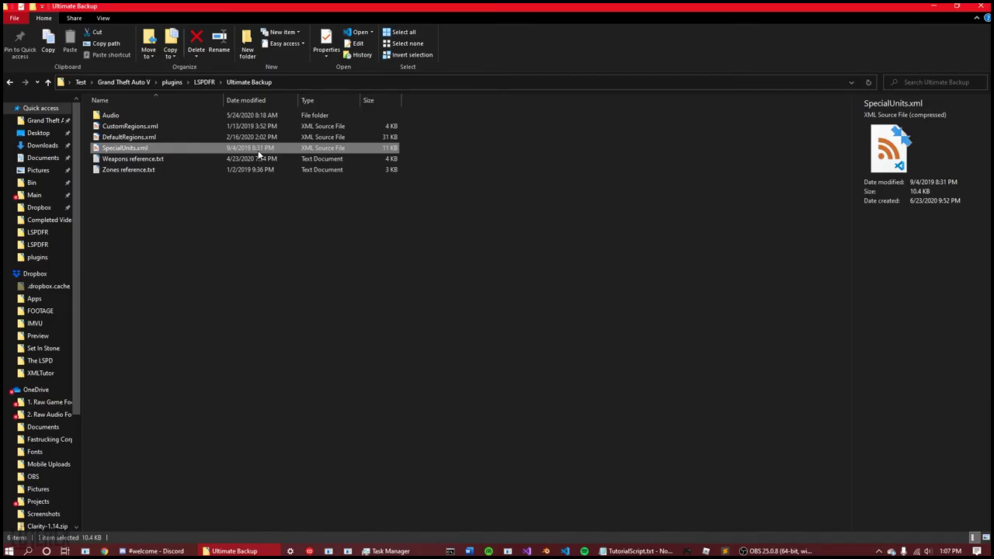
{"action": "right_click", "coordinate": [259, 150]}
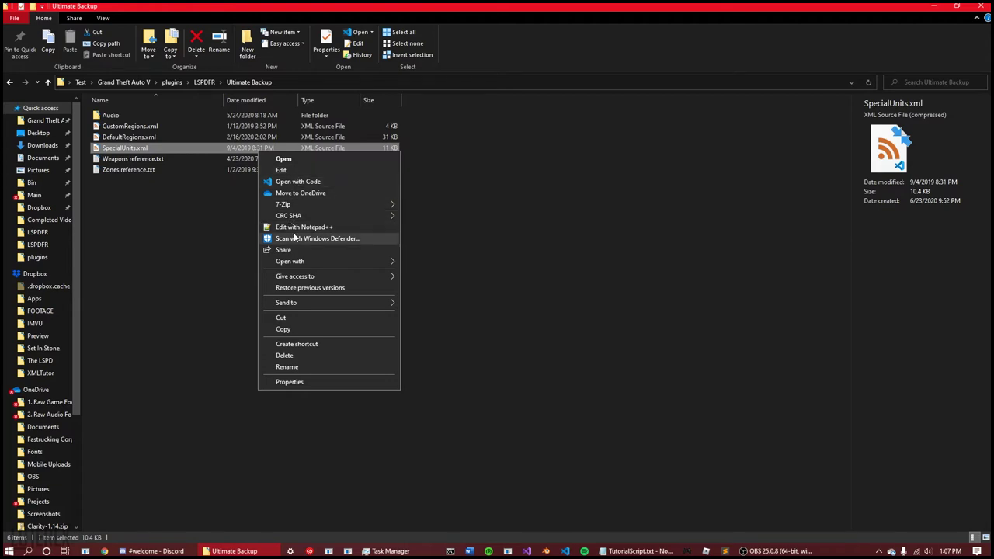
{"action": "left_click", "coordinate": [295, 227]}
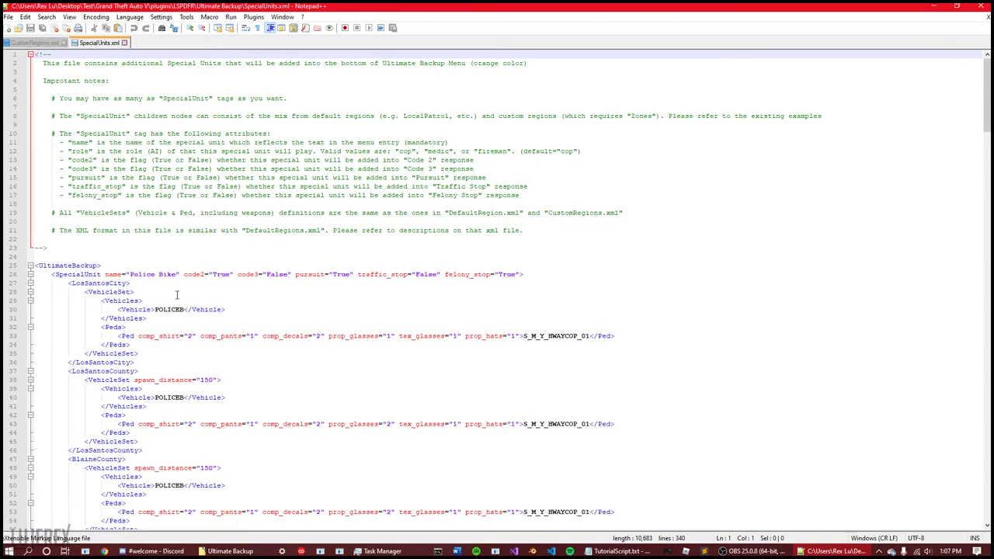
Step: Look through the SpecialUnit entries in SpecialUnits.xml, from Police Bike through First Responder (Medic) and First Responder (Fire) to Air Ambulance
{"action": "scroll", "coordinate": [80, 221], "scroll_direction": "down", "scroll_amount": 3}
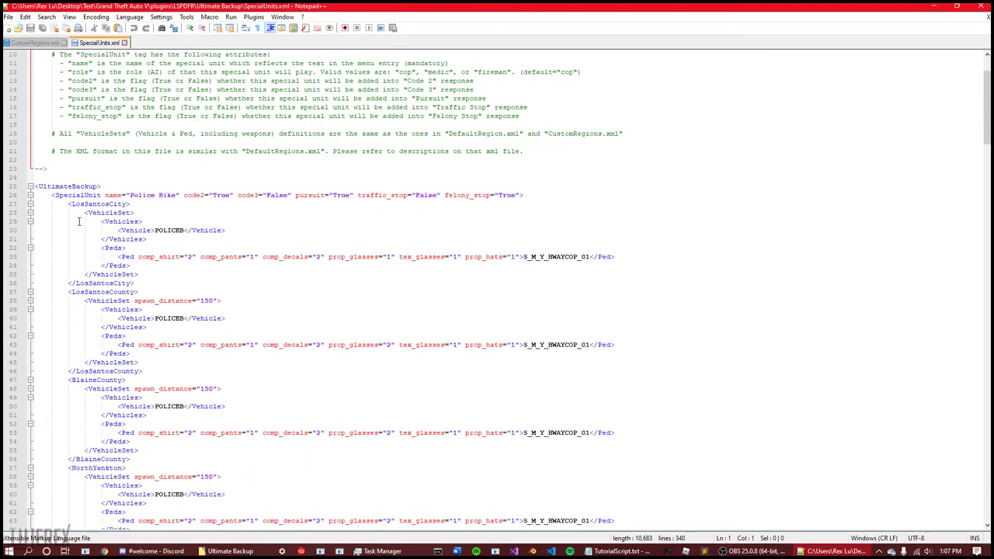
{"action": "scroll", "coordinate": [56, 199], "scroll_direction": "down", "scroll_amount": 13}
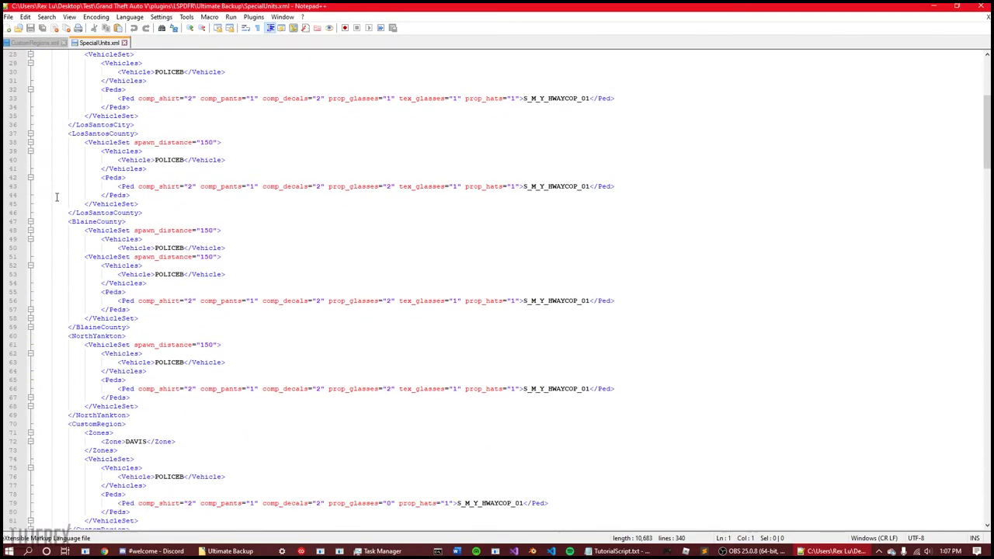
{"action": "scroll", "coordinate": [97, 252], "scroll_direction": "down", "scroll_amount": 14}
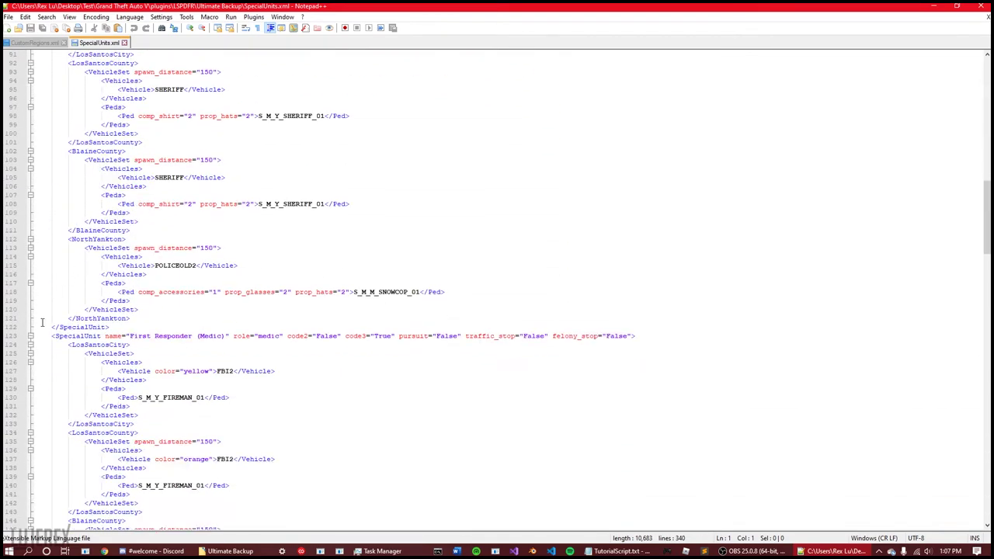
{"action": "scroll", "coordinate": [54, 342], "scroll_direction": "down", "scroll_amount": 12}
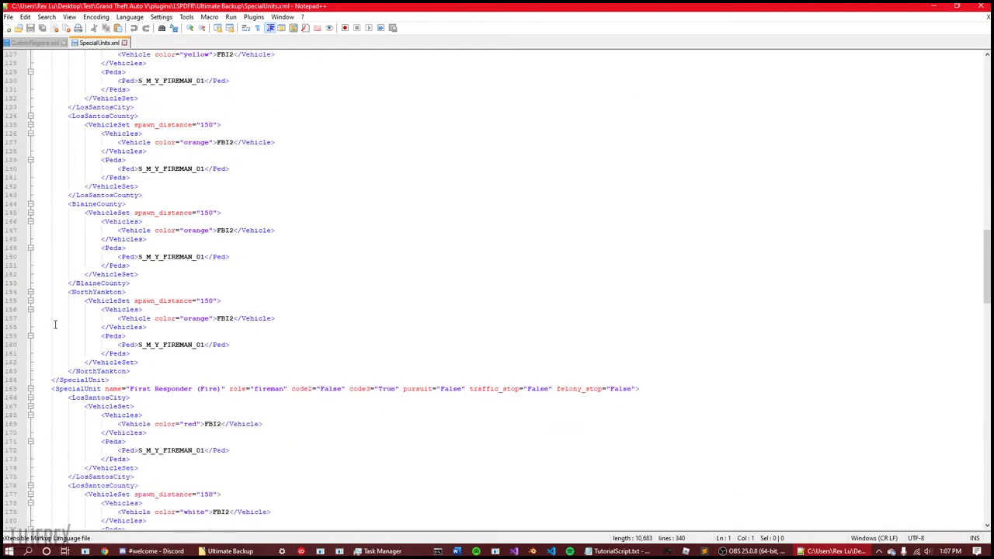
{"action": "scroll", "coordinate": [56, 362], "scroll_direction": "down", "scroll_amount": 10}
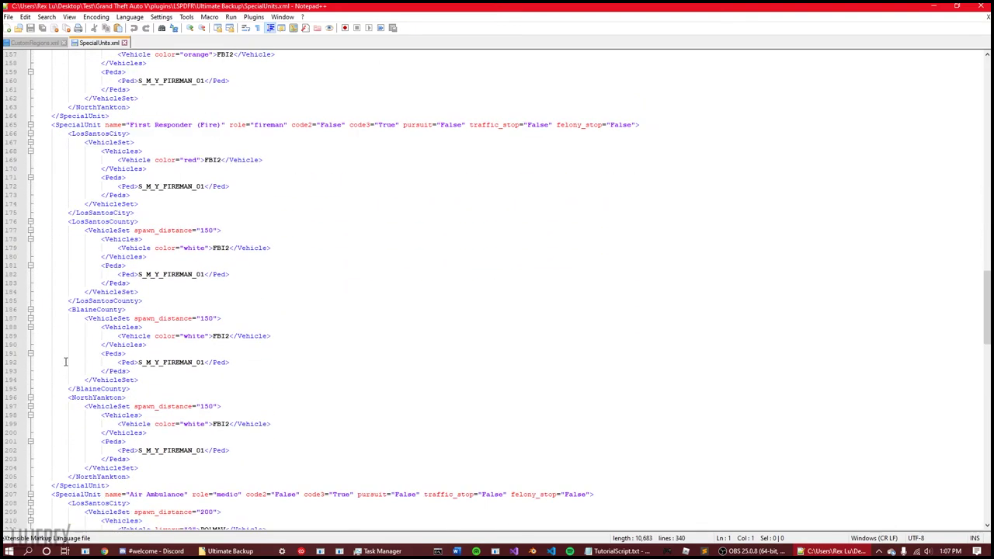
{"action": "scroll", "coordinate": [62, 271], "scroll_direction": "down", "scroll_amount": 2}
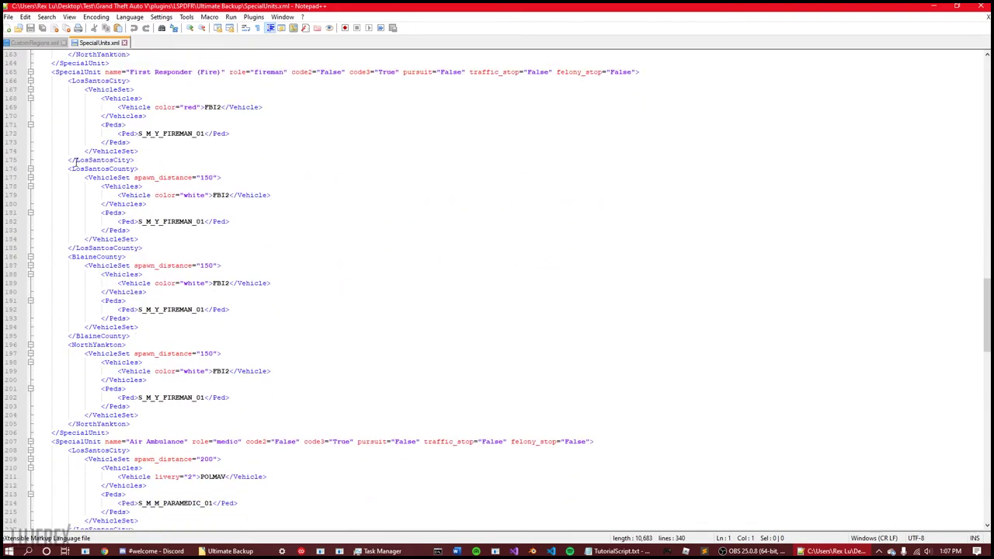
{"action": "scroll", "coordinate": [75, 163], "scroll_direction": "up", "scroll_amount": 5}
{"action": "scroll", "coordinate": [284, 162], "scroll_direction": "up", "scroll_amount": 7}
{"action": "scroll", "coordinate": [170, 450], "scroll_direction": "down", "scroll_amount": 13}
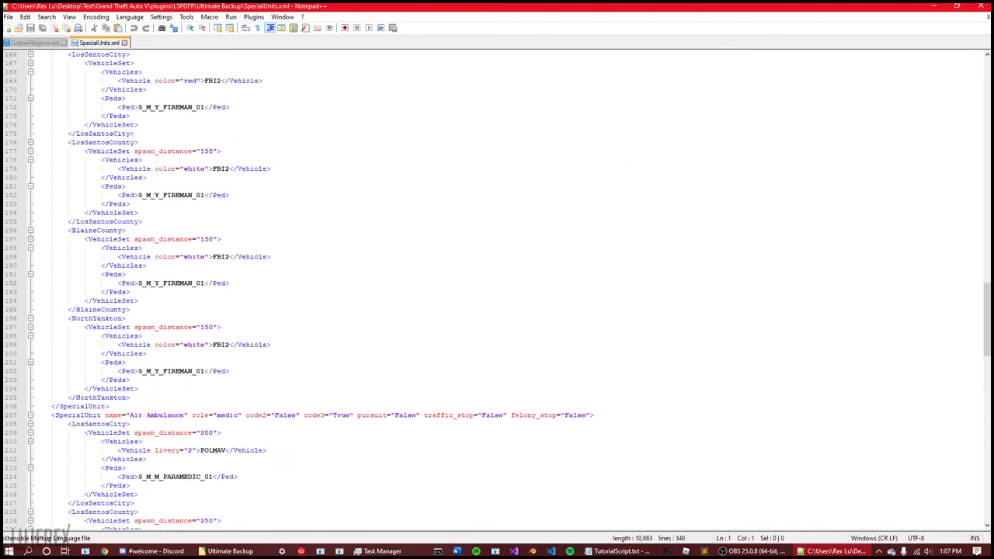
Step: Return to the start of SpecialUnits.xml and highlight the comment notes explaining the SpecialUnit tag and its attributes
{"action": "left_click_drag", "start_coordinate": [986, 309], "coordinate": [962, 74]}
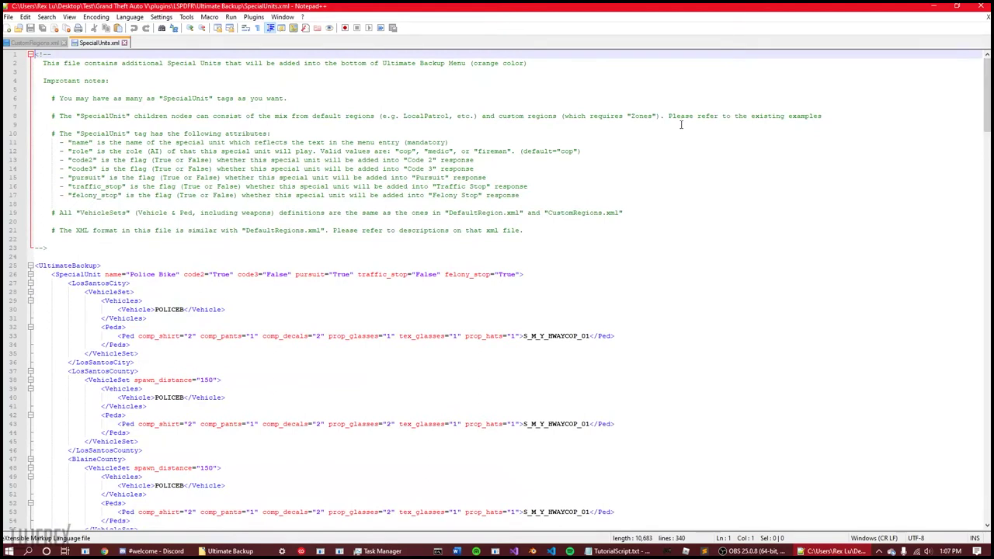
{"action": "left_click_drag", "start_coordinate": [36, 63], "coordinate": [555, 230]}
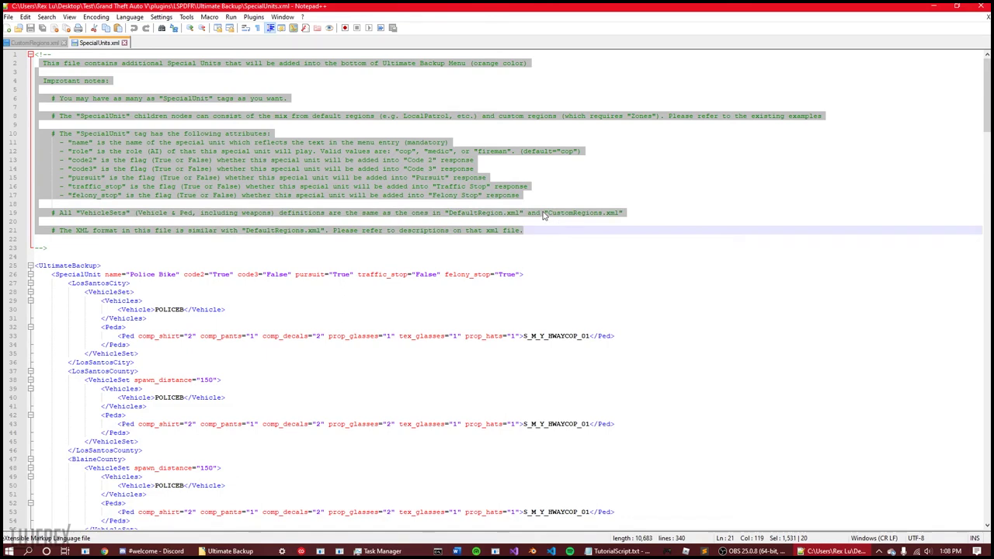
{"action": "left_click", "coordinate": [217, 170]}
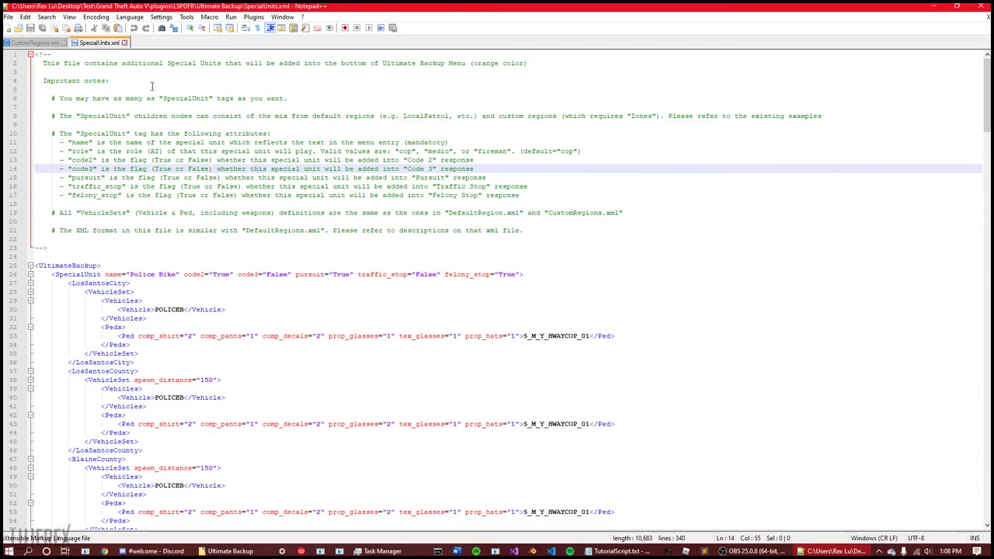
Step: Switch to the Ultimate Backup folder in File Explorer and open DefaultRegions.xml in Notepad++
{"action": "key", "text": "alt+Tab"}
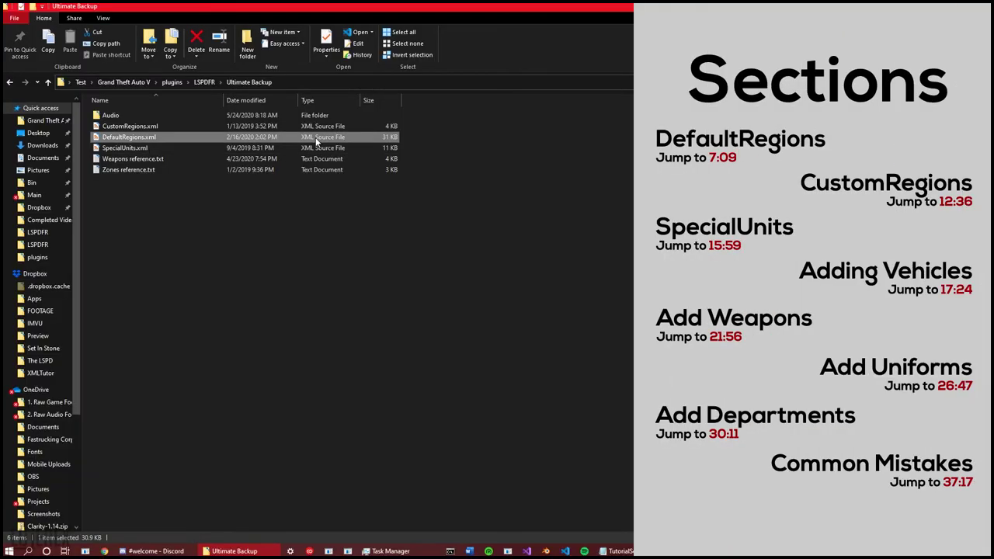
{"action": "right_click", "coordinate": [316, 140]}
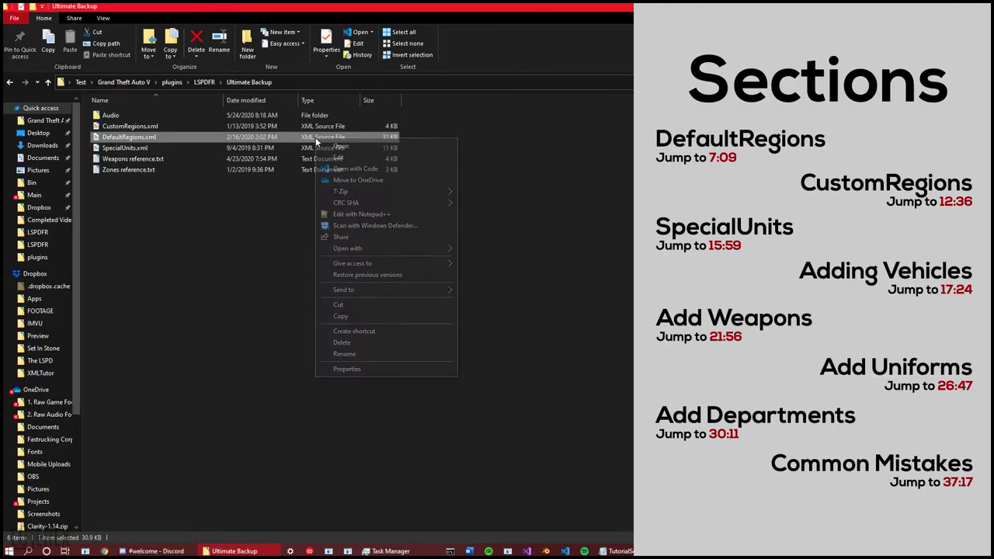
{"action": "left_click", "coordinate": [403, 216]}
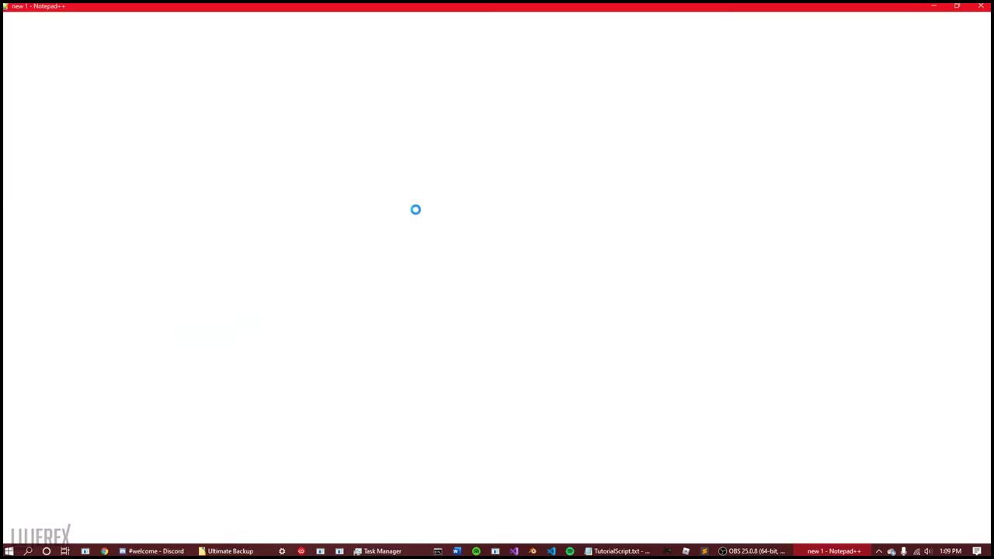
Step: Replace the POLICE model name with dlpd in the first Vehicle entry of the LosSantosCity LocalPatrol set
{"action": "left_click_drag", "start_coordinate": [986, 72], "coordinate": [985, 128]}
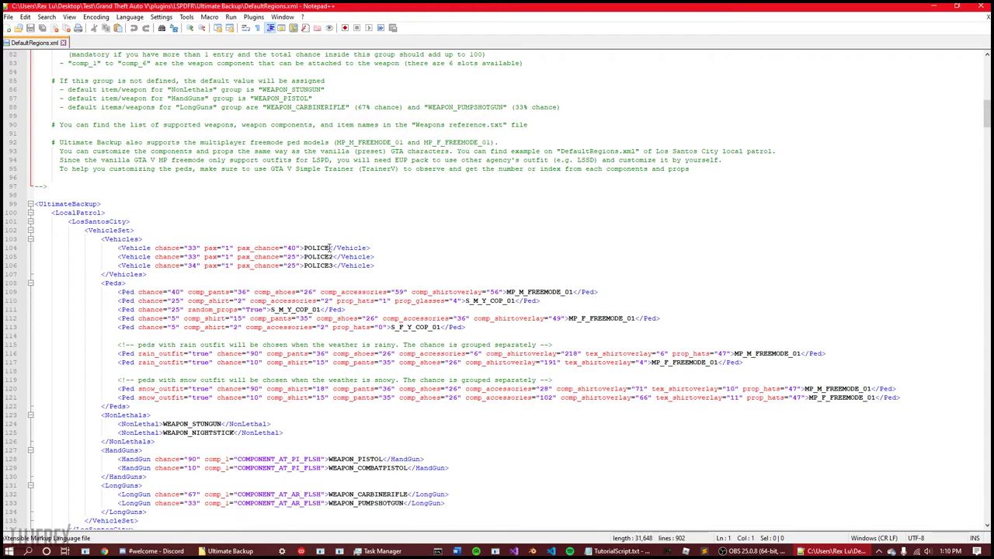
{"action": "left_click", "coordinate": [329, 248]}
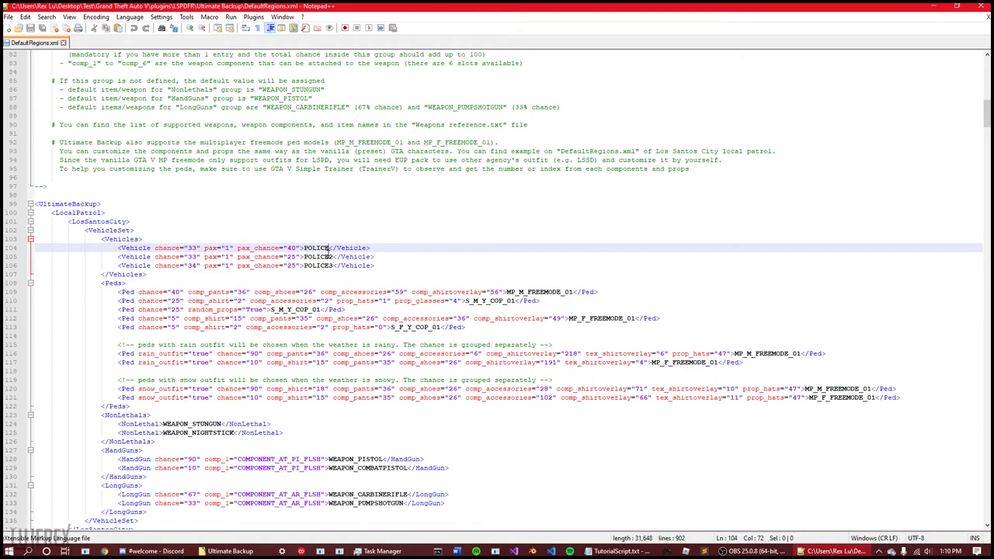
{"action": "key", "text": "ctrl+shift+Left"}
{"action": "type", "text": "d1"}
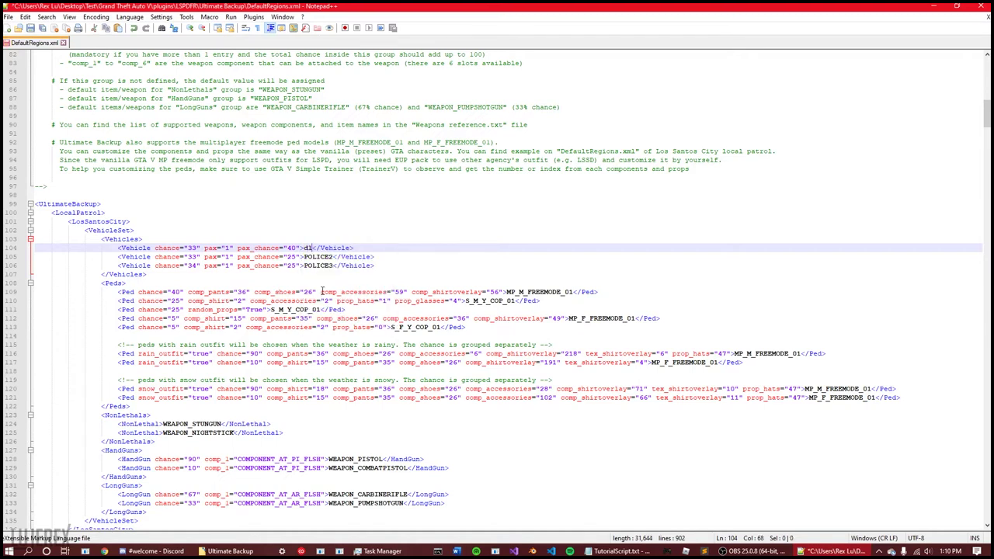
{"action": "type", "text": "pd"}
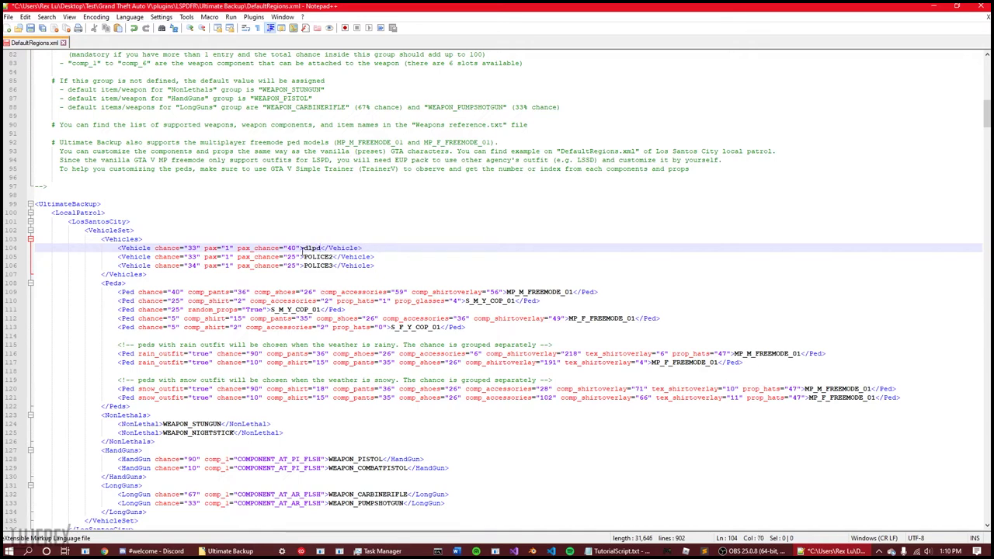
Step: Delete the POLICE3 Vehicle entry from the LosSantosCity set and replace the POLICE2 model name with dlpd2
{"action": "left_click_drag", "start_coordinate": [382, 267], "coordinate": [303, 261]}
{"action": "key", "text": "BackSpace"}
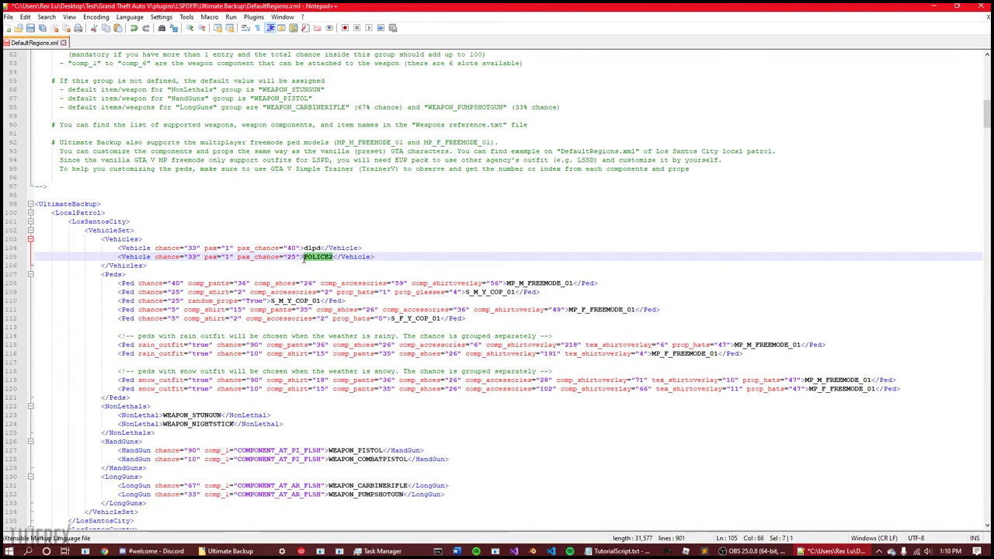
{"action": "type", "text": "dlp"}
{"action": "type", "text": "d2"}
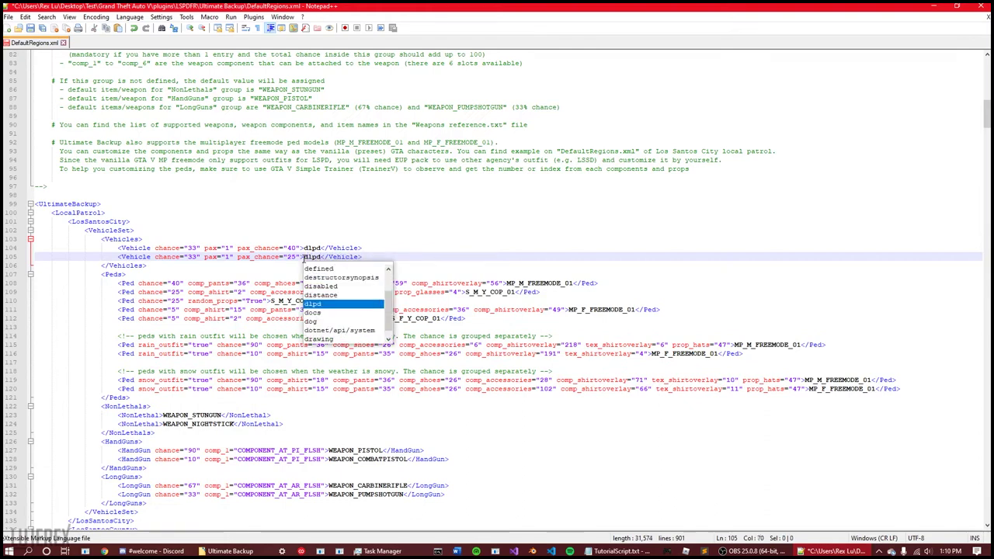
{"action": "key", "text": "Left"}
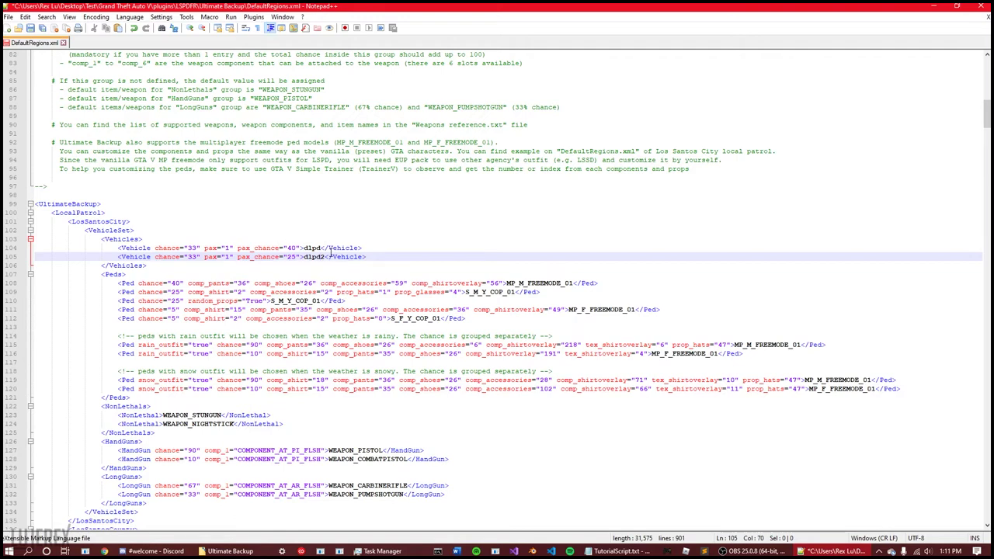
Step: Point out the pax and pax_chance attributes in the dlpd Vehicle entry by selecting part of the pax_chance name
{"action": "scroll", "coordinate": [307, 256], "scroll_direction": "up", "scroll_amount": 2}
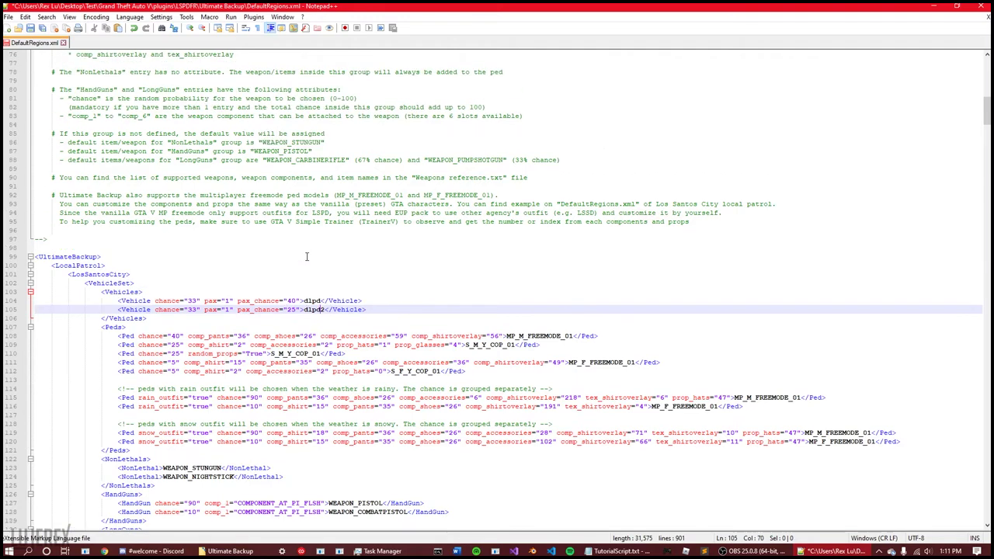
{"action": "scroll", "coordinate": [306, 256], "scroll_direction": "up", "scroll_amount": 2}
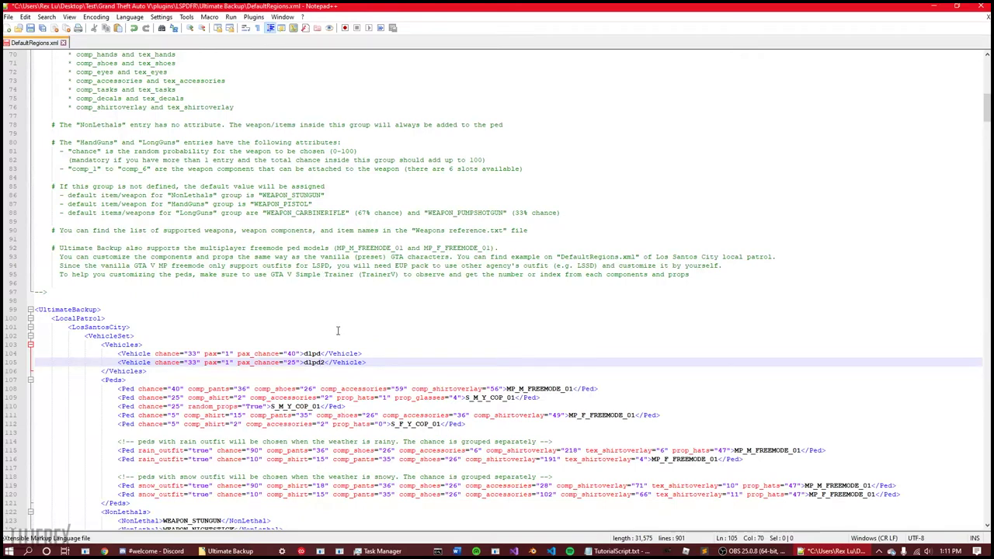
{"action": "double_click", "coordinate": [244, 354]}
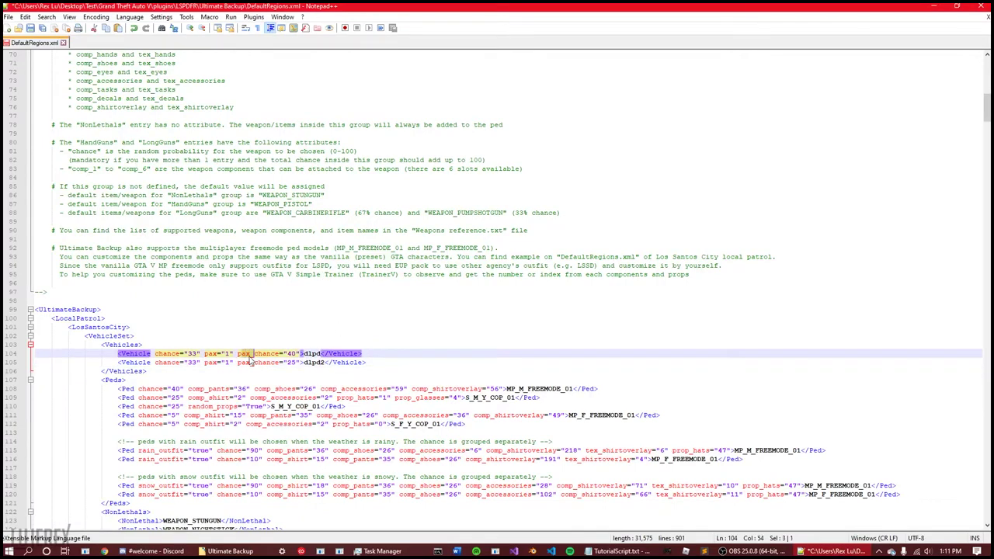
{"action": "left_click", "coordinate": [205, 354]}
{"action": "left_click_drag", "start_coordinate": [250, 354], "coordinate": [242, 354]}
Step: Review the comment block describing the Vehicle entry attributes, highlight it, and return to the LosSantosCity vehicle set
{"action": "scroll", "coordinate": [273, 354], "scroll_direction": "up", "scroll_amount": 1}
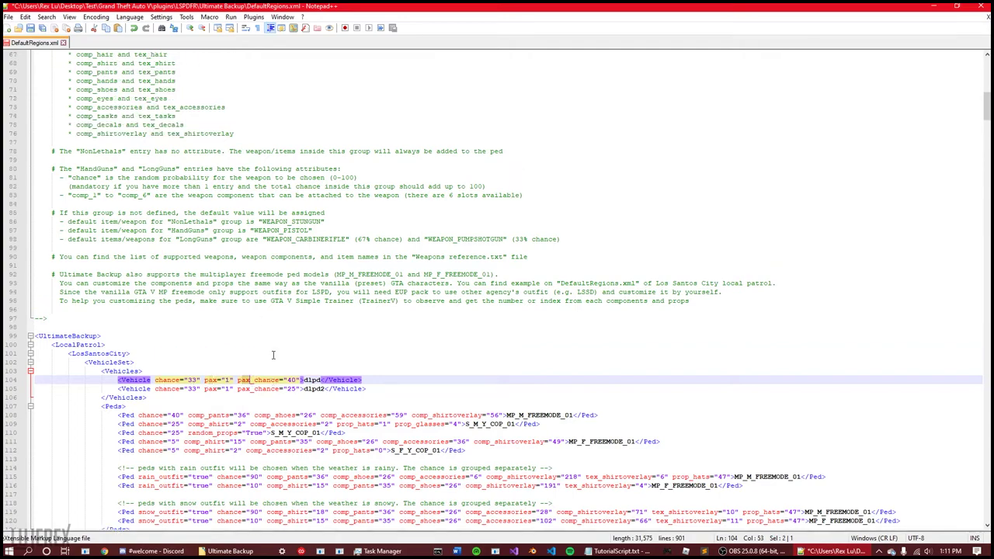
{"action": "scroll", "coordinate": [272, 354], "scroll_direction": "up", "scroll_amount": 9}
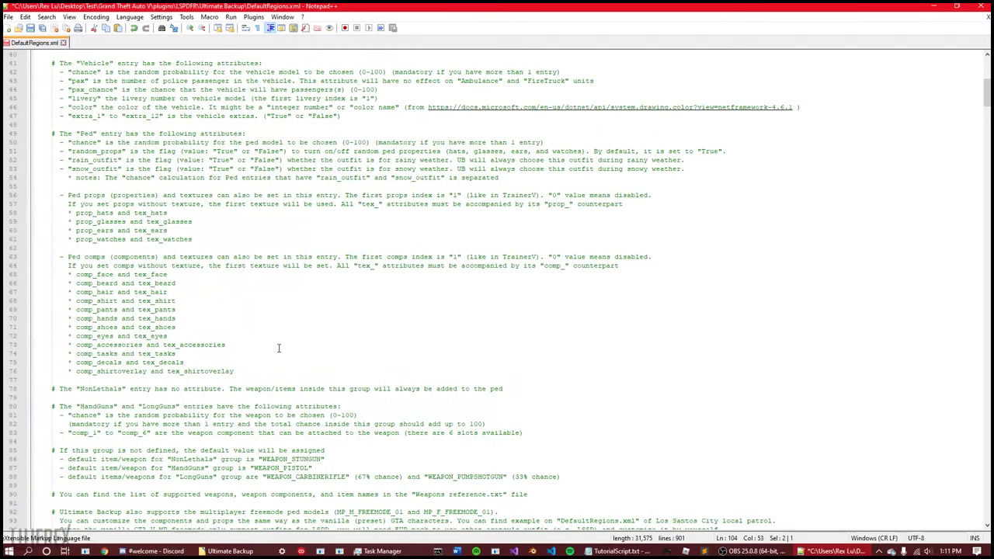
{"action": "scroll", "coordinate": [278, 347], "scroll_direction": "down", "scroll_amount": 1}
{"action": "scroll", "coordinate": [210, 273], "scroll_direction": "up", "scroll_amount": 8}
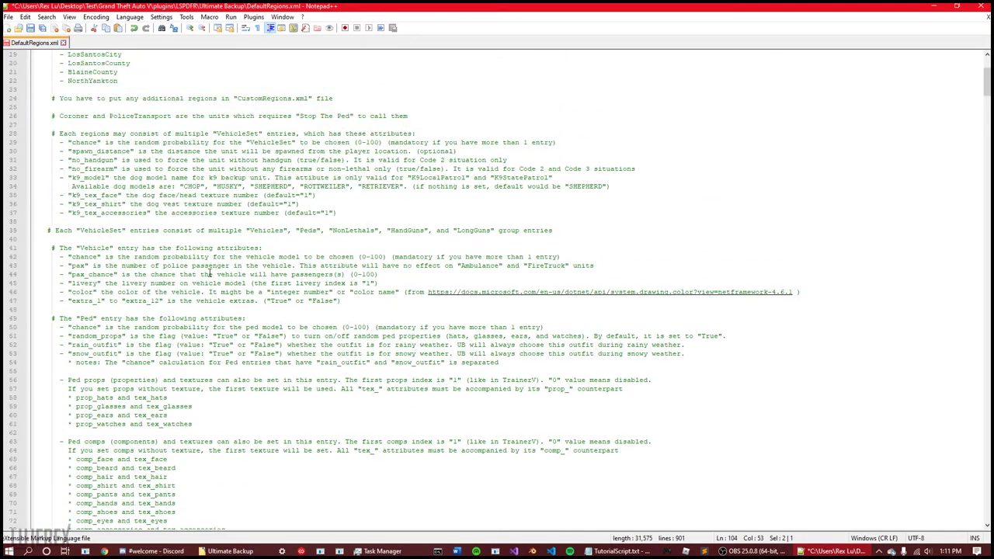
{"action": "left_click_drag", "start_coordinate": [45, 248], "coordinate": [461, 303]}
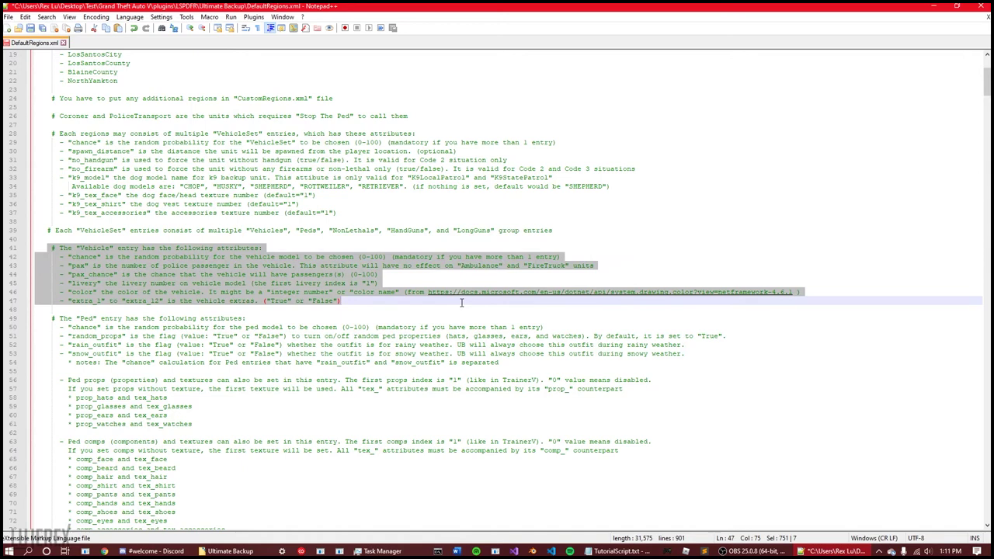
{"action": "left_click", "coordinate": [172, 266]}
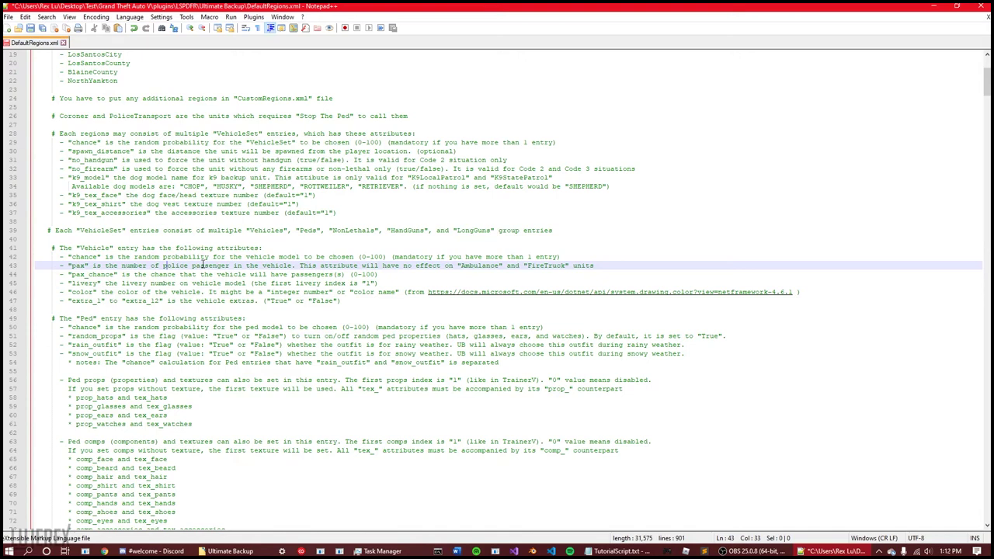
{"action": "scroll", "coordinate": [203, 264], "scroll_direction": "down", "scroll_amount": 16}
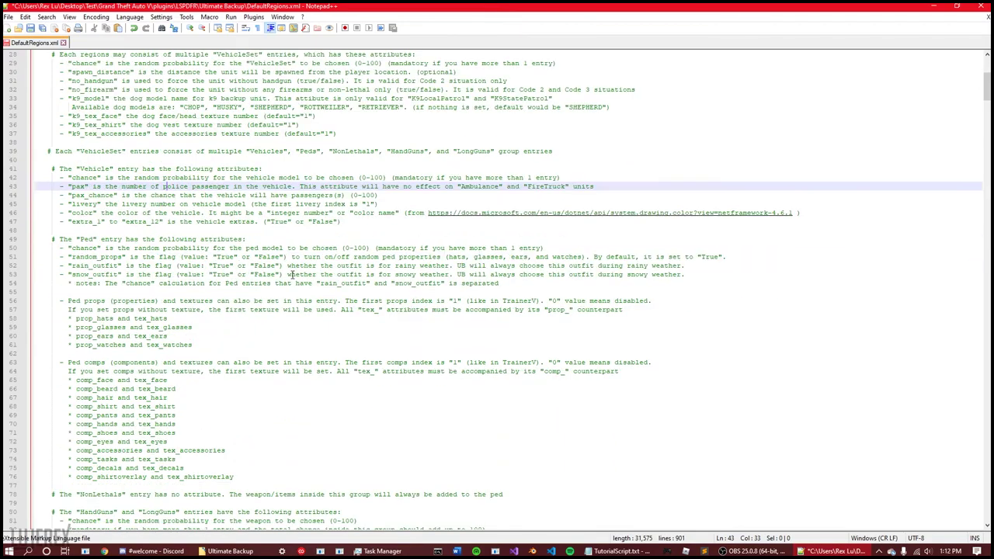
{"action": "scroll", "coordinate": [292, 291], "scroll_direction": "down", "scroll_amount": 5}
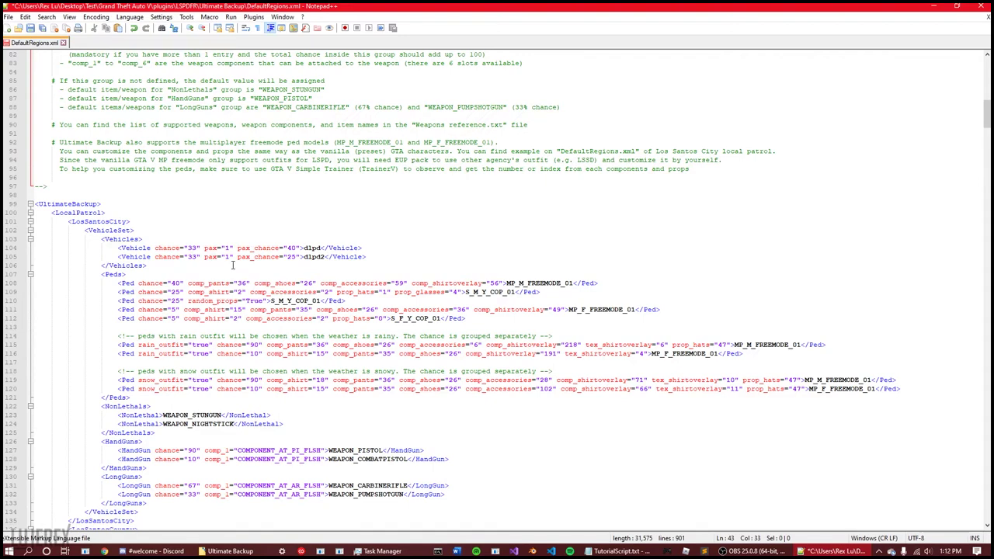
Step: Try deleting the dlpd2 Vehicle entry and the dlpd entry's chance attribute in the LosSantosCity set, and undo the deletions
{"action": "left_click_drag", "start_coordinate": [365, 256], "coordinate": [361, 248]}
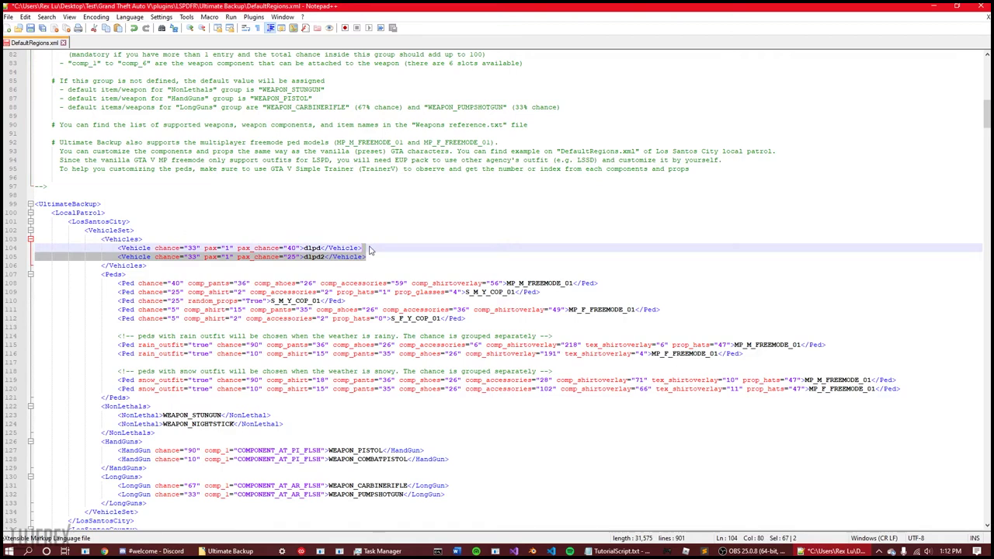
{"action": "key", "text": "Delete"}
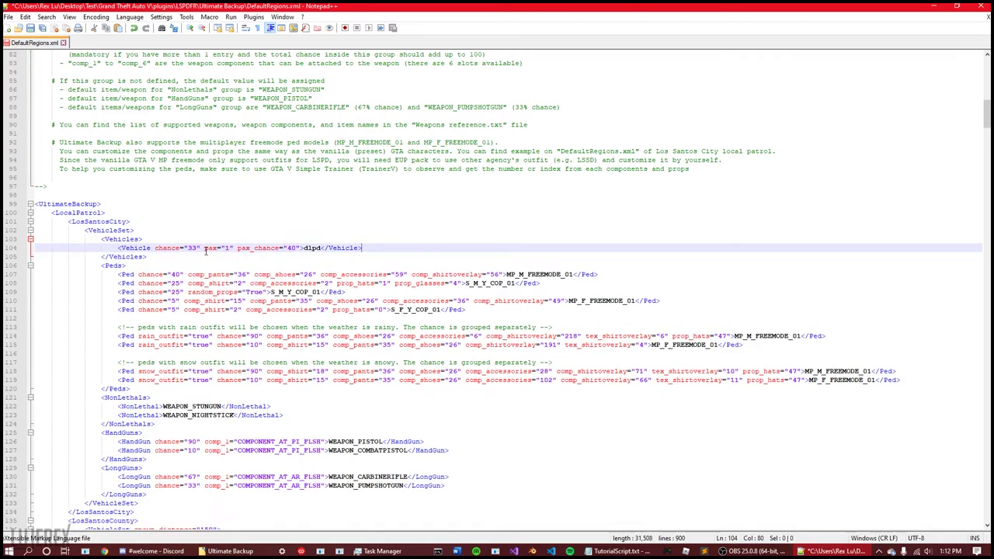
{"action": "left_click_drag", "start_coordinate": [202, 249], "coordinate": [154, 247]}
{"action": "key", "text": "Delete"}
{"action": "key", "text": "Delete"}
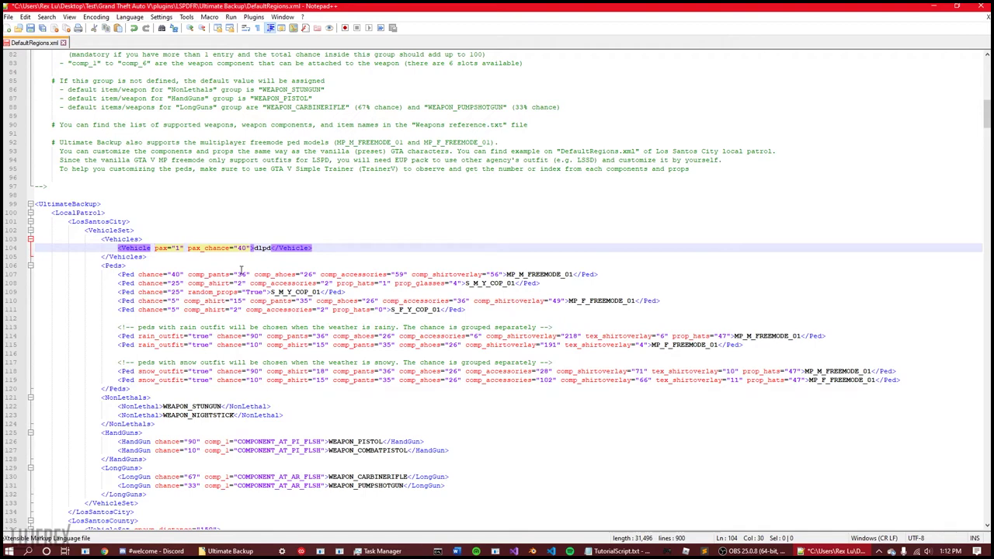
{"action": "key", "text": "ctrl+z"}
Step: Review the Vehicle attribute comments again, placing the cursor at the color attribute description
{"action": "scroll", "coordinate": [171, 202], "scroll_direction": "up", "scroll_amount": 16}
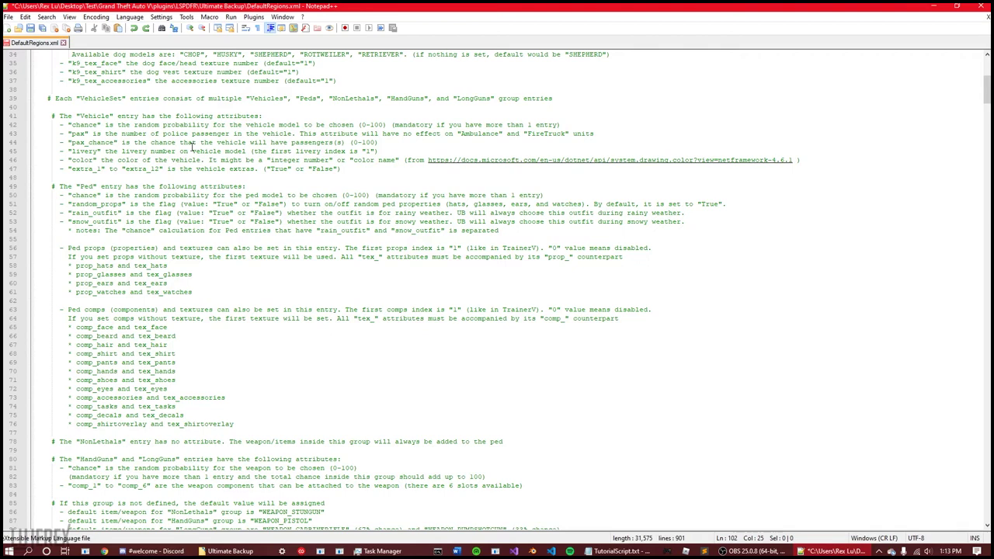
{"action": "left_click", "coordinate": [67, 162]}
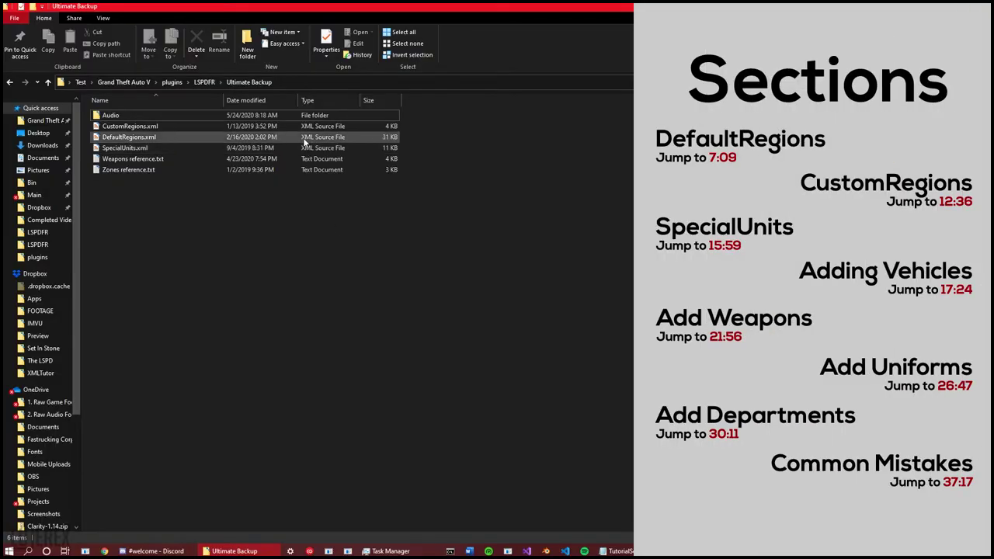
Step: Open DefaultRegions.xml in Notepad++ and locate the LosSantosCounty vehicle set within the LocalSWAT section, highlighting its block
{"action": "right_click", "coordinate": [305, 142]}
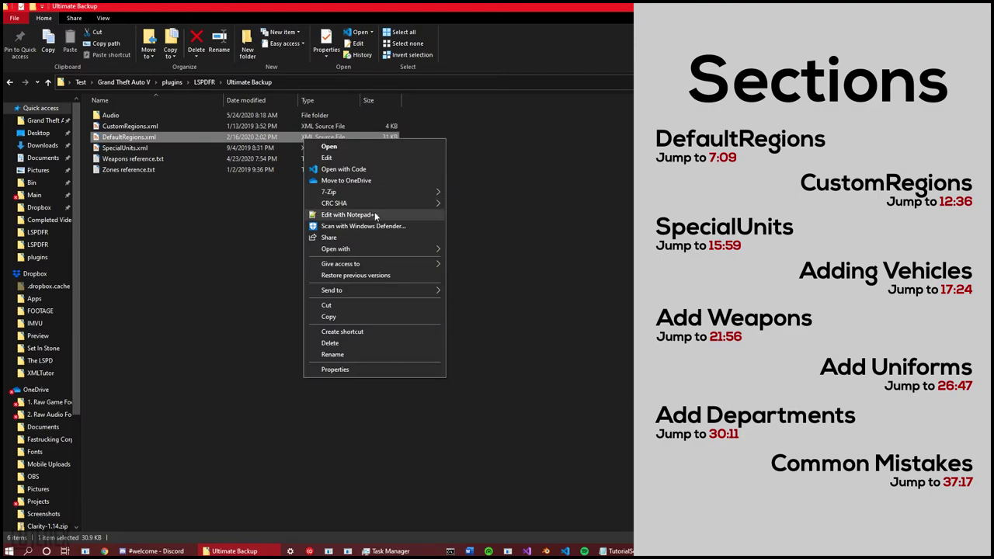
{"action": "left_click", "coordinate": [374, 215]}
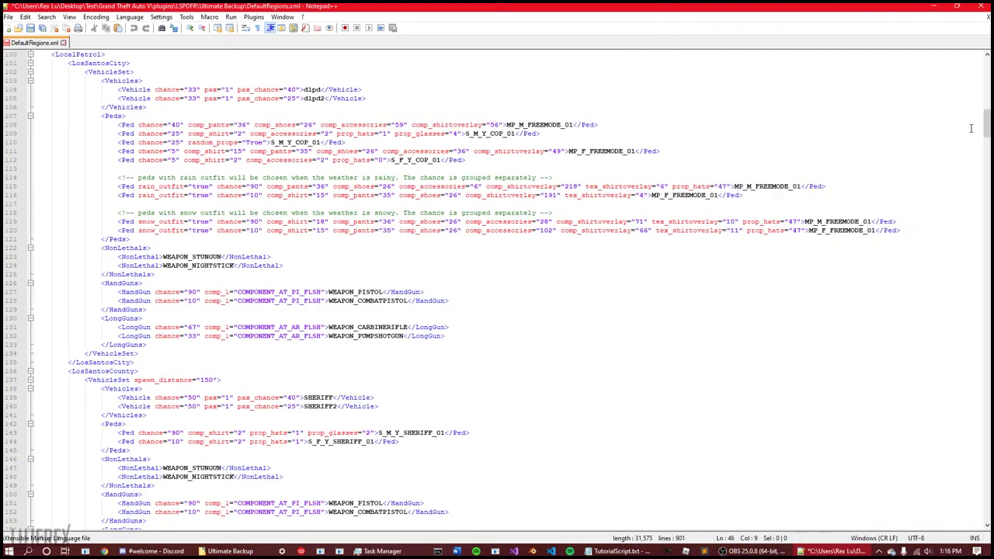
{"action": "left_click_drag", "start_coordinate": [984, 125], "coordinate": [985, 216]}
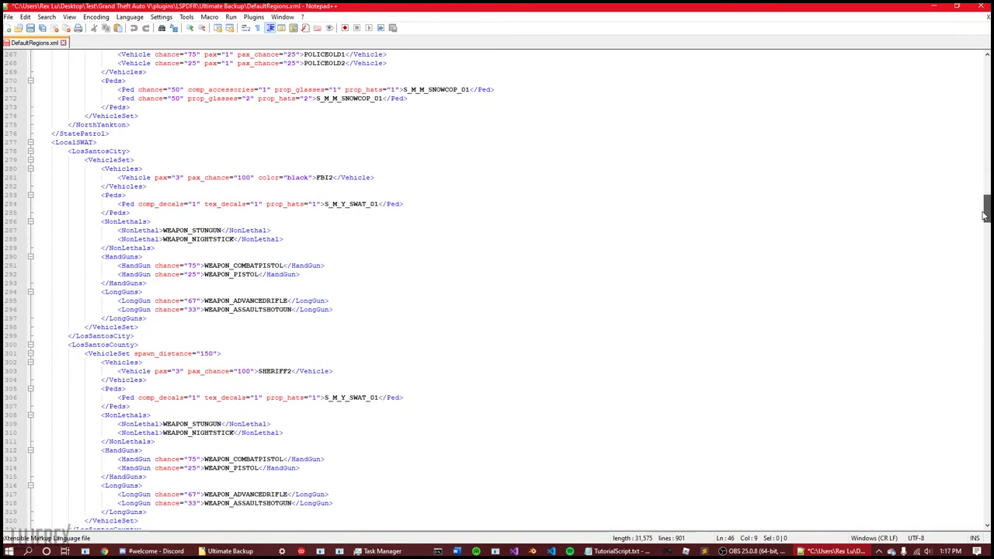
{"action": "left_click_drag", "start_coordinate": [983, 216], "coordinate": [984, 225]}
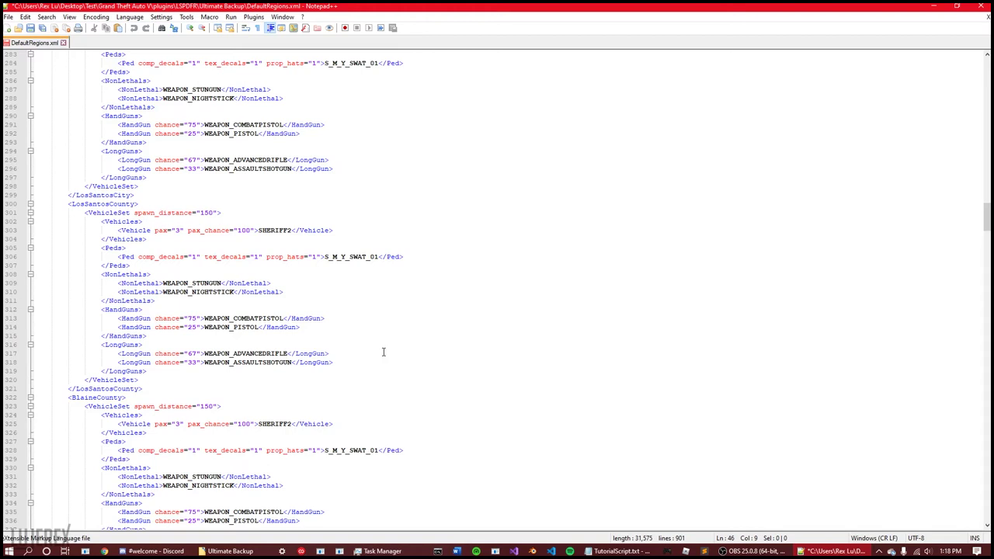
{"action": "scroll", "coordinate": [383, 352], "scroll_direction": "up", "scroll_amount": 1}
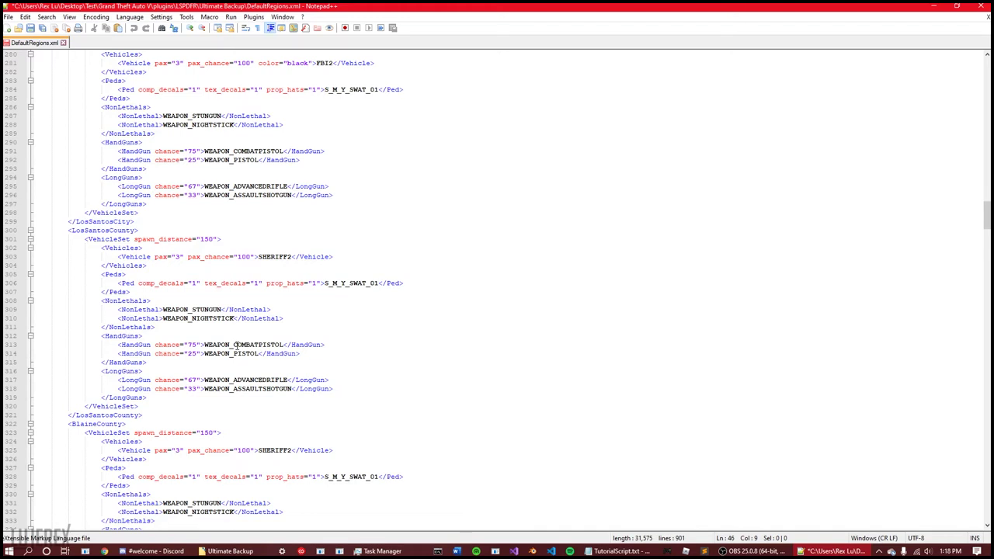
{"action": "left_click_drag", "start_coordinate": [51, 204], "coordinate": [396, 439]}
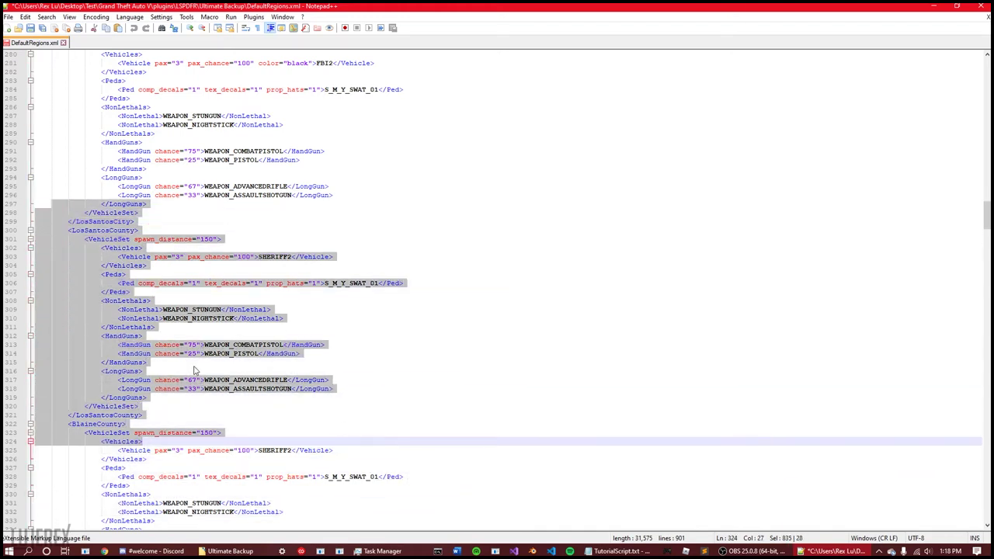
{"action": "left_click", "coordinate": [217, 388]}
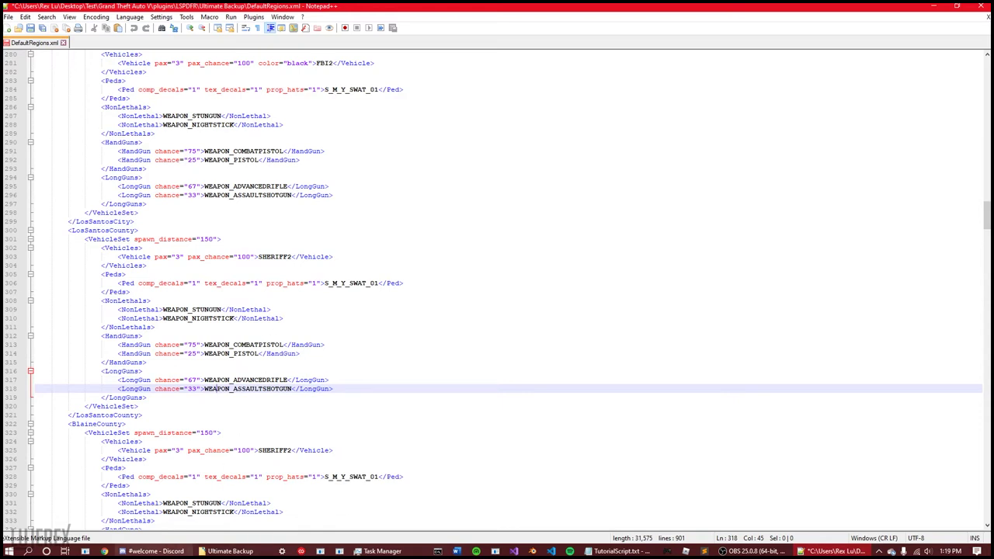
Step: Delete the WEAPON_STUNGUN NonLethal entry and the WEAPON_PISTOL HandGun entry from LocalSWAT's LosSantosCounty set
{"action": "left_click_drag", "start_coordinate": [271, 309], "coordinate": [161, 298]}
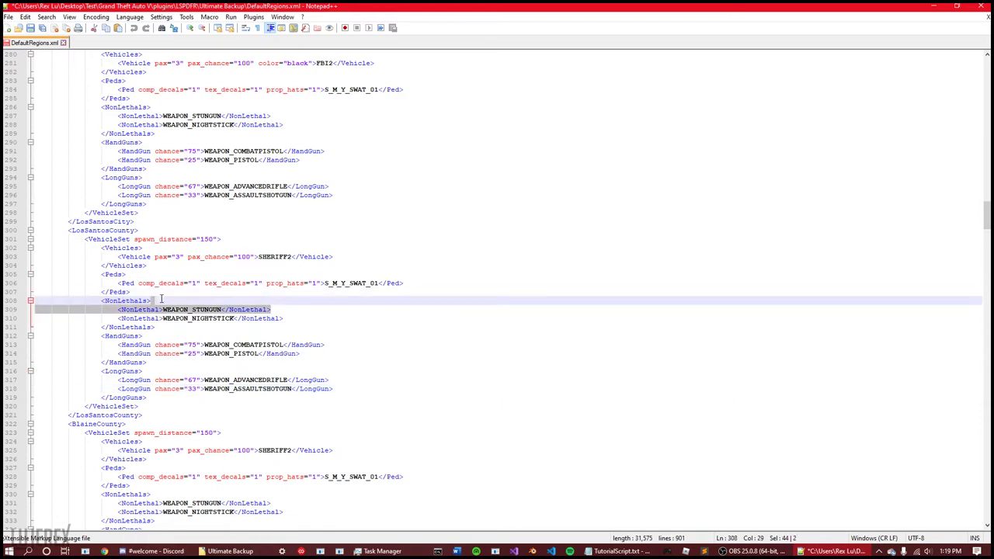
{"action": "key", "text": "Delete"}
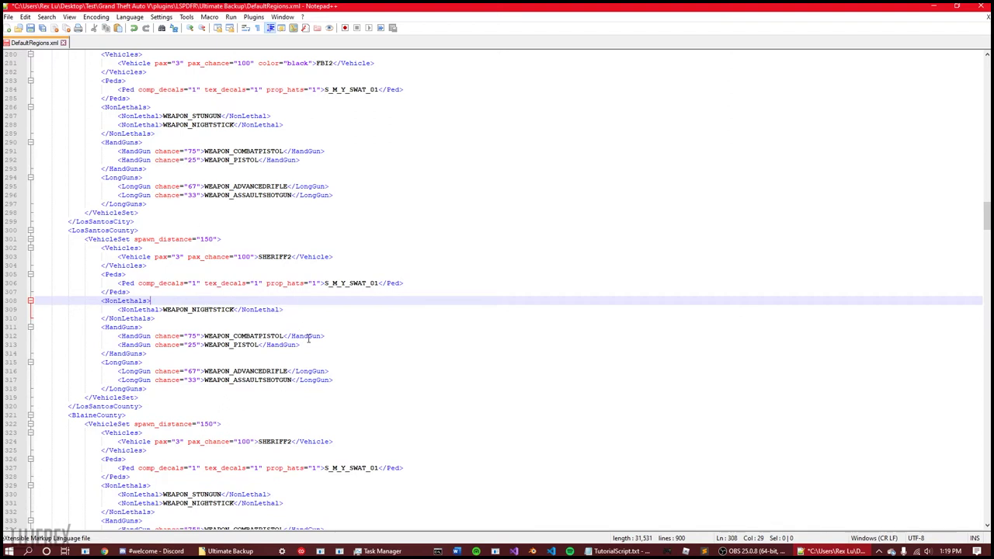
{"action": "left_click_drag", "start_coordinate": [307, 344], "coordinate": [333, 336]}
{"action": "key", "text": "Delete"}
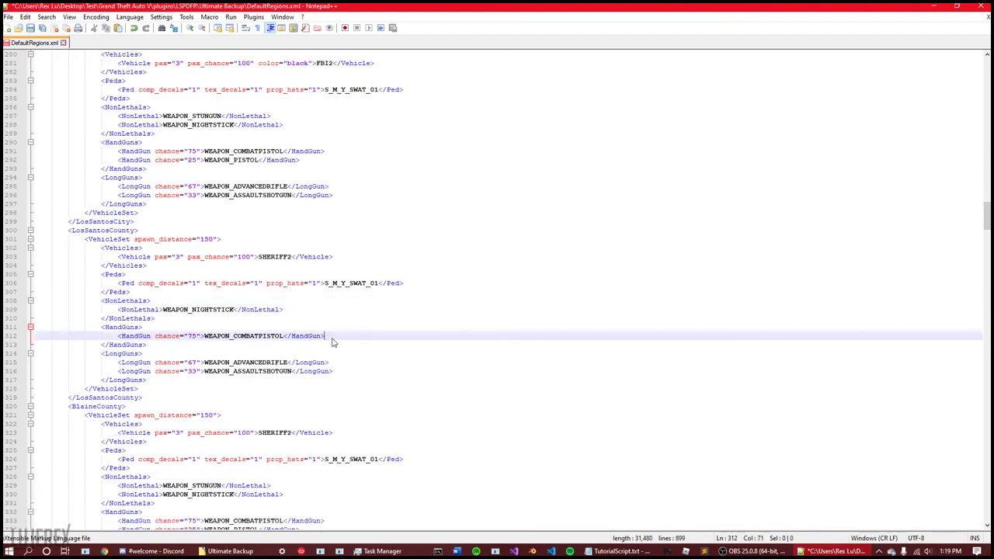
Step: Set the chance of the WEAPON_COMBATPISTOL HandGun entry in LocalSWAT's LosSantosCounty set to 100
{"action": "left_click_drag", "start_coordinate": [187, 335], "coordinate": [189, 339]}
{"action": "type", "text": "100"}
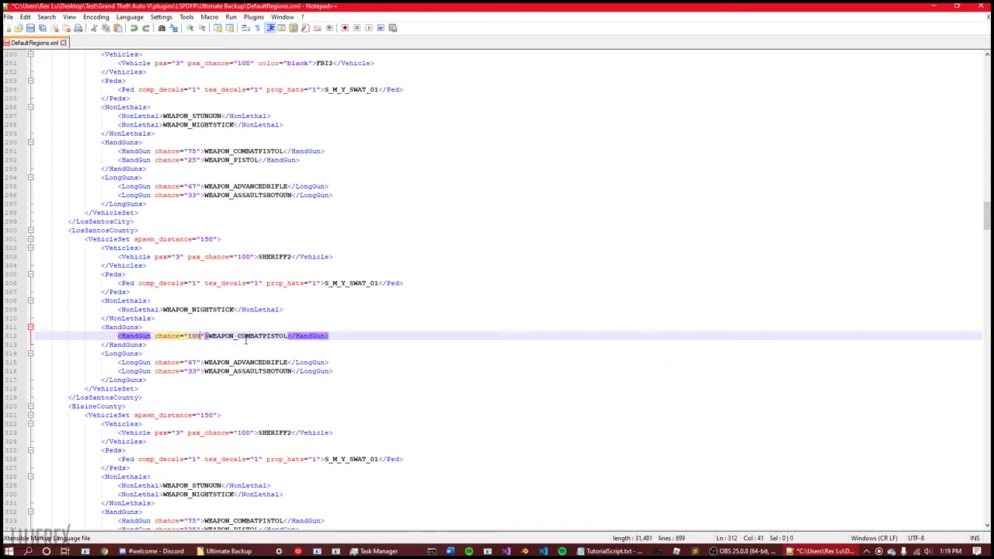
{"action": "left_click", "coordinate": [257, 351]}
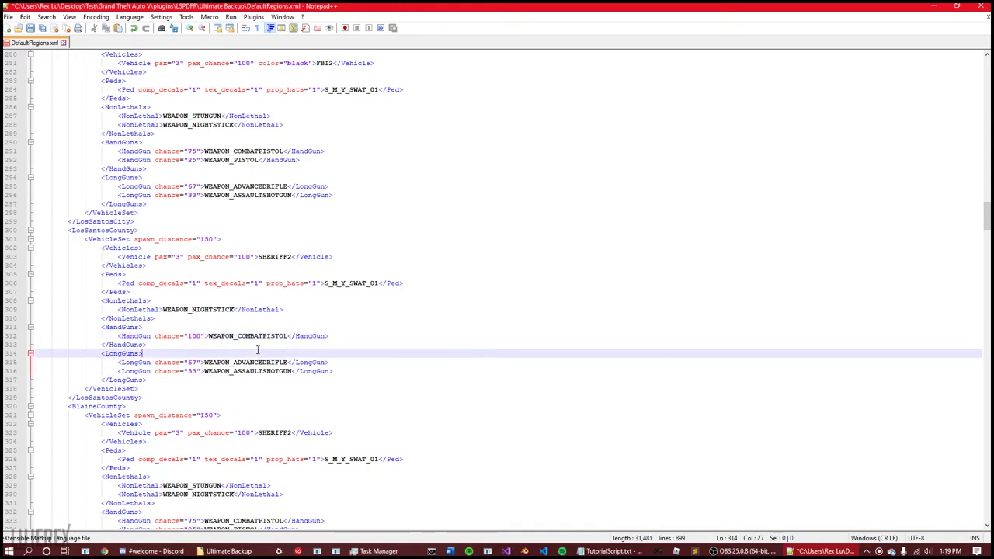
Step: Delete the WEAPON_ASSAULTSHOTGUN LongGun entry from LocalSWAT's LosSantosCounty set
{"action": "left_click", "coordinate": [333, 371]}
{"action": "key", "text": "shift+Up"}
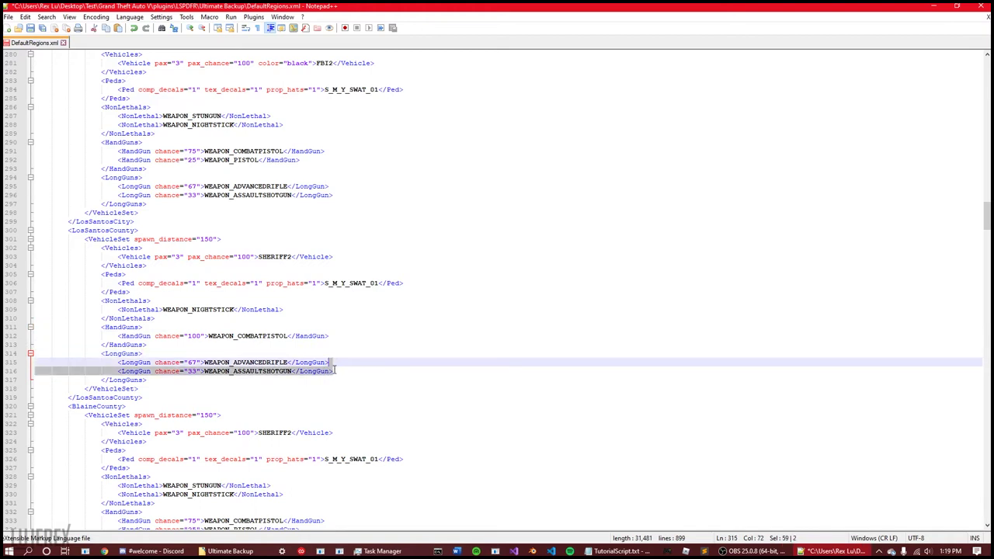
{"action": "key", "text": "Delete"}
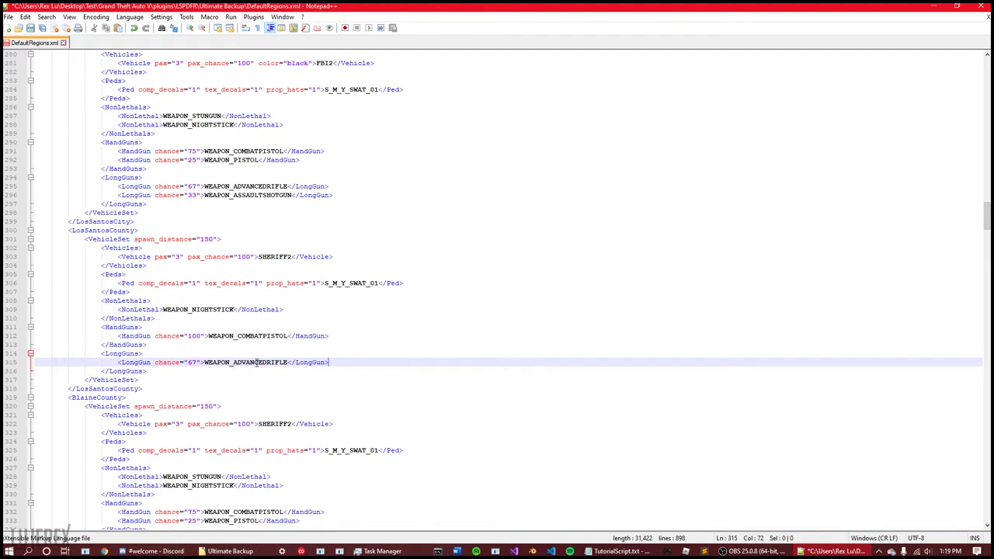
Step: Change the WEAPON_ADVANCEDRIFLE LongGun in LocalSWAT's LosSantosCounty set to WEAPON_CARBINERIFLE
{"action": "left_click_drag", "start_coordinate": [267, 363], "coordinate": [233, 363]}
{"action": "type", "text": "C"}
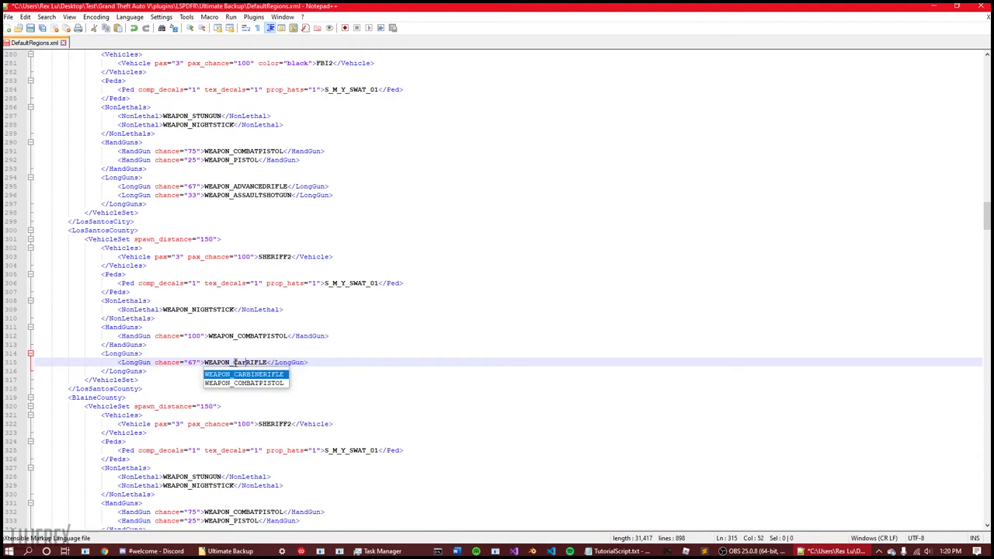
{"action": "key", "text": "Escape"}
{"action": "type", "text": "ARBI"}
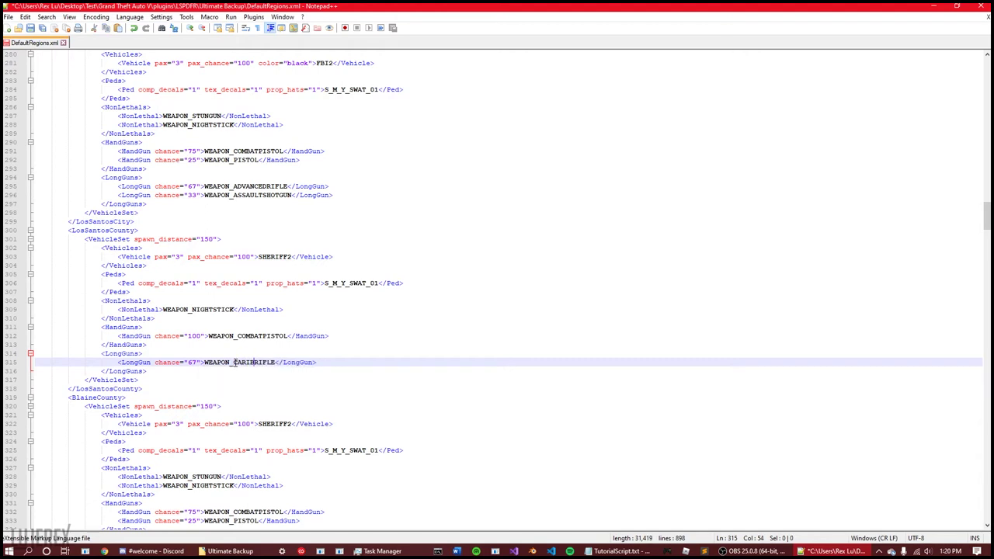
{"action": "type", "text": "NE"}
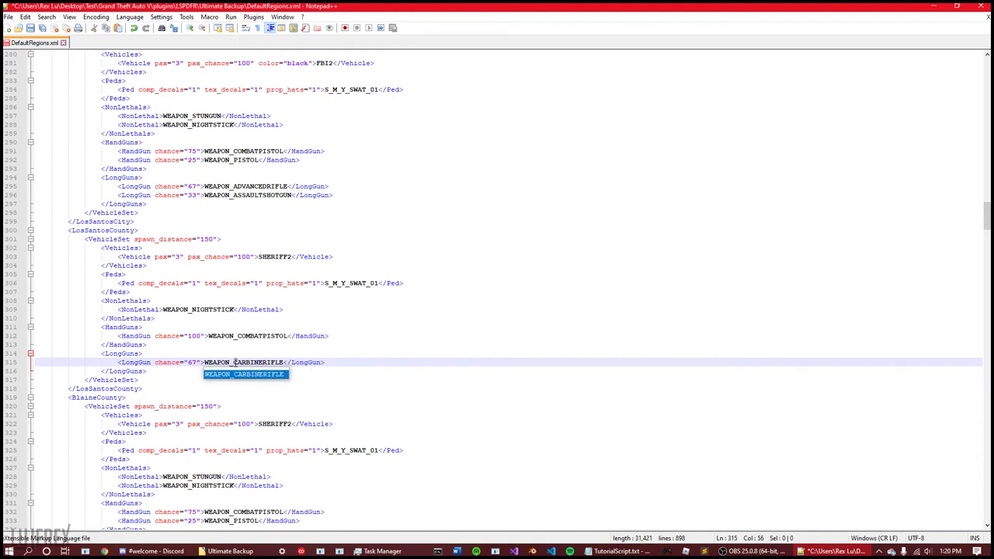
{"action": "left_click", "coordinate": [288, 364]}
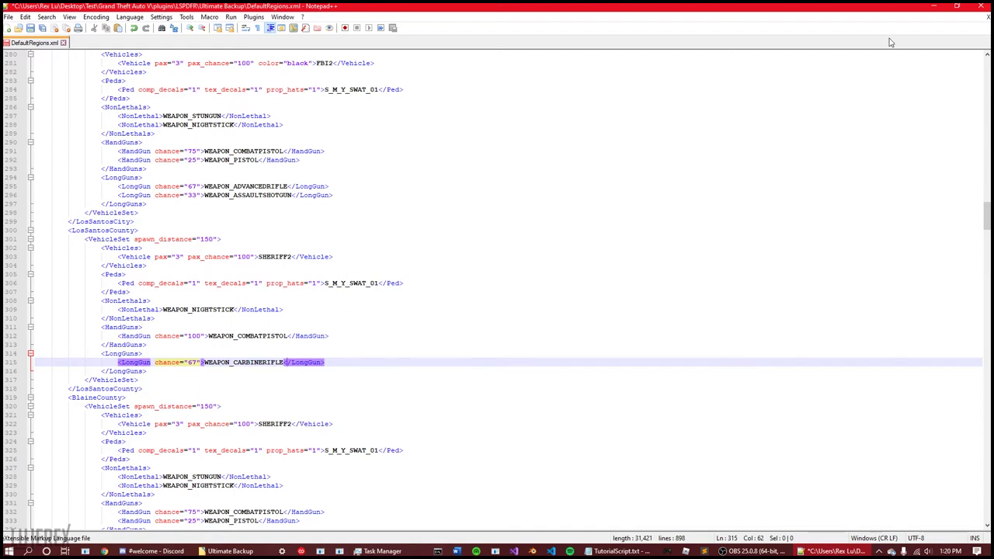
Step: Open Weapons reference.txt from the Ultimate Backup folder in Notepad and maximize its window
{"action": "left_click", "coordinate": [934, 7]}
{"action": "left_click", "coordinate": [233, 161]}
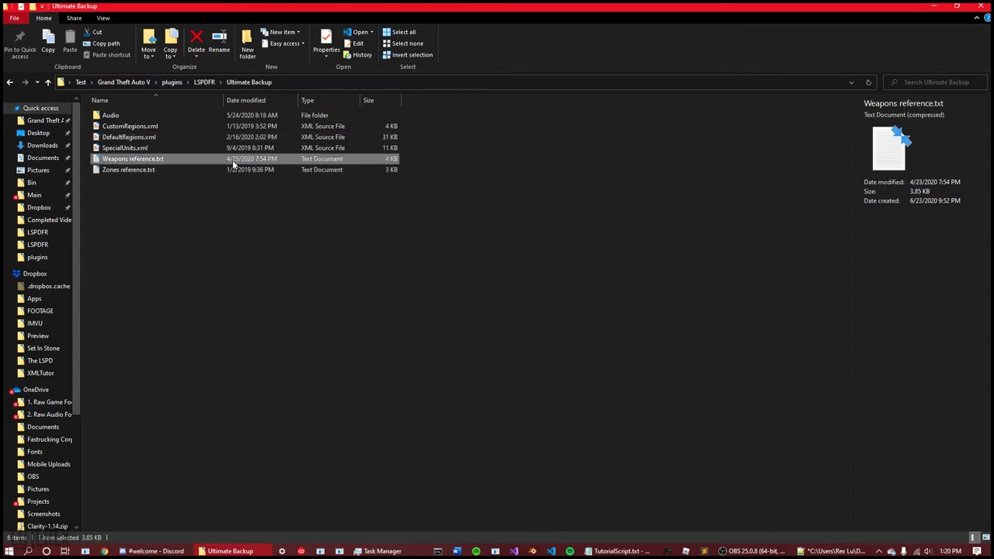
{"action": "right_click", "coordinate": [233, 163]}
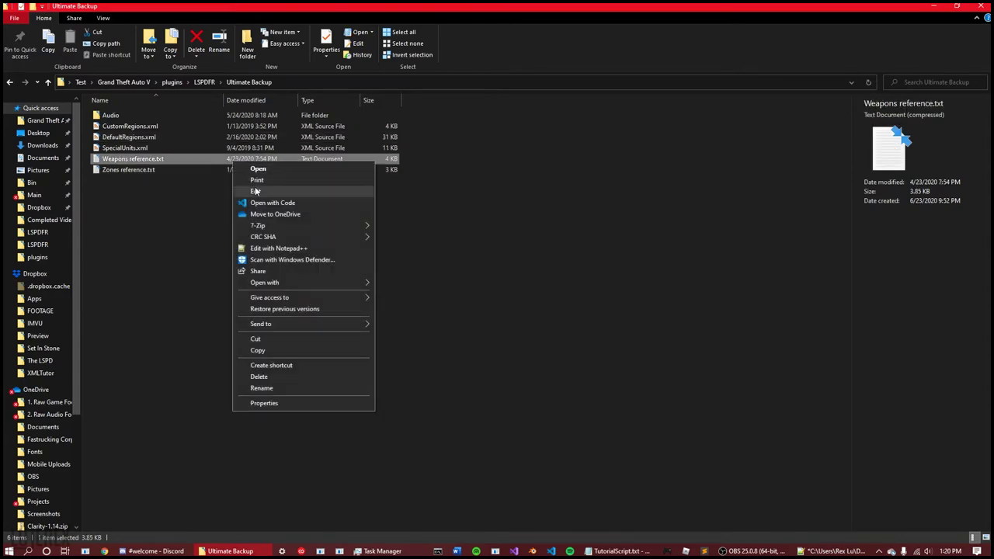
{"action": "left_click", "coordinate": [255, 191]}
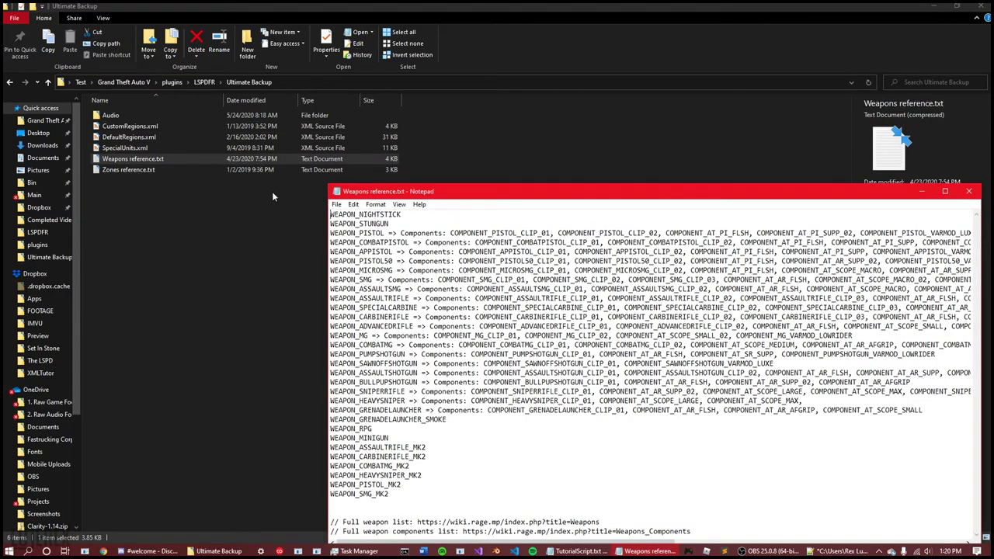
{"action": "double_click", "coordinate": [498, 191]}
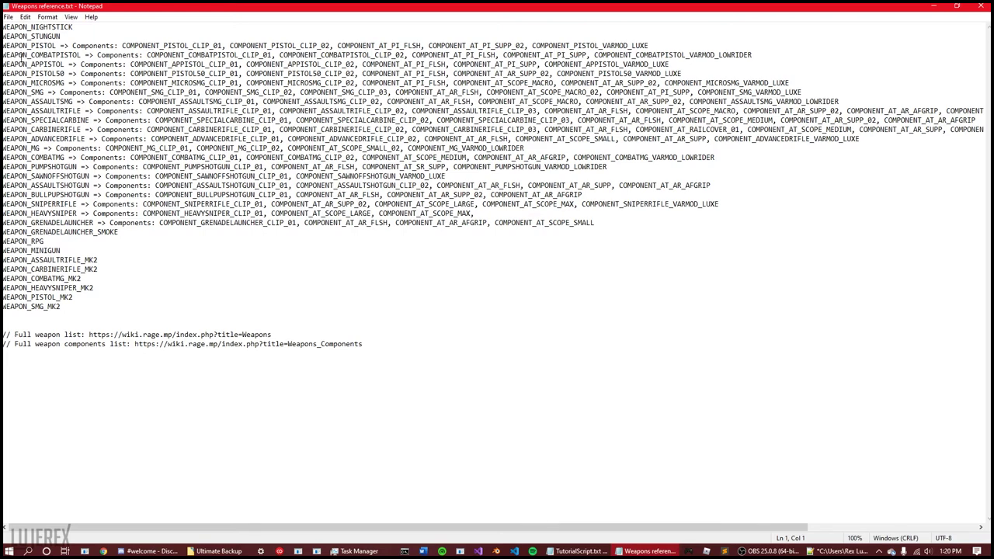
Step: Find the WEAPON_CARBINERIFLE line in the weapons reference and copy its COMPONENT_AT_AR_FLSH component name
{"action": "left_click", "coordinate": [79, 55]}
{"action": "left_click_drag", "start_coordinate": [82, 129], "coordinate": [31, 129]}
{"action": "left_click", "coordinate": [44, 129]}
{"action": "left_click_drag", "start_coordinate": [545, 128], "coordinate": [629, 132]}
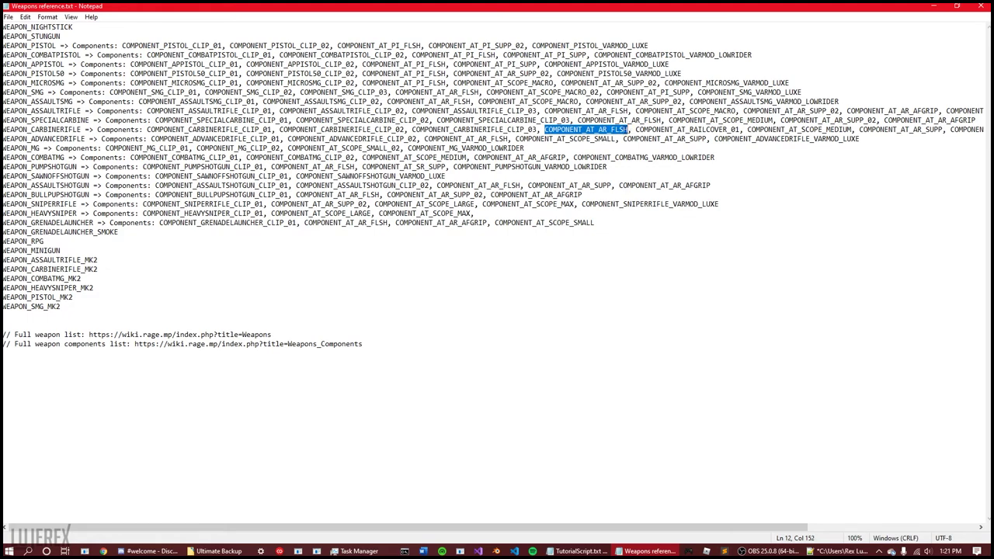
{"action": "right_click", "coordinate": [621, 126]}
{"action": "left_click", "coordinate": [647, 159]}
Step: Back in DefaultRegions.xml in Notepad++, add the attribute comp_1="COMPONENT_AT_AR_FLSH" to the WEAPON_CARBINERIFLE LongGun entry of LocalSWAT's LosSantosCounty set
{"action": "left_click", "coordinate": [838, 551]}
{"action": "left_click", "coordinate": [203, 361]}
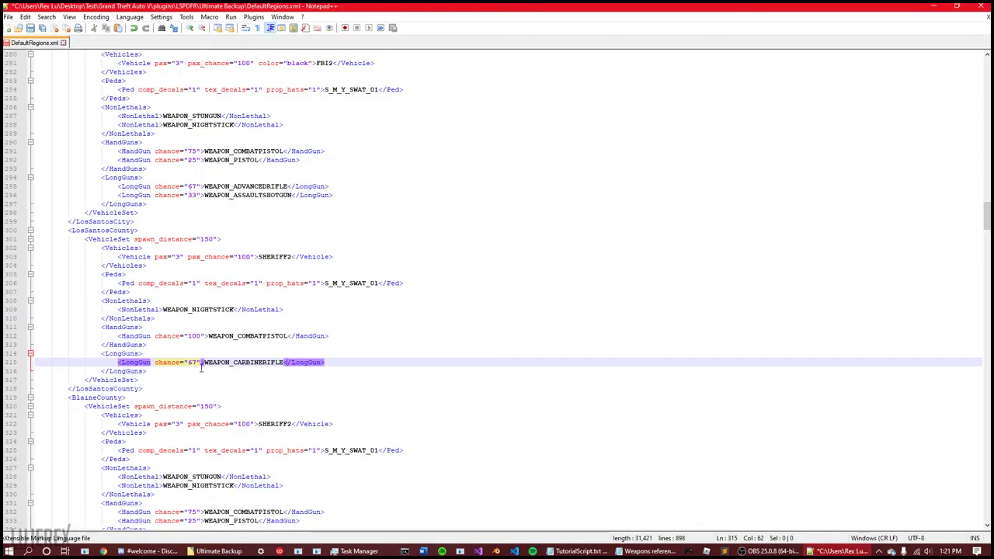
{"action": "scroll", "coordinate": [203, 361], "scroll_direction": "down", "scroll_amount": 2}
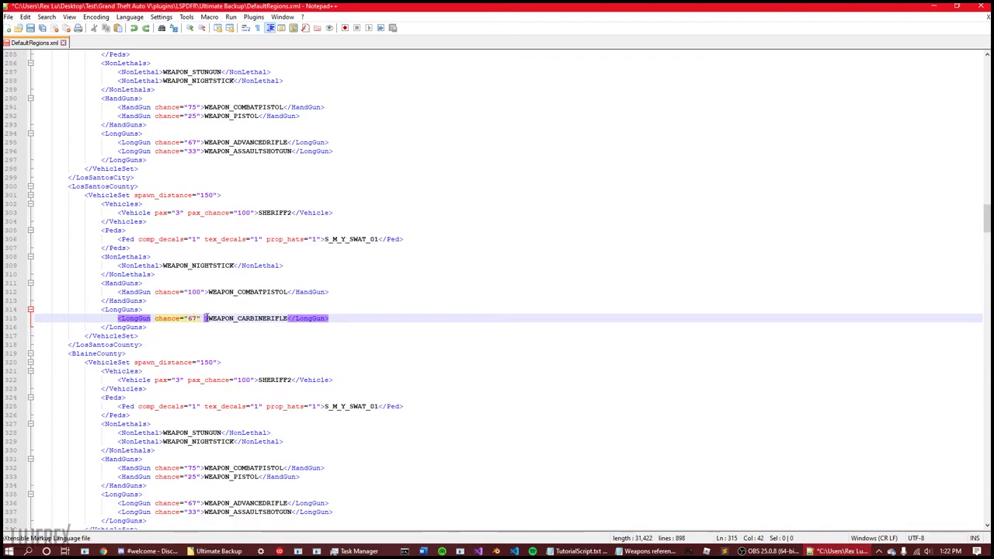
{"action": "type", "text": "comp"}
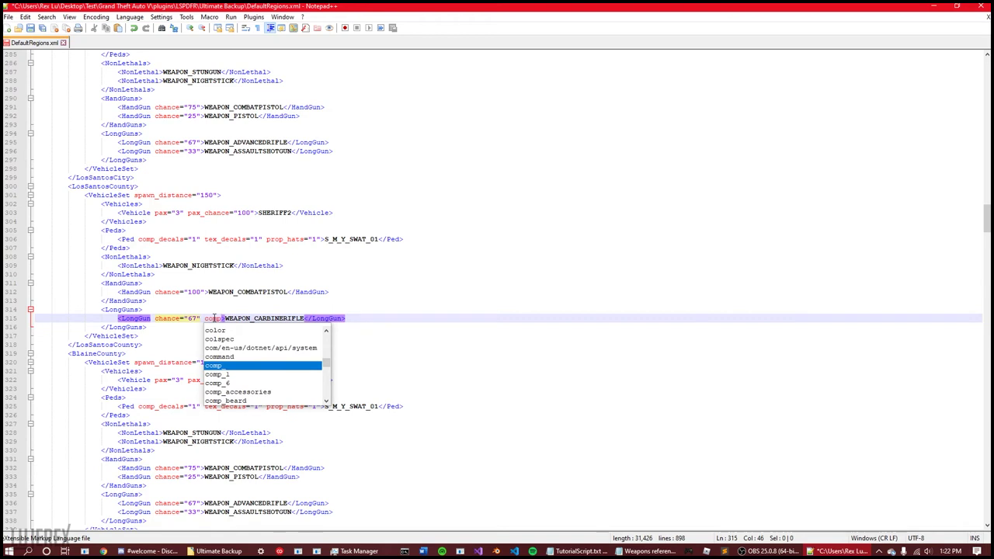
{"action": "type", "text": "_"}
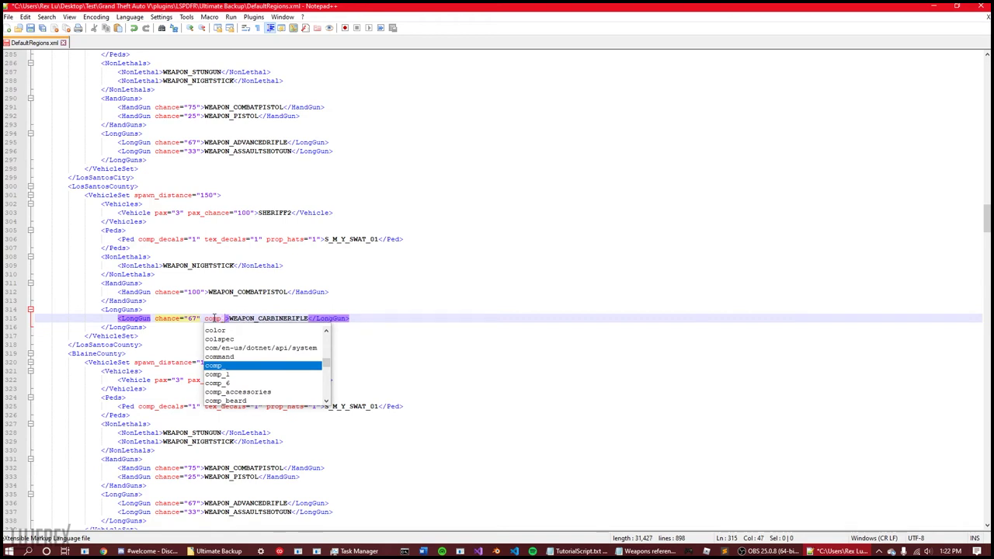
{"action": "type", "text": "1"}
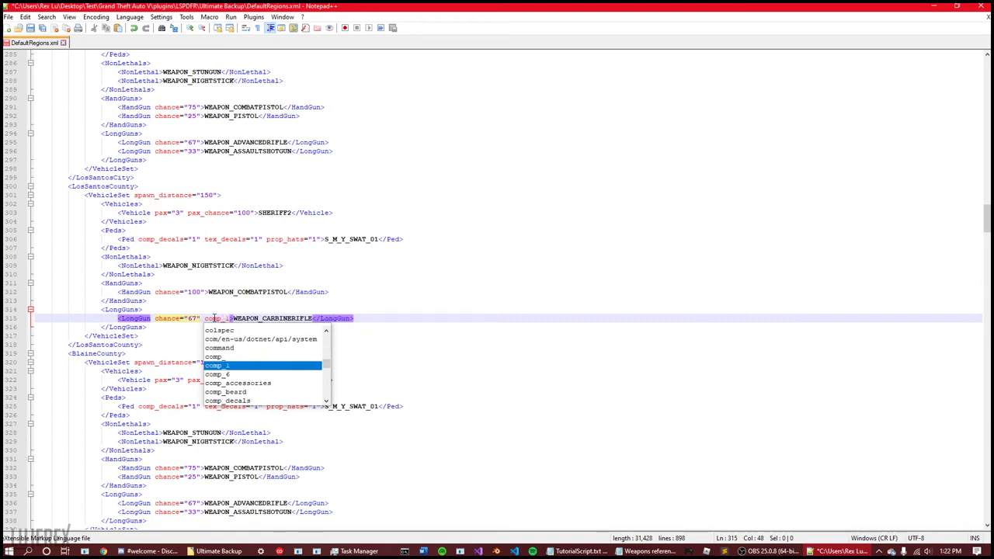
{"action": "type", "text": "=\""}
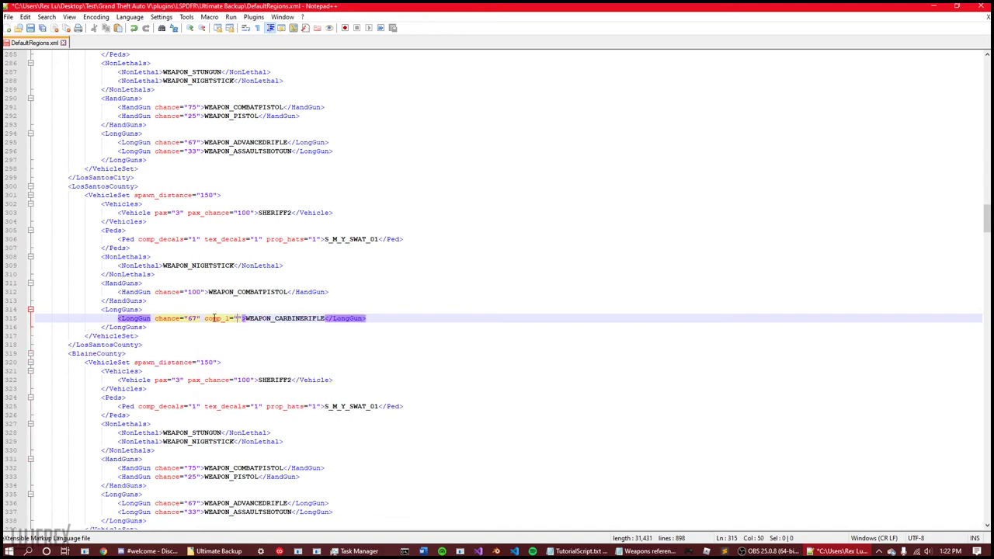
{"action": "key", "text": "ctrl+v"}
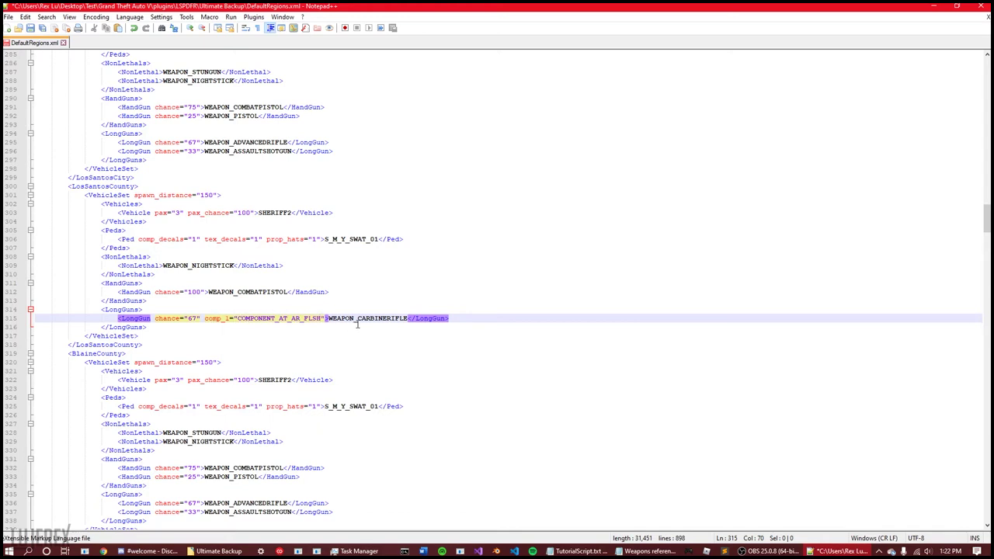
Step: Examine the regular, rain-outfit and snow-outfit Ped entries of LocalPatrol's LosSantosCity set, including their chance, component and prop attributes
{"action": "left_click", "coordinate": [539, 336]}
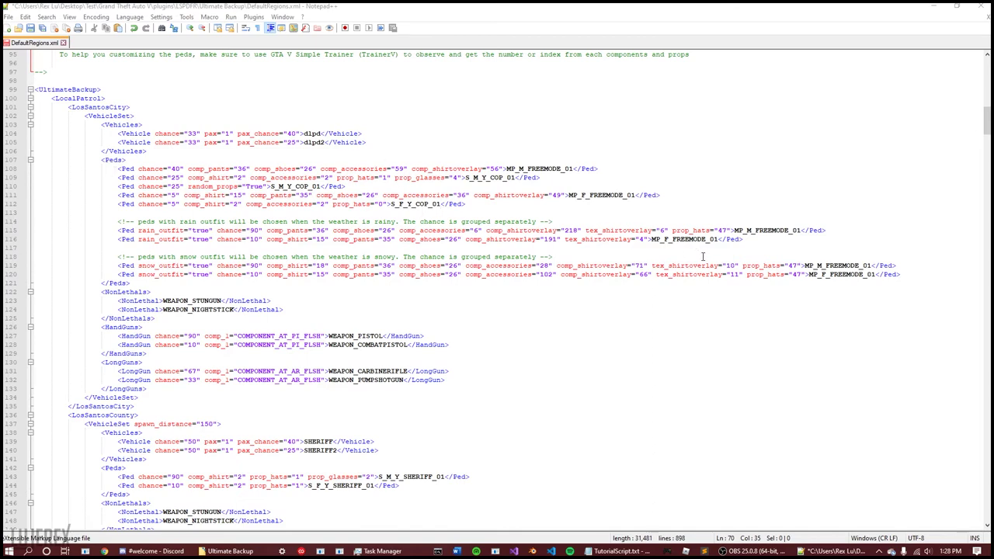
{"action": "left_click_drag", "start_coordinate": [116, 168], "coordinate": [913, 275]}
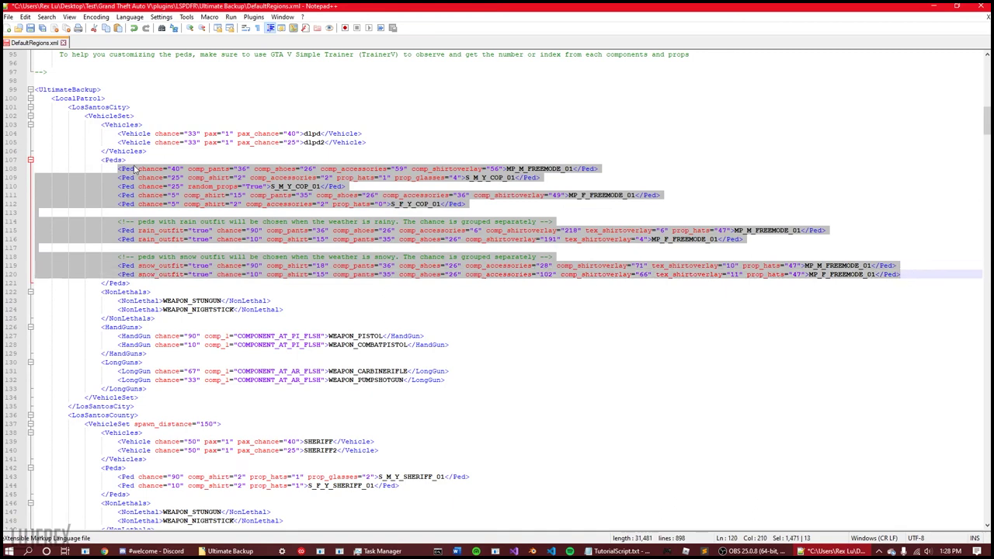
{"action": "left_click", "coordinate": [177, 178]}
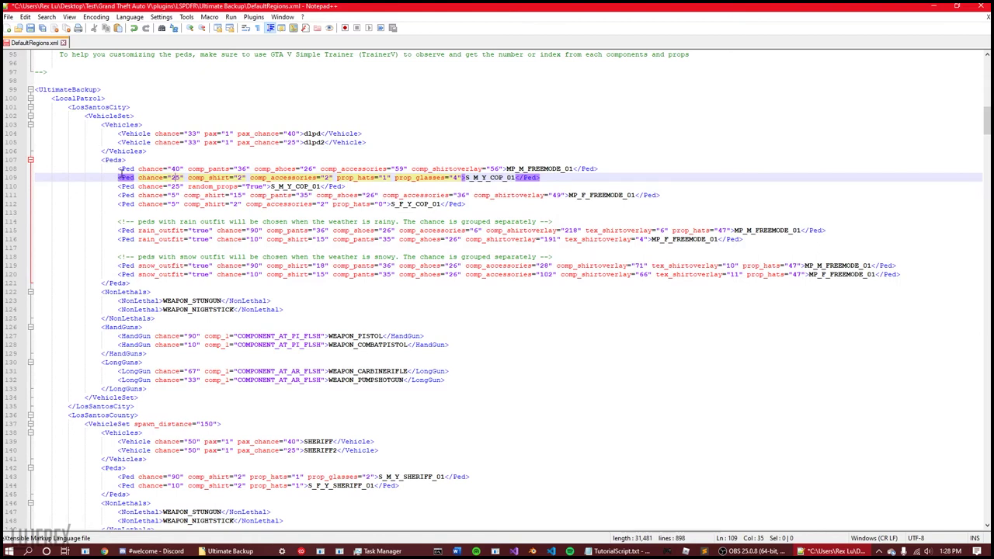
{"action": "left_click_drag", "start_coordinate": [119, 171], "coordinate": [626, 204]}
{"action": "left_click", "coordinate": [204, 227]}
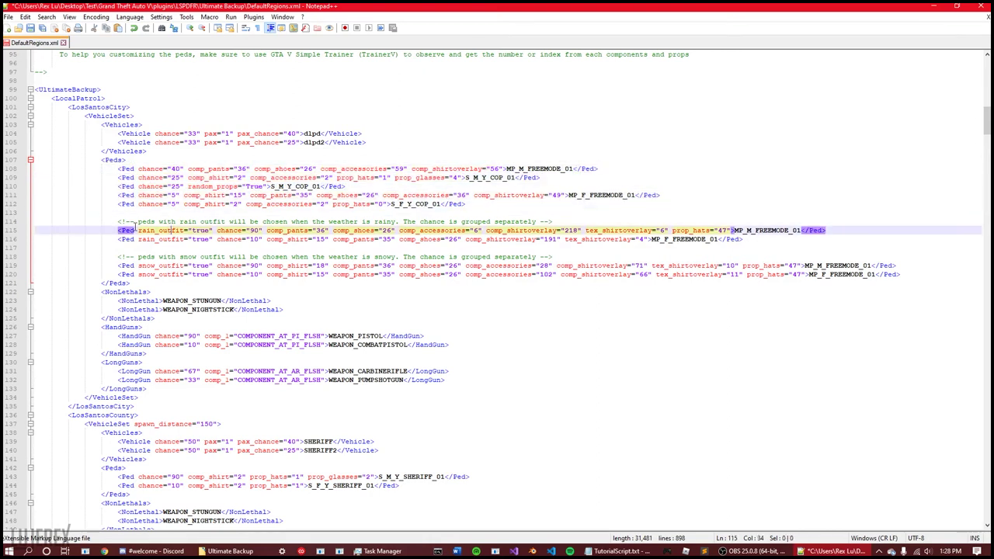
{"action": "left_click_drag", "start_coordinate": [119, 222], "coordinate": [802, 239]}
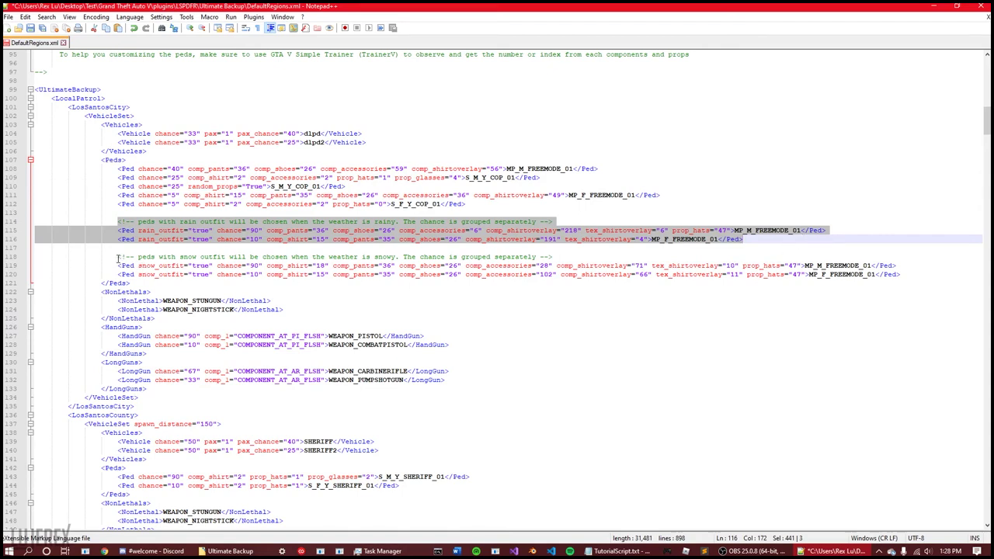
{"action": "left_click_drag", "start_coordinate": [119, 257], "coordinate": [913, 274]}
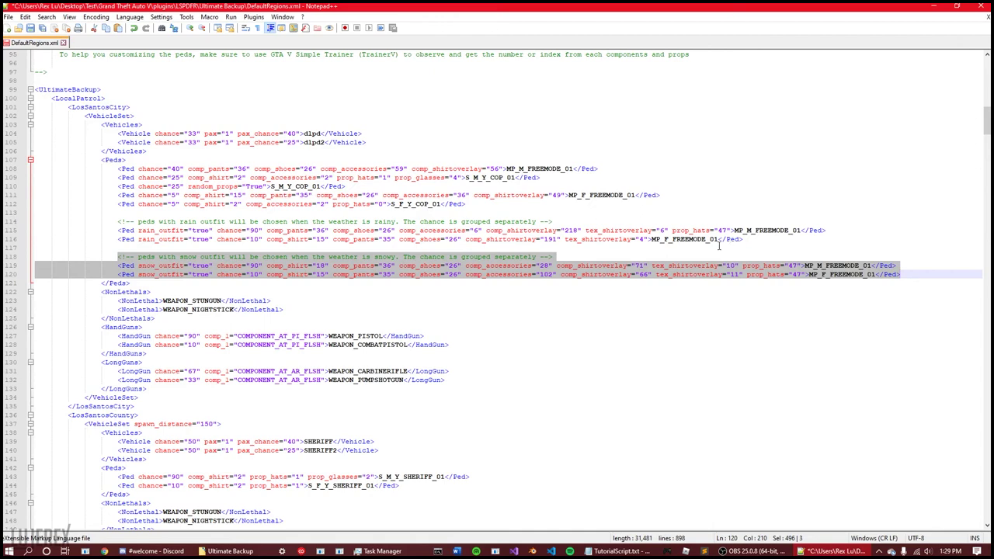
{"action": "left_click", "coordinate": [543, 204]}
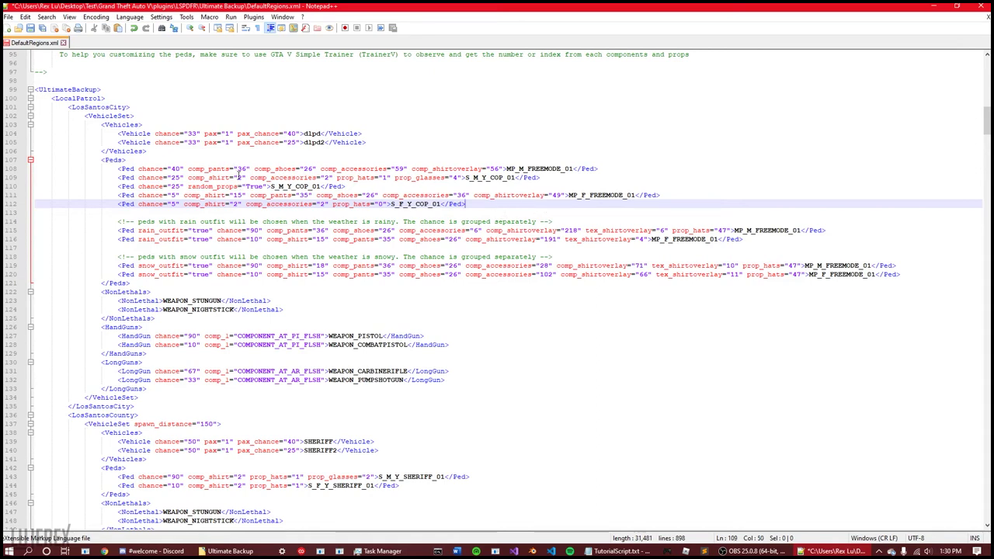
{"action": "left_click", "coordinate": [238, 177]}
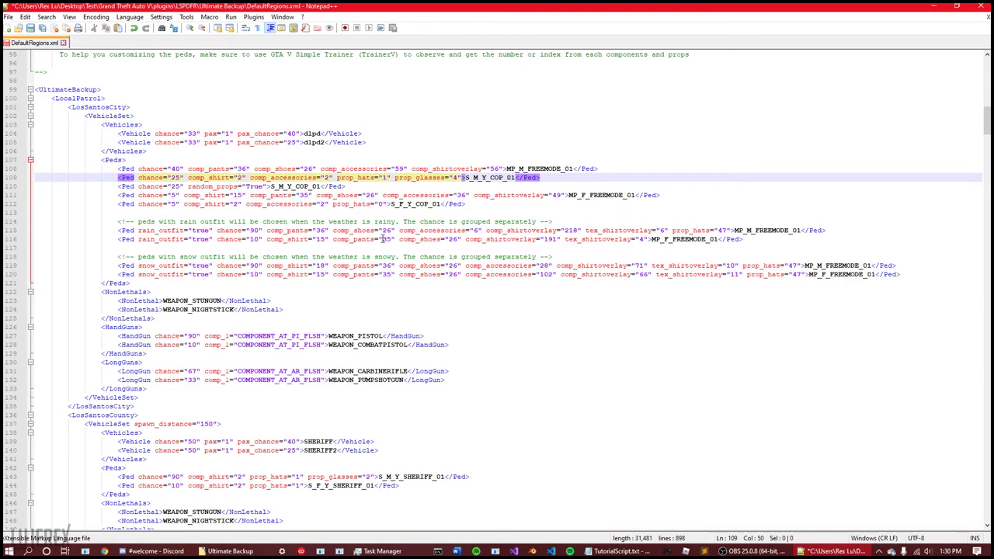
{"action": "scroll", "coordinate": [382, 239], "scroll_direction": "up", "scroll_amount": 1}
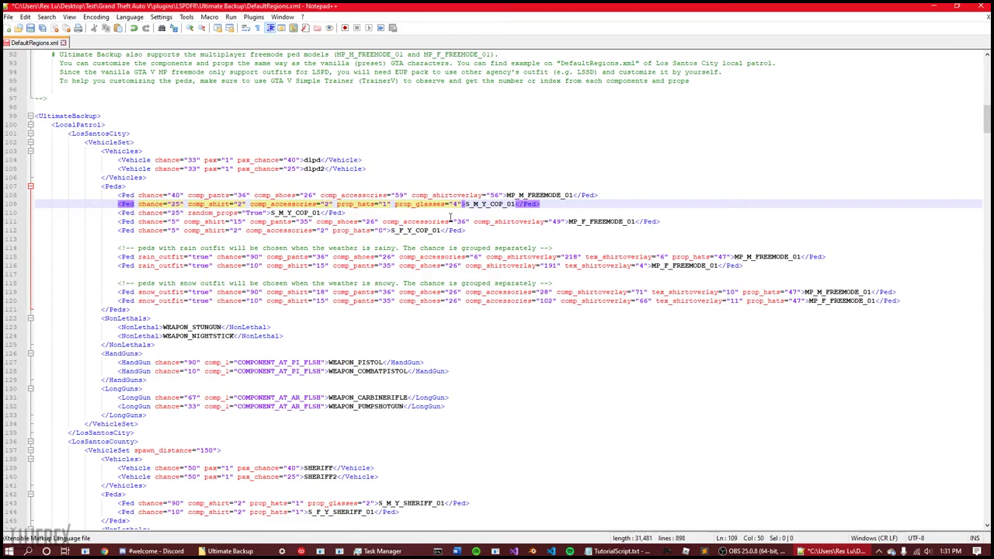
Step: Switch to the Ultimate Backup folder in File Explorer and open Zones reference.txt in Notepad++
{"action": "key", "text": "alt+Tab"}
{"action": "left_click", "coordinate": [544, 226]}
{"action": "left_click", "coordinate": [383, 115]}
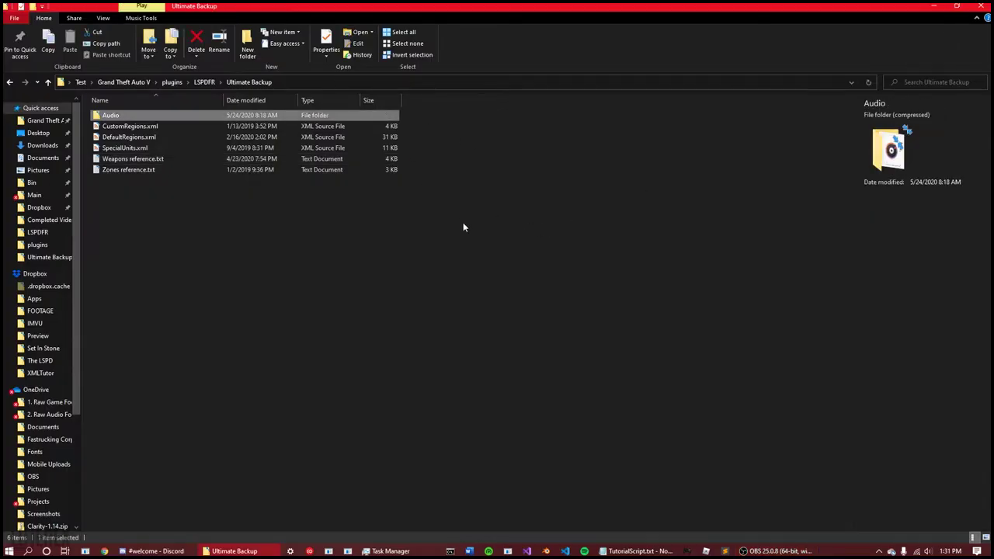
{"action": "left_click", "coordinate": [466, 226]}
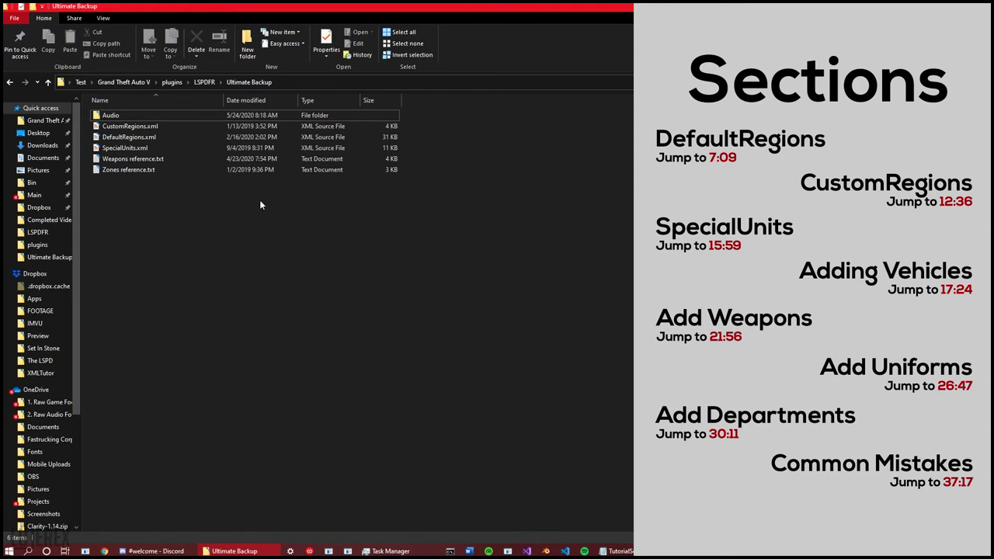
{"action": "right_click", "coordinate": [206, 166]}
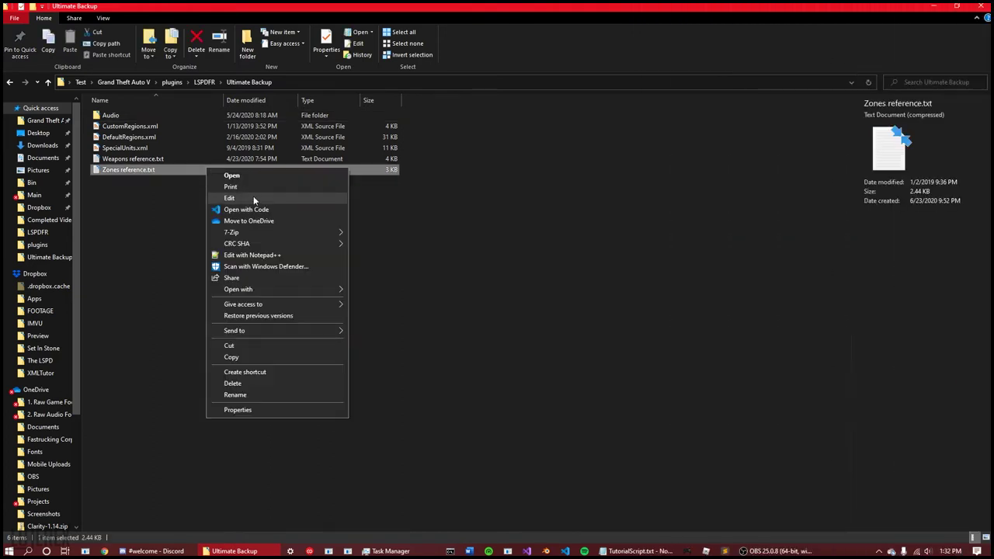
{"action": "left_click", "coordinate": [259, 254]}
{"action": "left_click", "coordinate": [817, 545]}
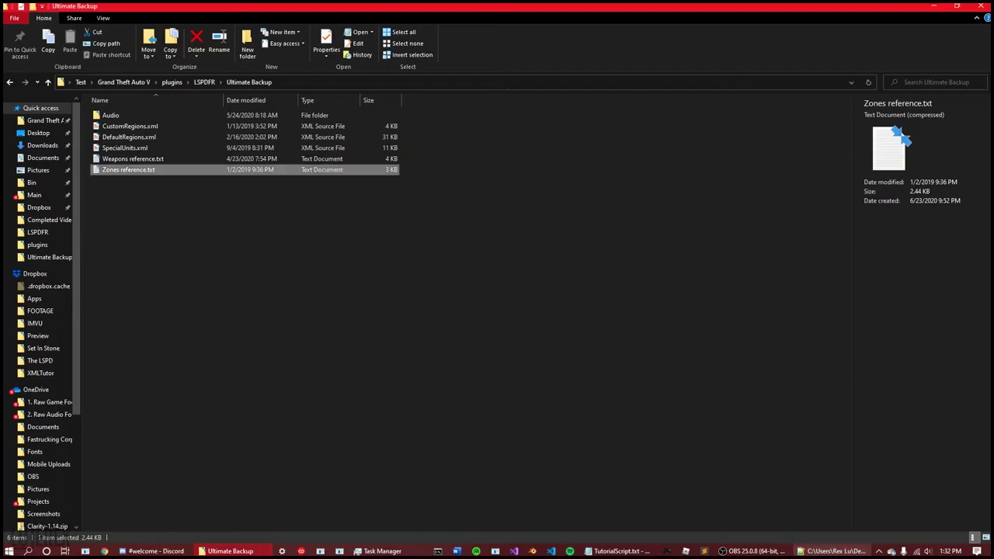
Step: Open Weapons reference.txt from the Ultimate Backup folder in Notepad++
{"action": "right_click", "coordinate": [361, 153]}
{"action": "mouse_move", "coordinate": [452, 278]}
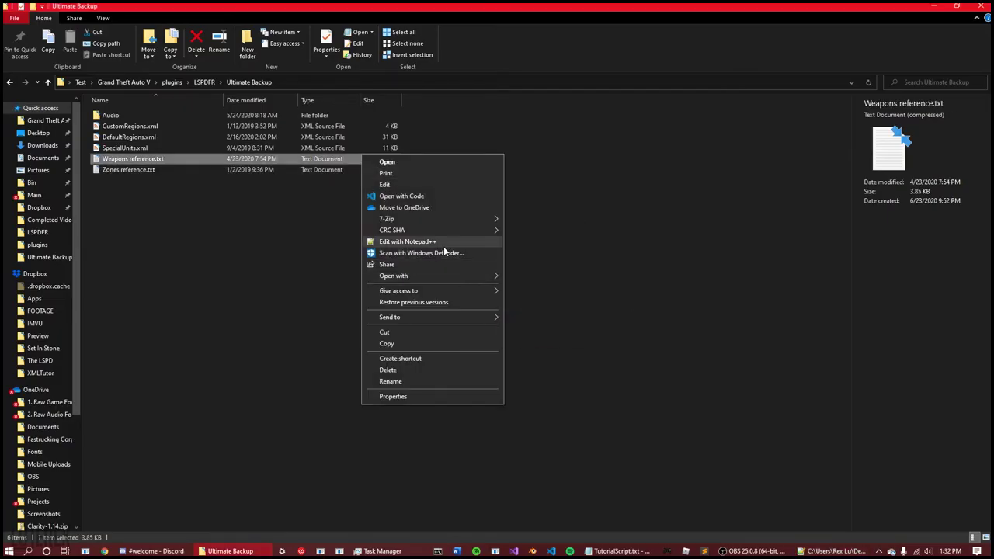
{"action": "left_click", "coordinate": [443, 244]}
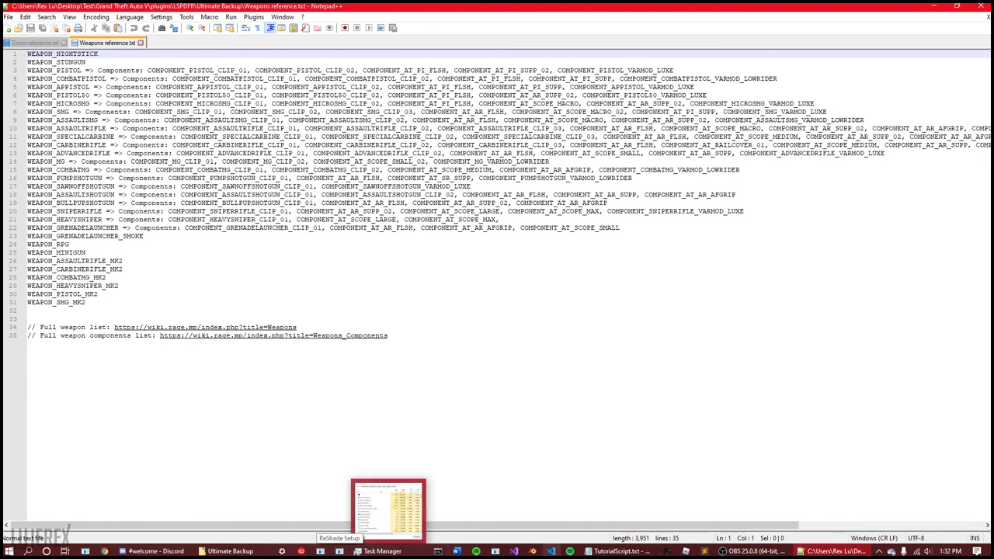
{"action": "mouse_move", "coordinate": [617, 551]}
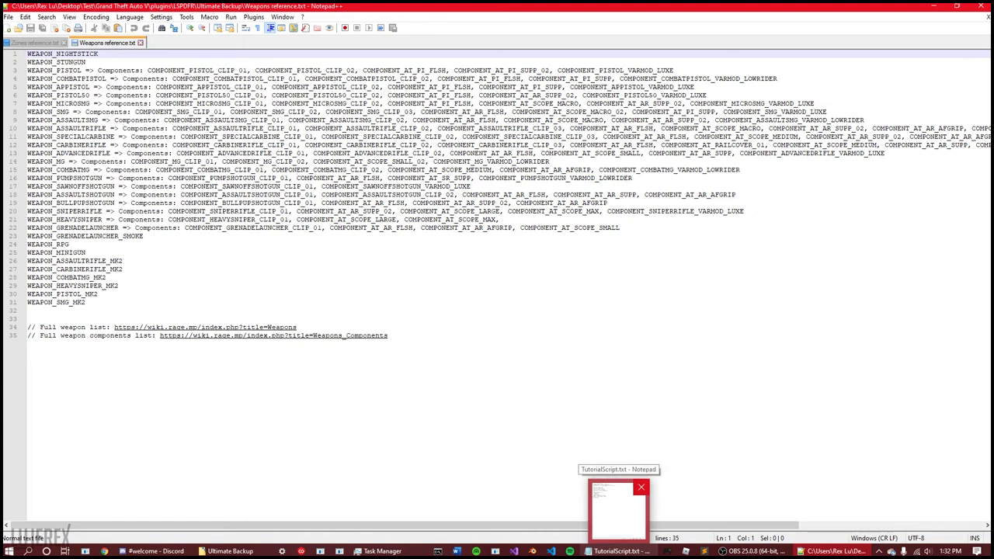
Step: From the Ultimate Backup folder in File Explorer, open CustomRegions.xml in Notepad++ and place it ahead of the two reference files
{"action": "key", "text": "alt+Tab"}
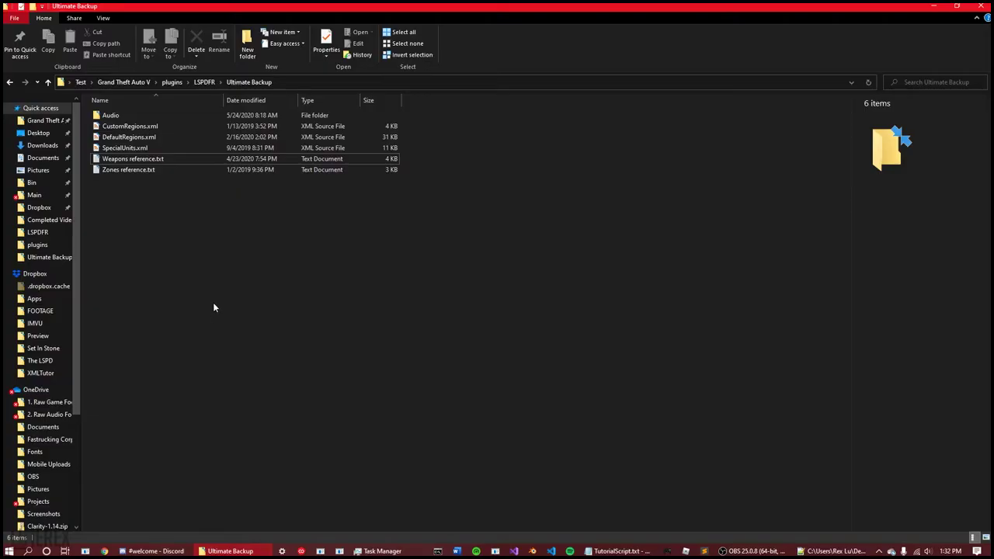
{"action": "right_click", "coordinate": [142, 128]}
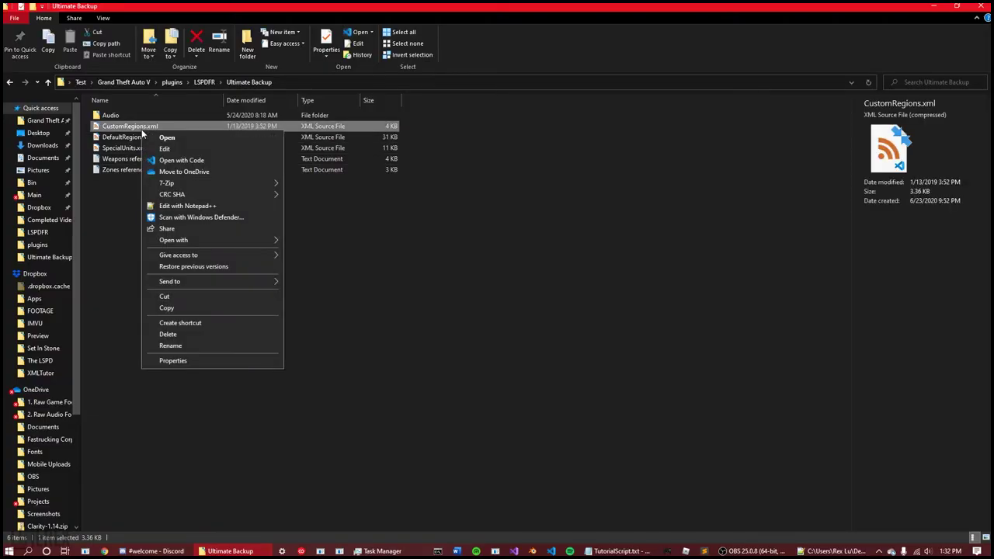
{"action": "left_click", "coordinate": [101, 199]}
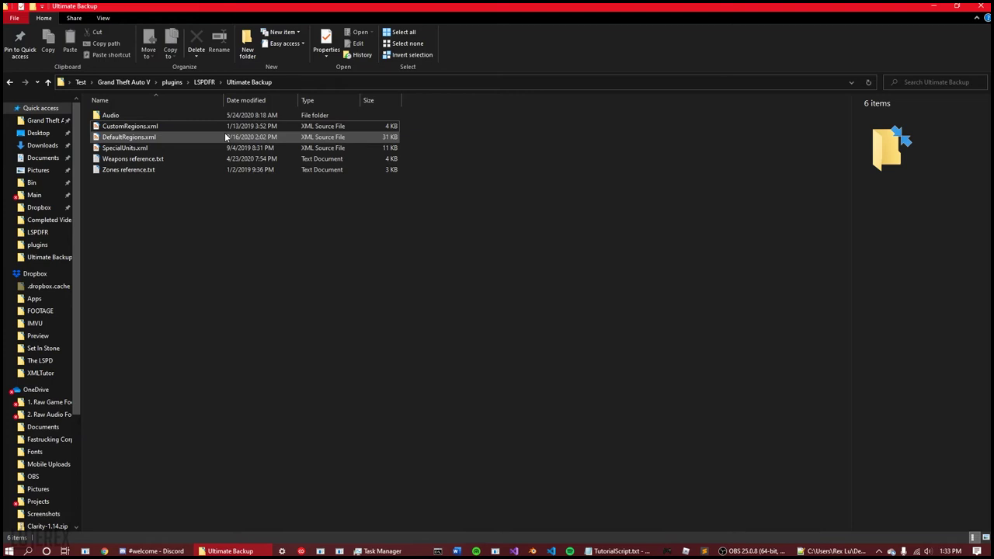
{"action": "right_click", "coordinate": [214, 128]}
{"action": "left_click", "coordinate": [160, 126]}
{"action": "left_click", "coordinate": [160, 125]}
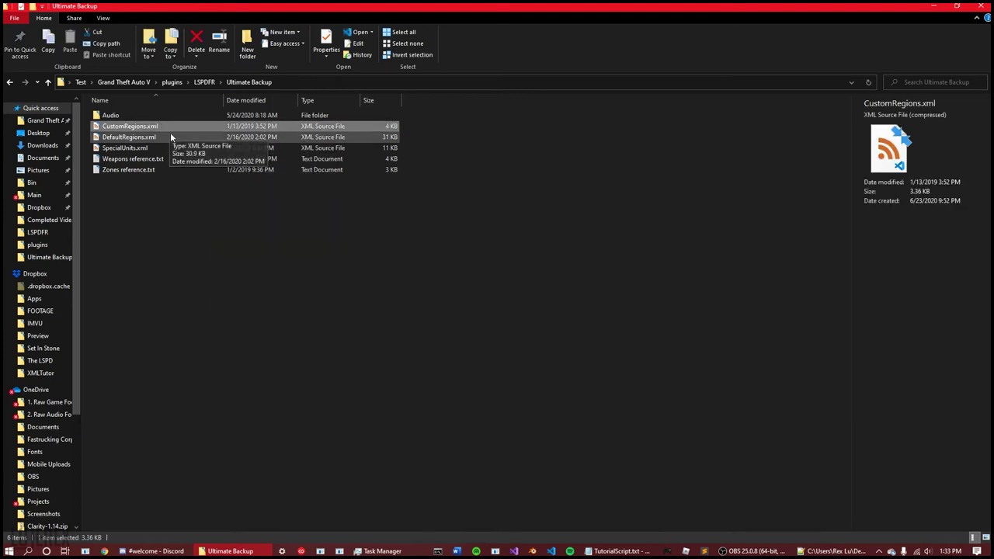
{"action": "right_click", "coordinate": [170, 126]}
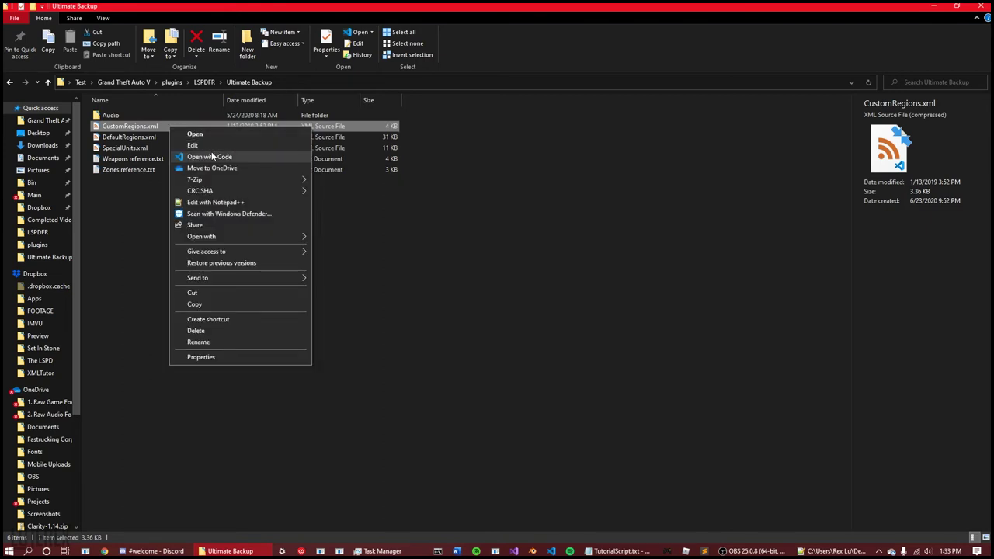
{"action": "left_click", "coordinate": [224, 202]}
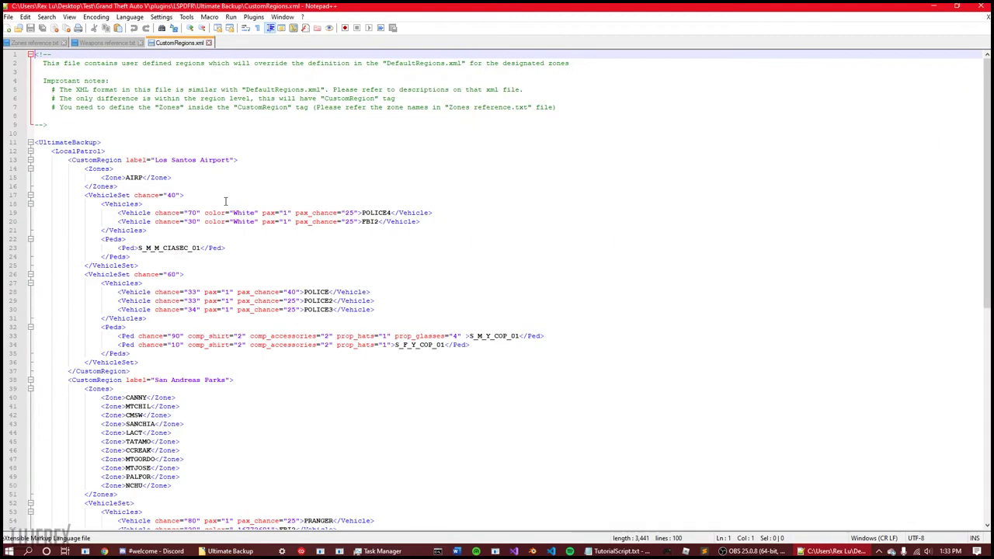
{"action": "left_click_drag", "start_coordinate": [173, 43], "coordinate": [32, 44]}
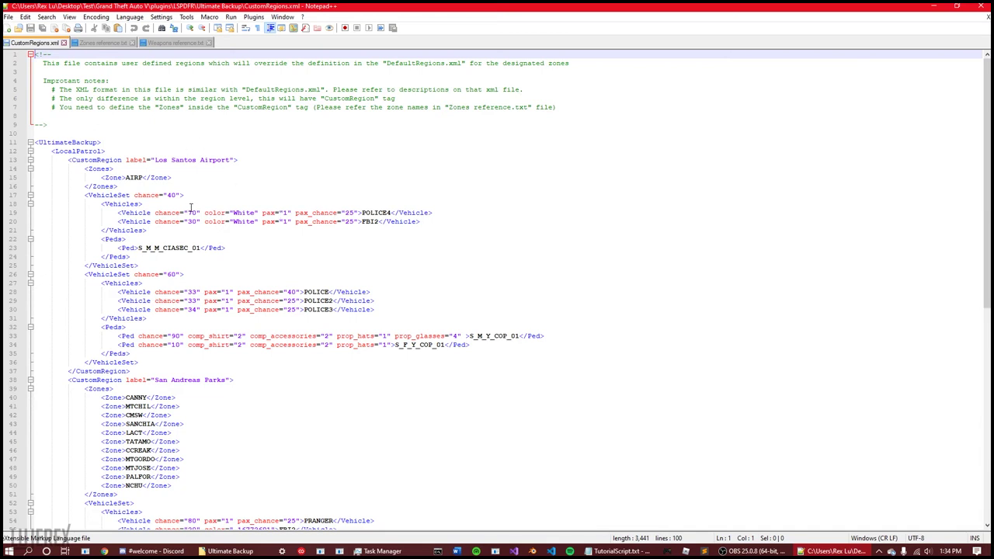
Step: Duplicate the whole "Los Santos Airport" CustomRegion block, placing the copy on a new line directly after the opening LocalPatrol tag
{"action": "scroll", "coordinate": [205, 222], "scroll_direction": "down", "scroll_amount": 5}
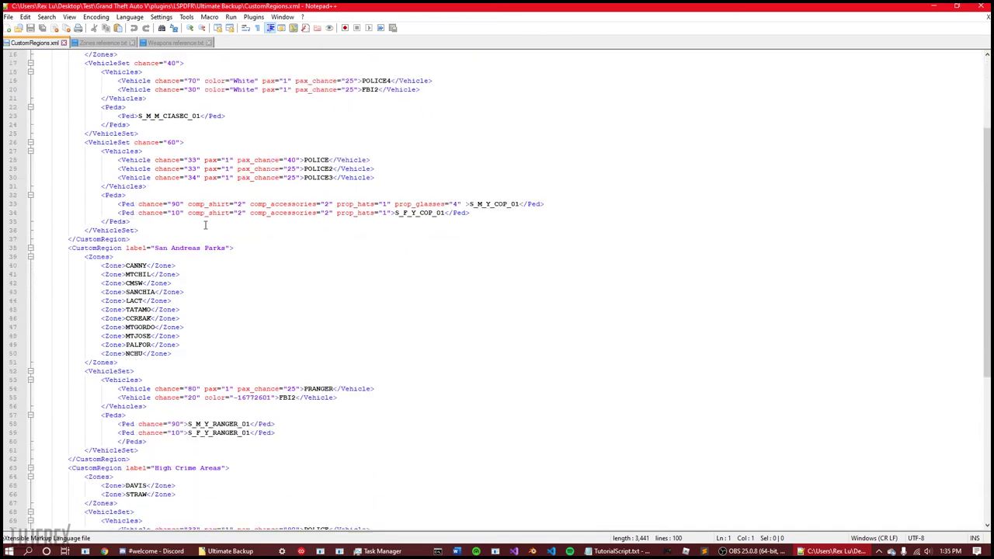
{"action": "scroll", "coordinate": [205, 225], "scroll_direction": "up", "scroll_amount": 3}
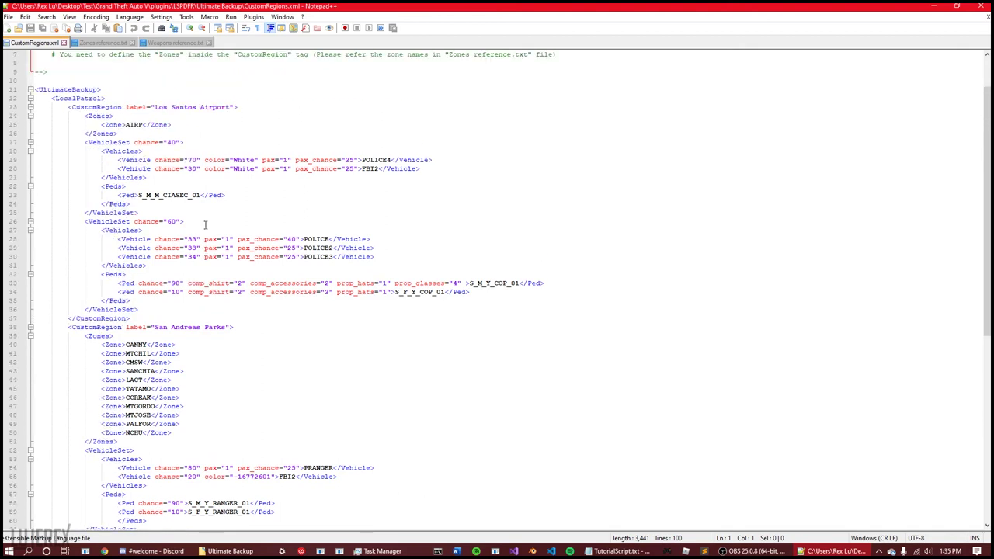
{"action": "left_click", "coordinate": [111, 97]}
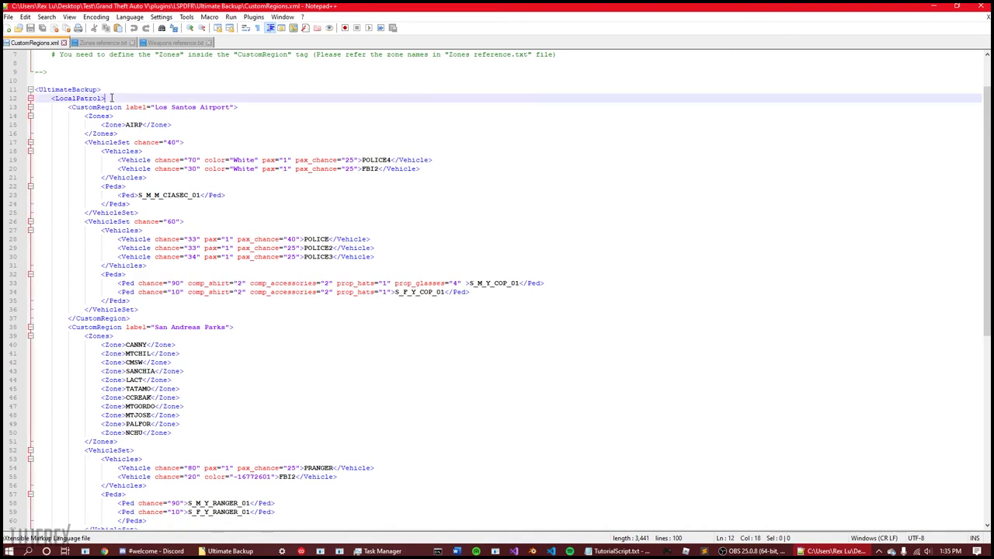
{"action": "left_click", "coordinate": [36, 108]}
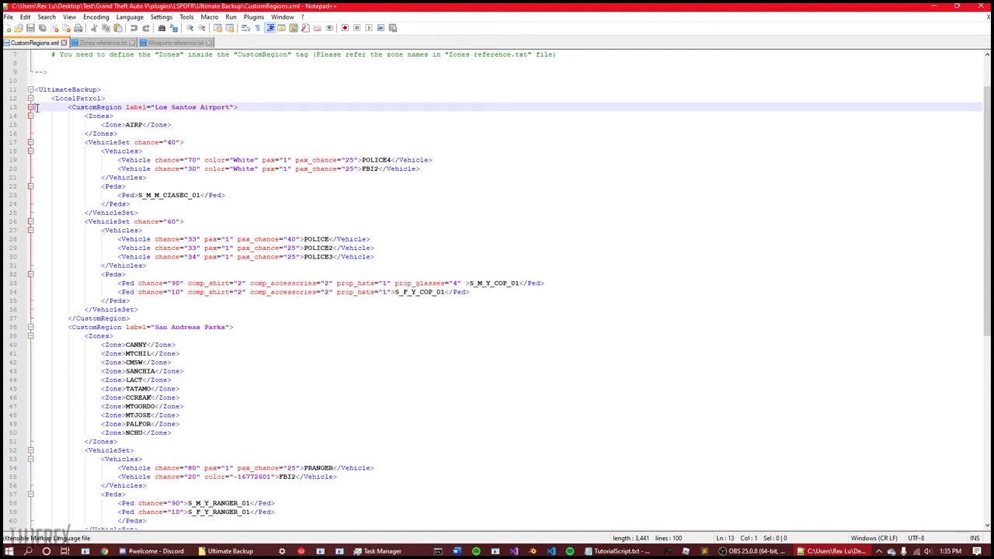
{"action": "left_click_drag", "start_coordinate": [36, 108], "coordinate": [153, 315]}
{"action": "key", "text": "ctrl+c"}
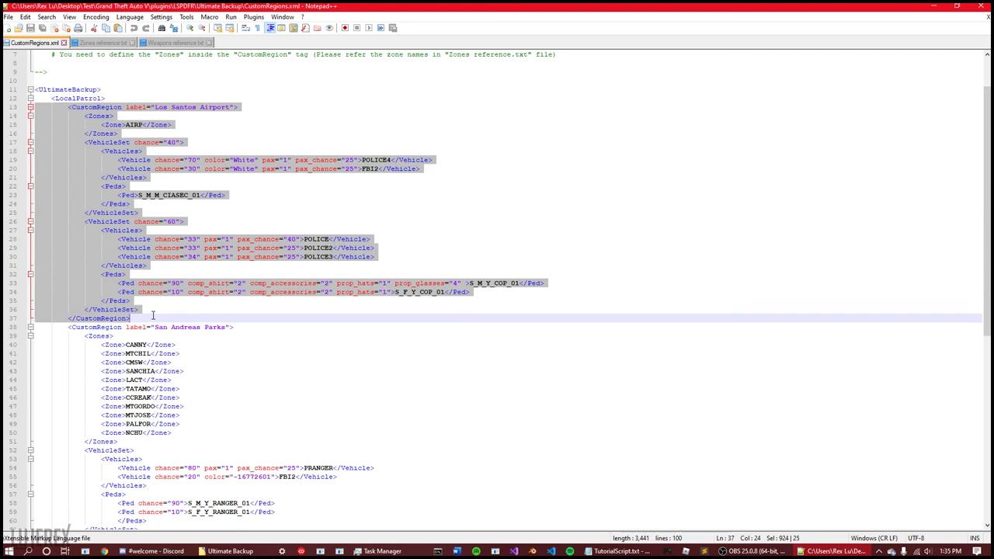
{"action": "left_click", "coordinate": [109, 97]}
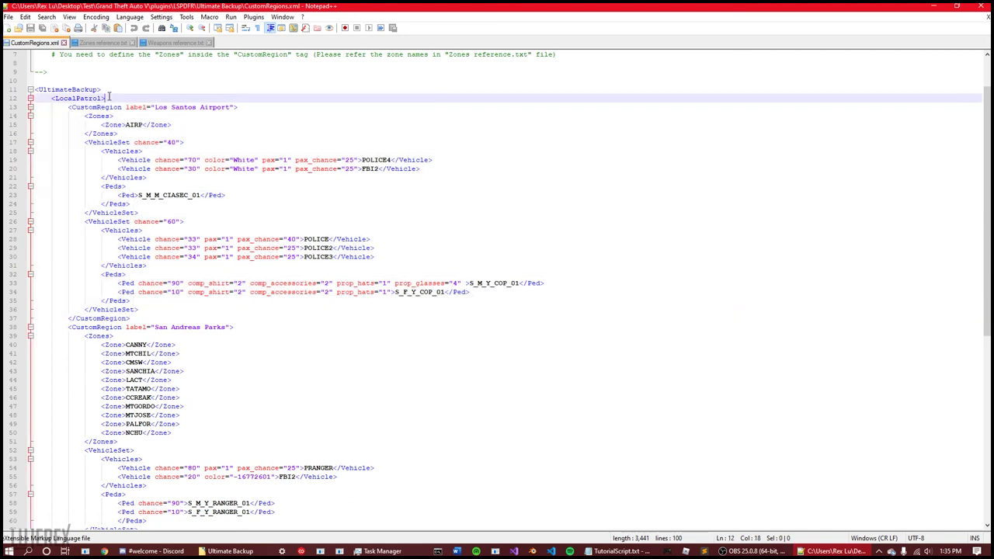
{"action": "key", "text": "Return"}
{"action": "key", "text": "shift+Home"}
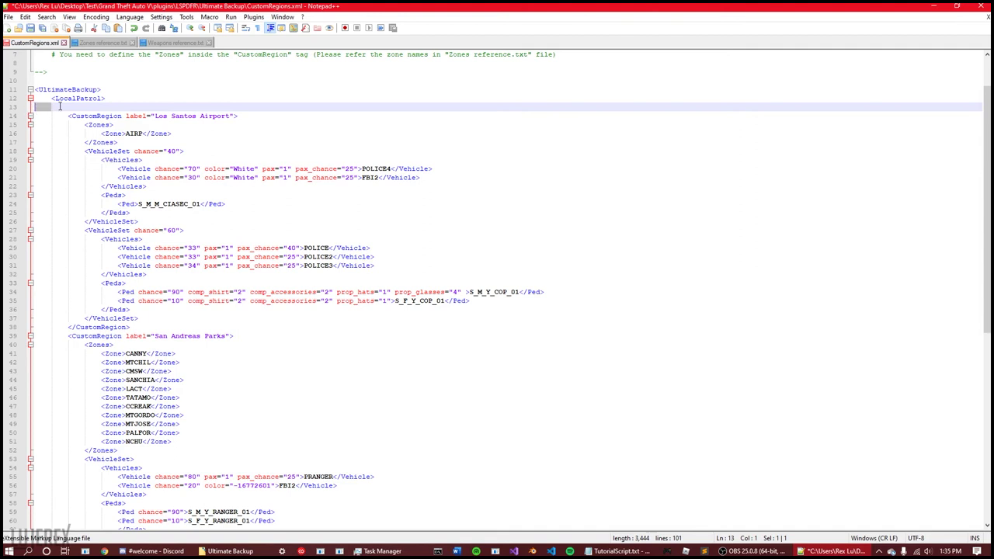
{"action": "key", "text": "ctrl+v"}
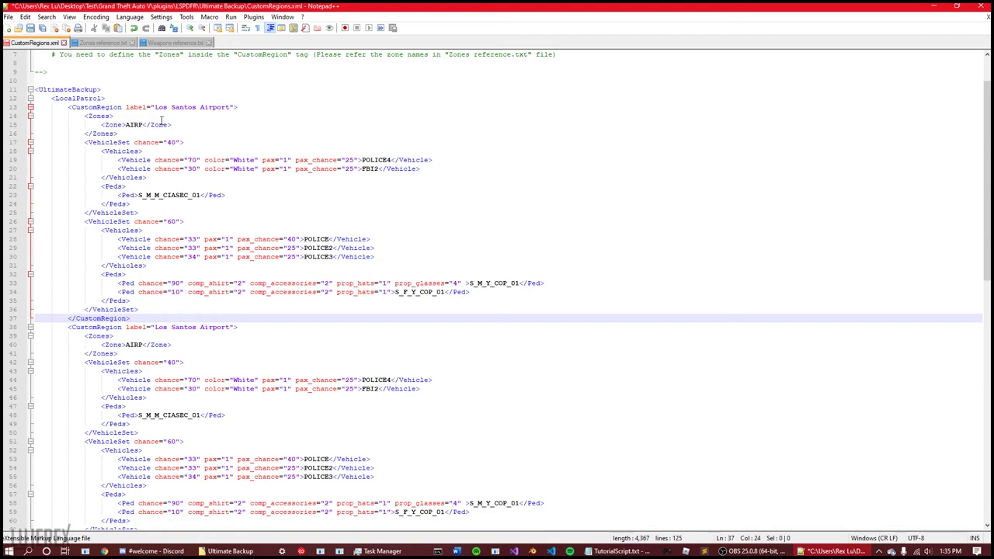
Step: Set the label of the first CustomRegion under LocalPatrol to "The Davis Cops"
{"action": "left_click", "coordinate": [230, 107]}
{"action": "left_click_drag", "start_coordinate": [230, 107], "coordinate": [155, 109]}
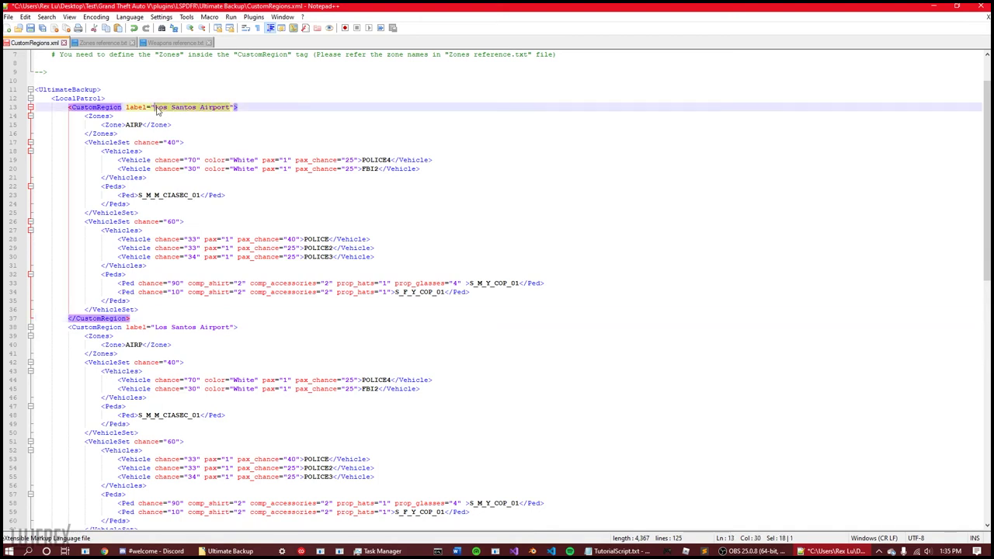
{"action": "type", "text": "T"}
{"action": "key", "text": "BackSpace"}
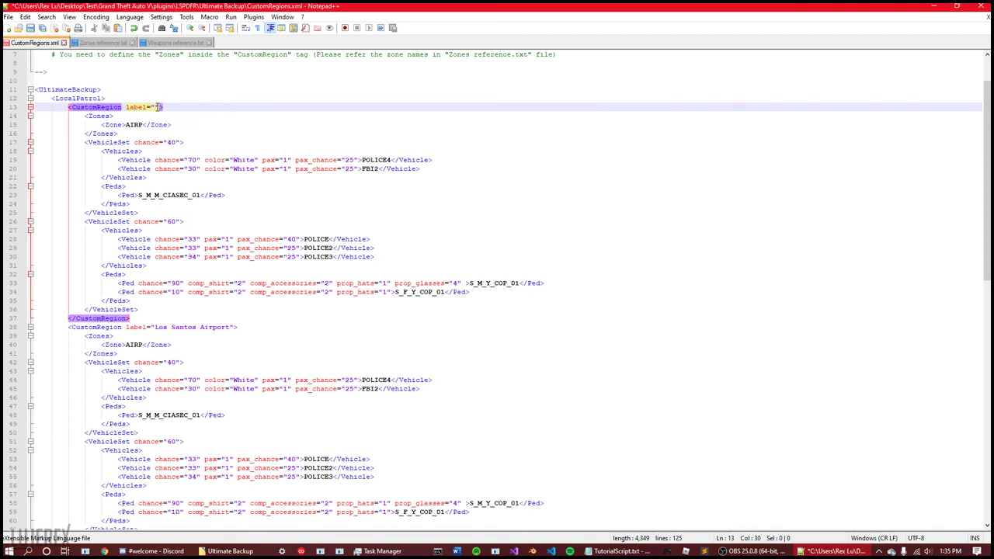
{"action": "type", "text": "The Davis Cops"}
Step: Search Zones reference.txt for "davis" and select the matching zone code
{"action": "left_click", "coordinate": [91, 44]}
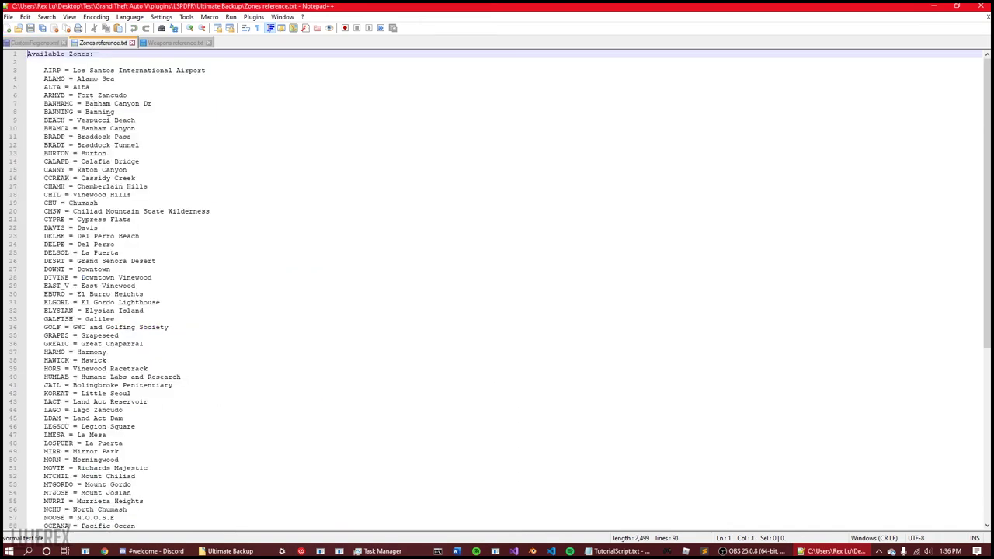
{"action": "key", "text": "ctrl+f"}
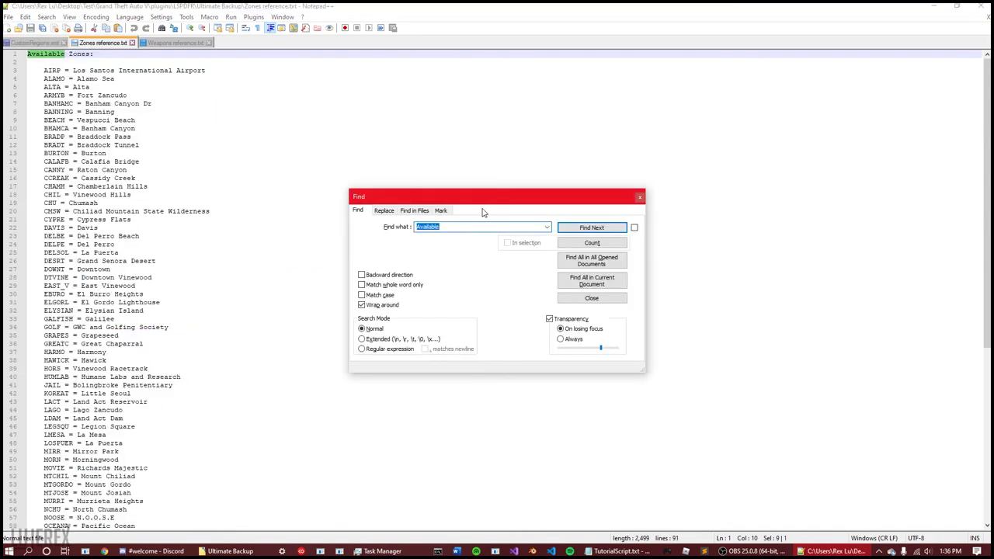
{"action": "type", "text": "davis"}
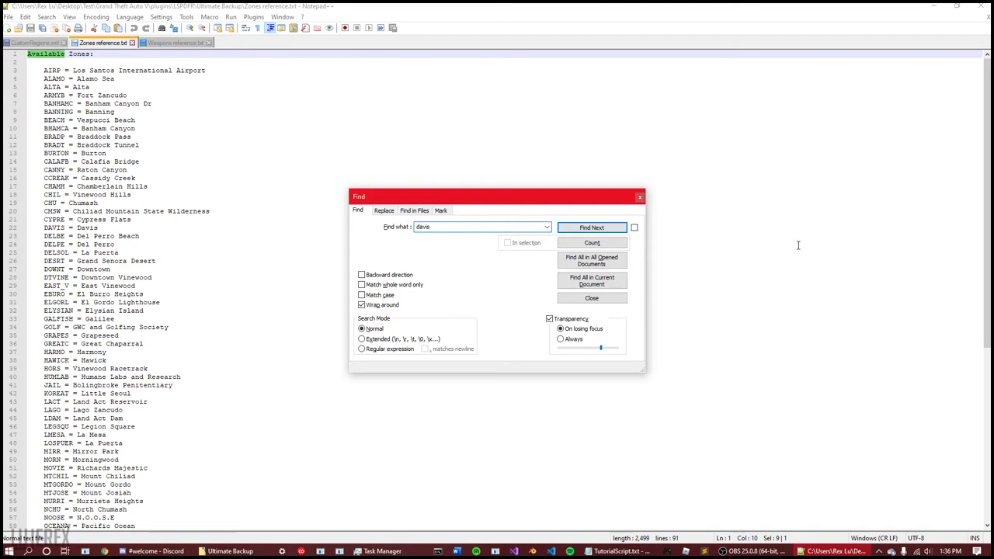
{"action": "left_click", "coordinate": [621, 231]}
{"action": "left_click", "coordinate": [640, 197]}
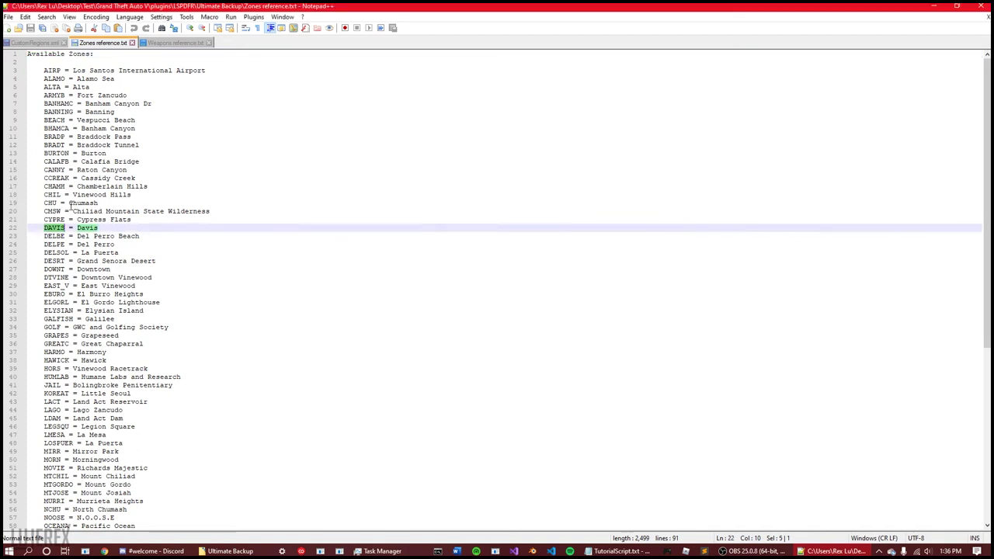
{"action": "left_click_drag", "start_coordinate": [66, 228], "coordinate": [44, 227]}
{"action": "triple_click", "coordinate": [46, 229]}
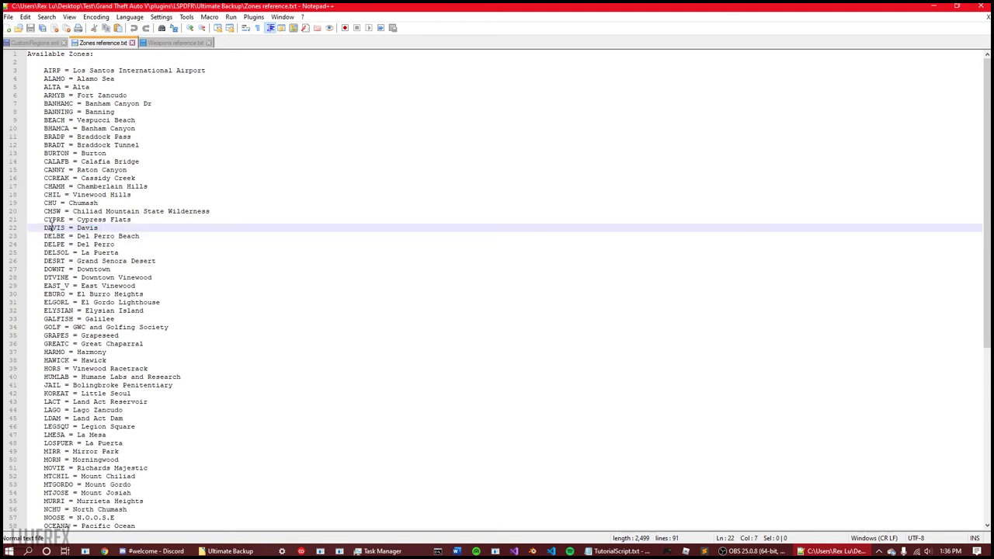
{"action": "double_click", "coordinate": [50, 228]}
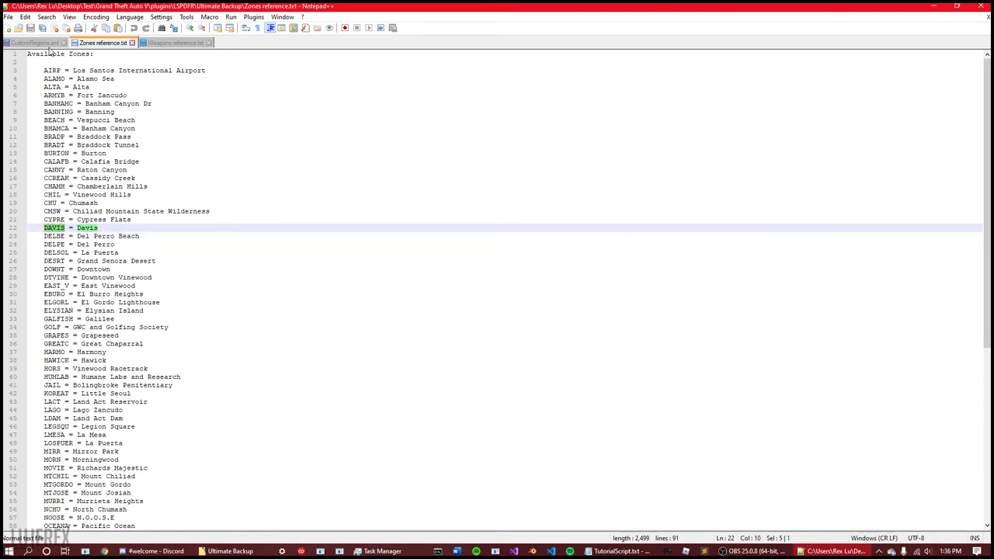
Step: In CustomRegions.xml, set the zone of "The Davis Cops" CustomRegion to DAVIS
{"action": "left_click", "coordinate": [48, 44]}
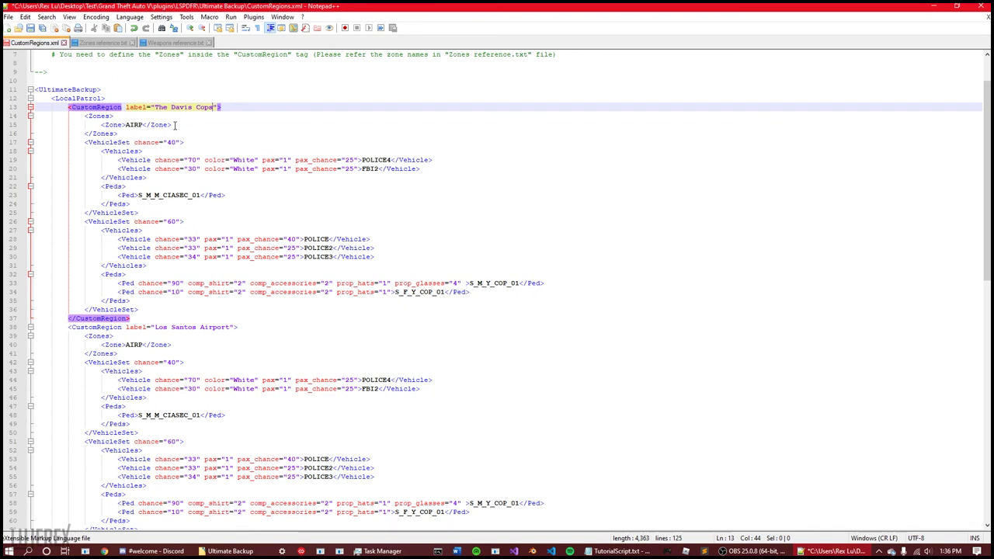
{"action": "left_click_drag", "start_coordinate": [143, 124], "coordinate": [125, 124]}
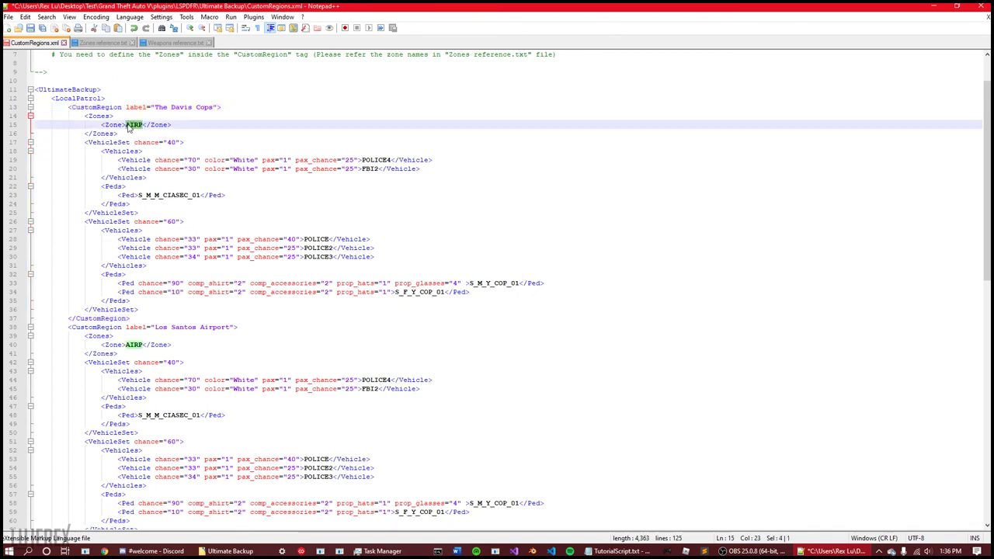
{"action": "type", "text": "DAVIS"}
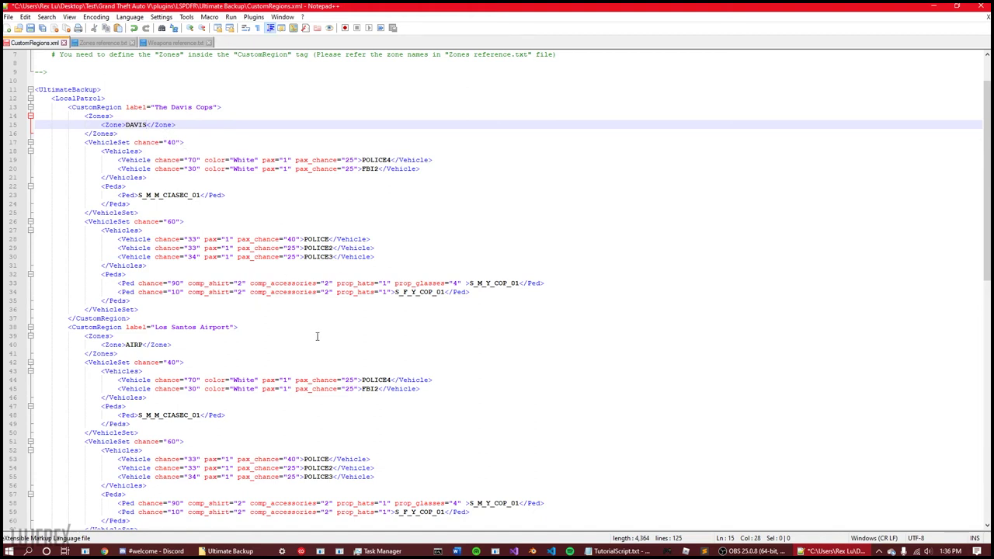
Step: Delete the DAVIS zone line from the "High Crime Areas" CustomRegion
{"action": "scroll", "coordinate": [317, 336], "scroll_direction": "down", "scroll_amount": 1}
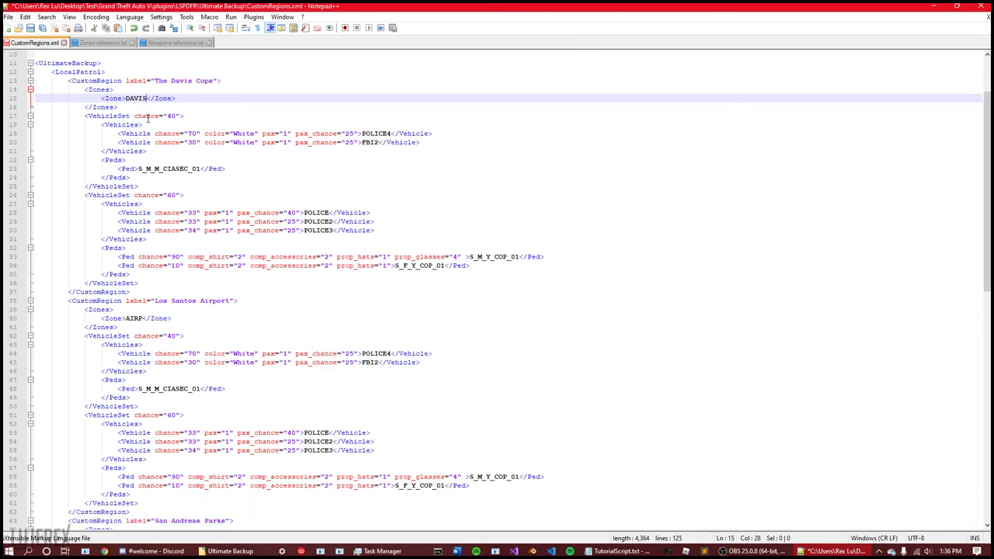
{"action": "scroll", "coordinate": [238, 362], "scroll_direction": "down", "scroll_amount": 3}
{"action": "scroll", "coordinate": [245, 370], "scroll_direction": "up", "scroll_amount": 4}
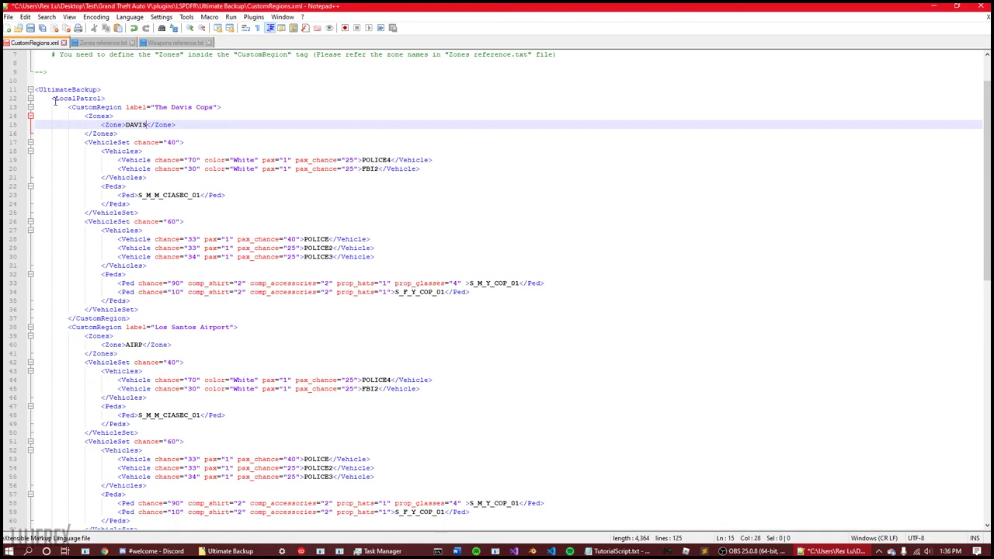
{"action": "scroll", "coordinate": [338, 400], "scroll_direction": "down", "scroll_amount": 2}
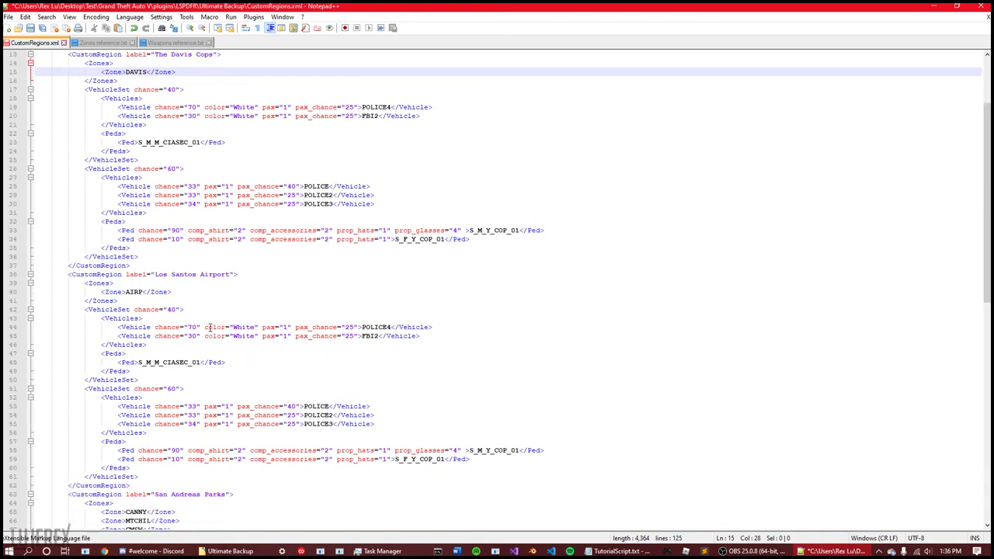
{"action": "scroll", "coordinate": [233, 326], "scroll_direction": "up", "scroll_amount": 2}
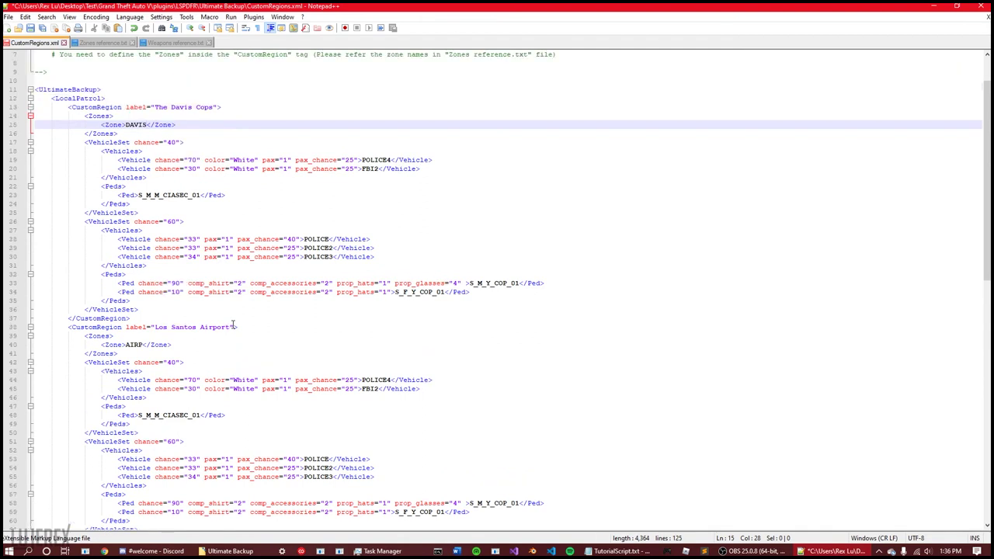
{"action": "scroll", "coordinate": [232, 326], "scroll_direction": "up", "scroll_amount": 2}
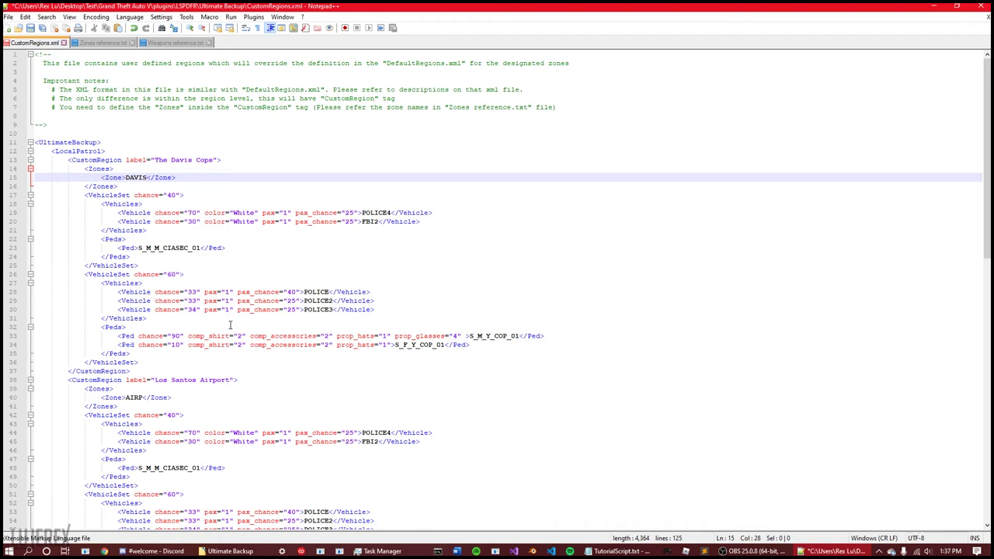
{"action": "scroll", "coordinate": [229, 324], "scroll_direction": "down", "scroll_amount": 7}
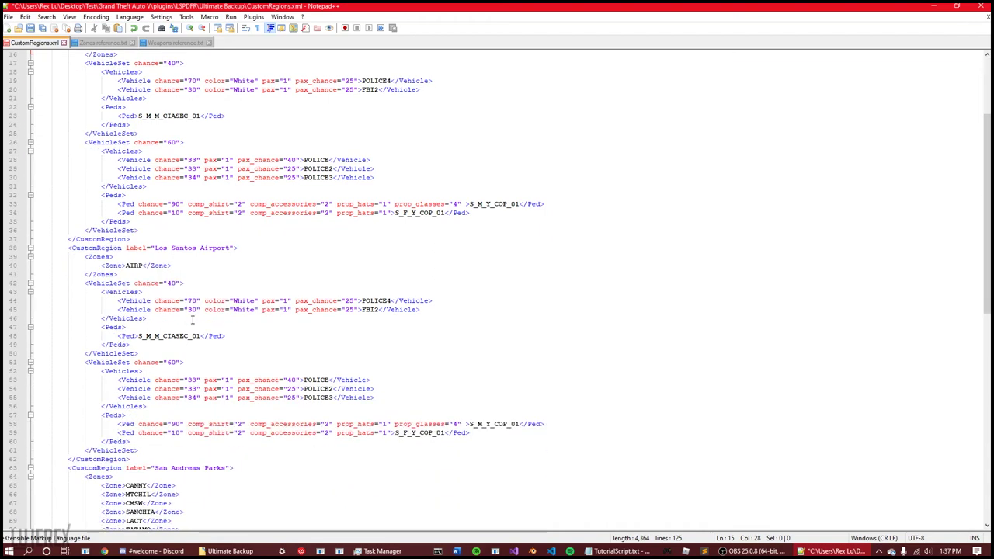
{"action": "scroll", "coordinate": [129, 314], "scroll_direction": "down", "scroll_amount": 15}
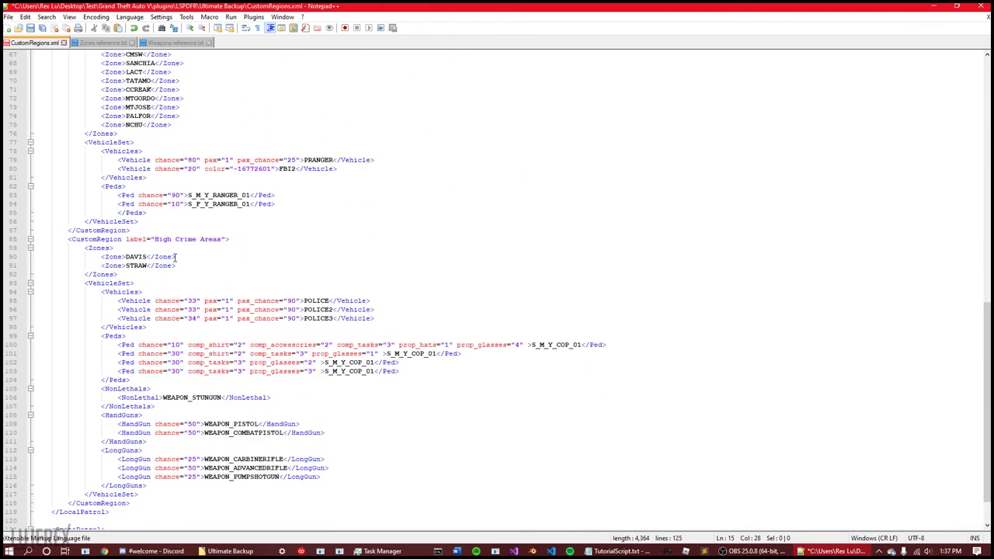
{"action": "left_click_drag", "start_coordinate": [175, 257], "coordinate": [114, 247]}
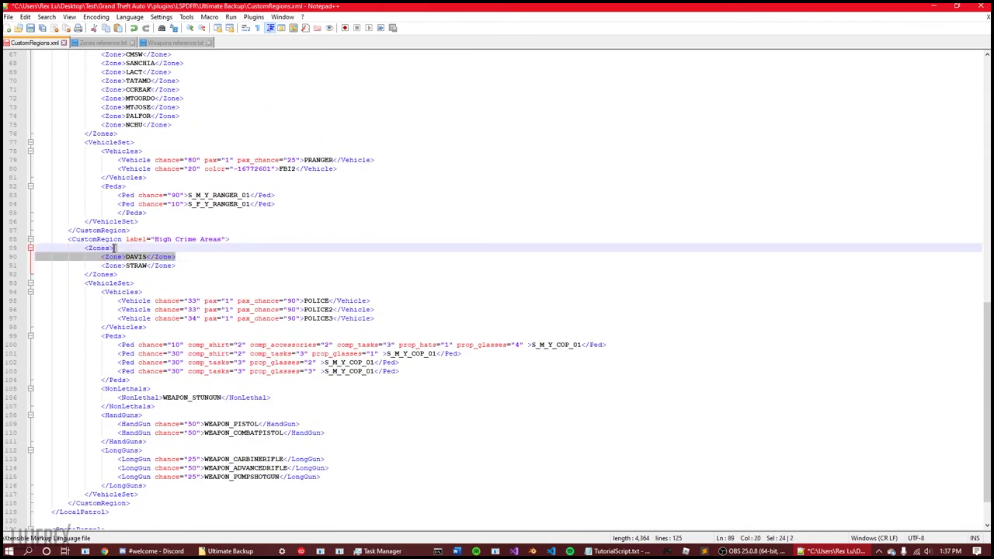
{"action": "key", "text": "Delete"}
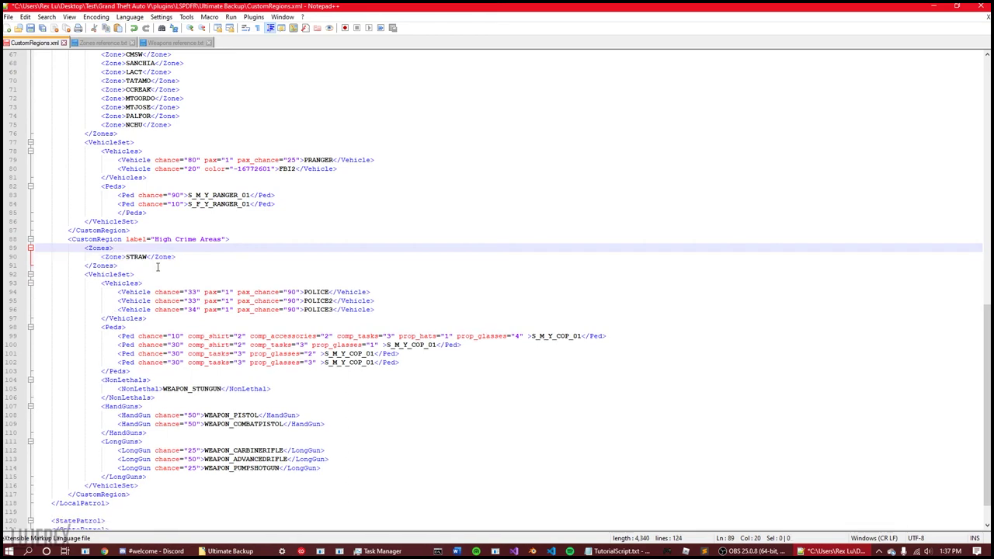
Step: In "The Davis Cops" region, replace the POLICE4 vehicle with FBI and delete the whole VehicleSet with chance 60
{"action": "scroll", "coordinate": [203, 266], "scroll_direction": "up", "scroll_amount": 6}
{"action": "scroll", "coordinate": [203, 267], "scroll_direction": "up", "scroll_amount": 16}
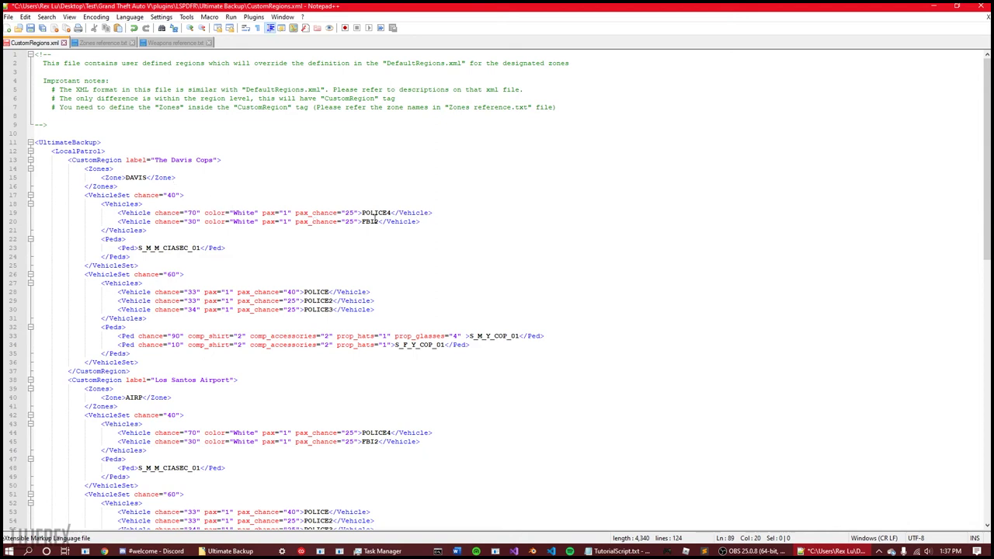
{"action": "left_click_drag", "start_coordinate": [391, 212], "coordinate": [362, 217]}
{"action": "type", "text": "FBI"}
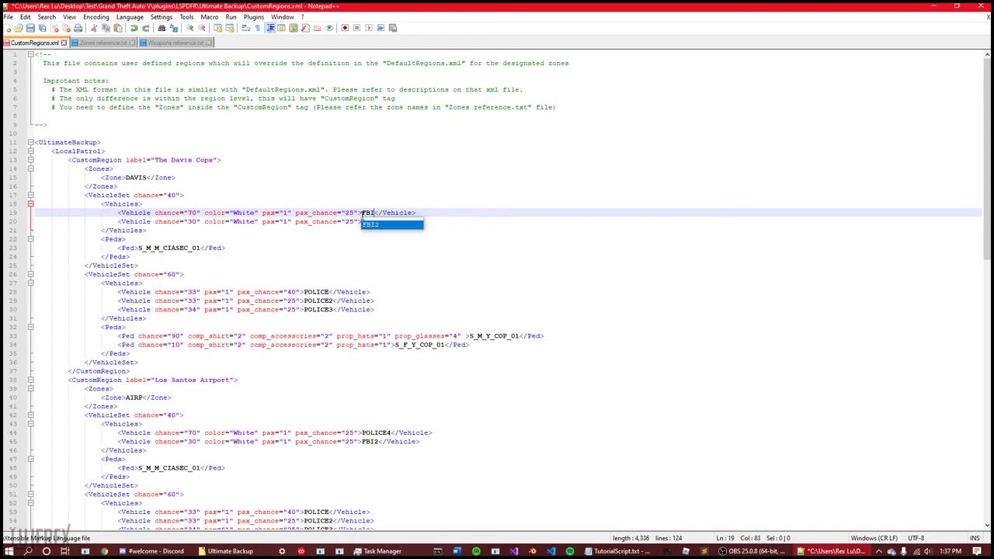
{"action": "left_click", "coordinate": [323, 221]}
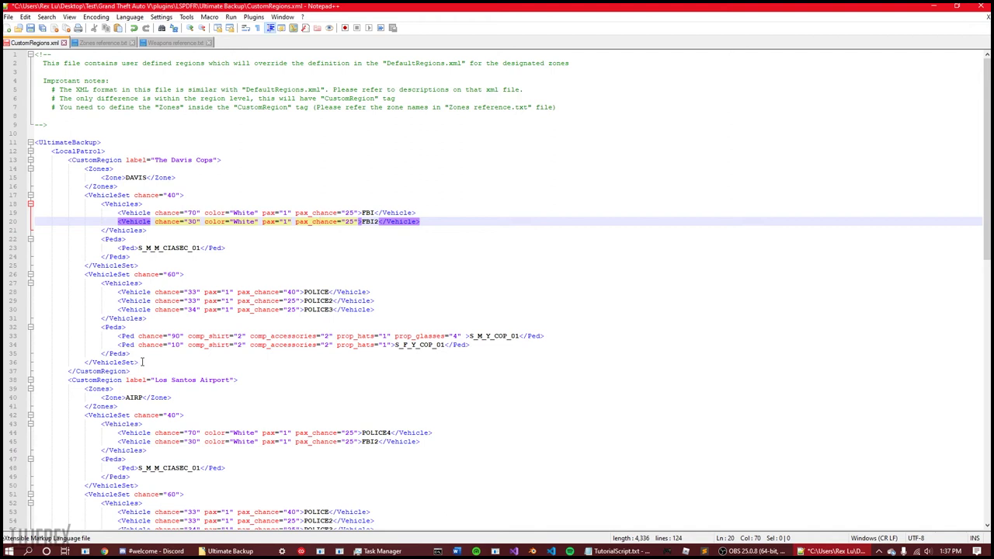
{"action": "left_click_drag", "start_coordinate": [140, 362], "coordinate": [149, 267]}
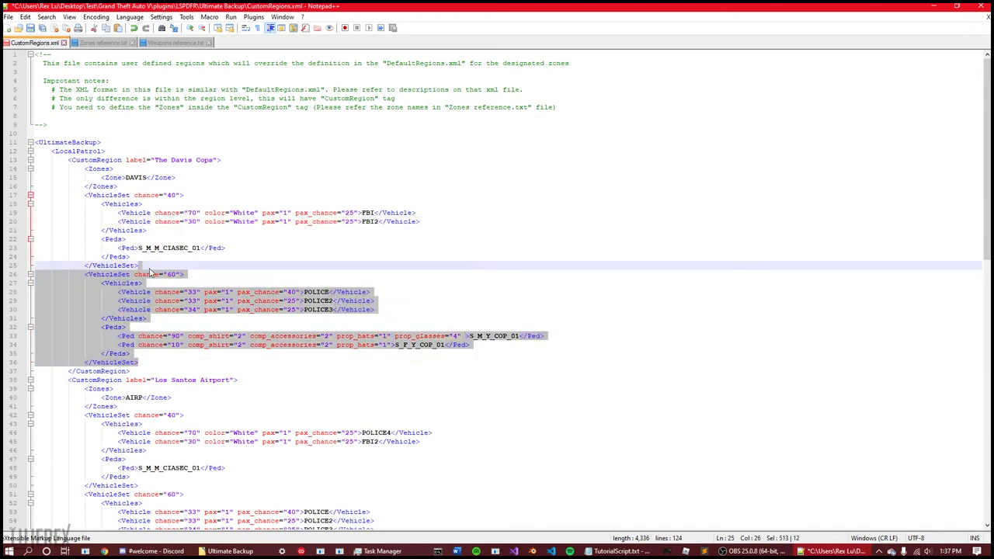
{"action": "key", "text": "Delete"}
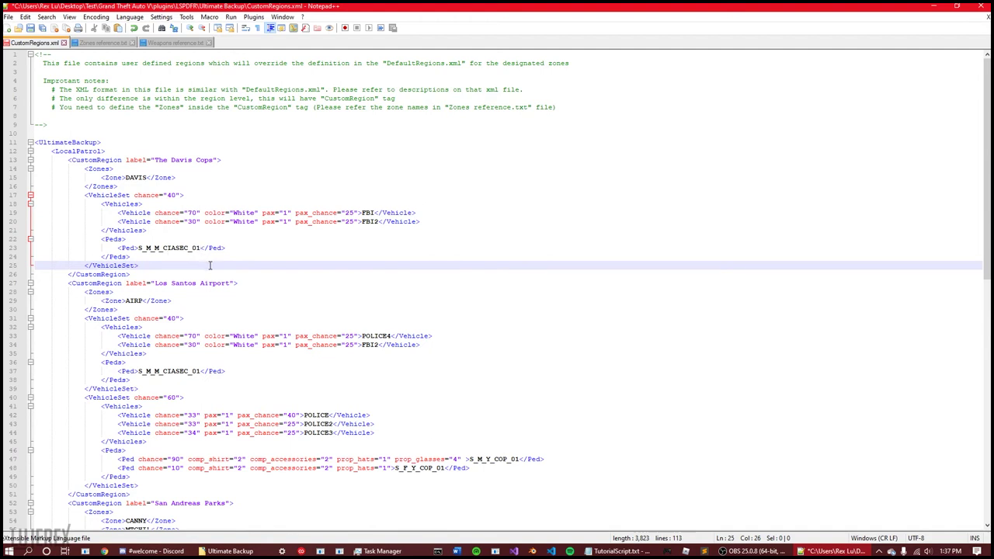
Step: Replace the S_M_M_CIASEC_01 ped line in "The Davis Cops" with the two COP ped lines copied from "Los Santos Airport"
{"action": "scroll", "coordinate": [204, 320], "scroll_direction": "down", "scroll_amount": 4}
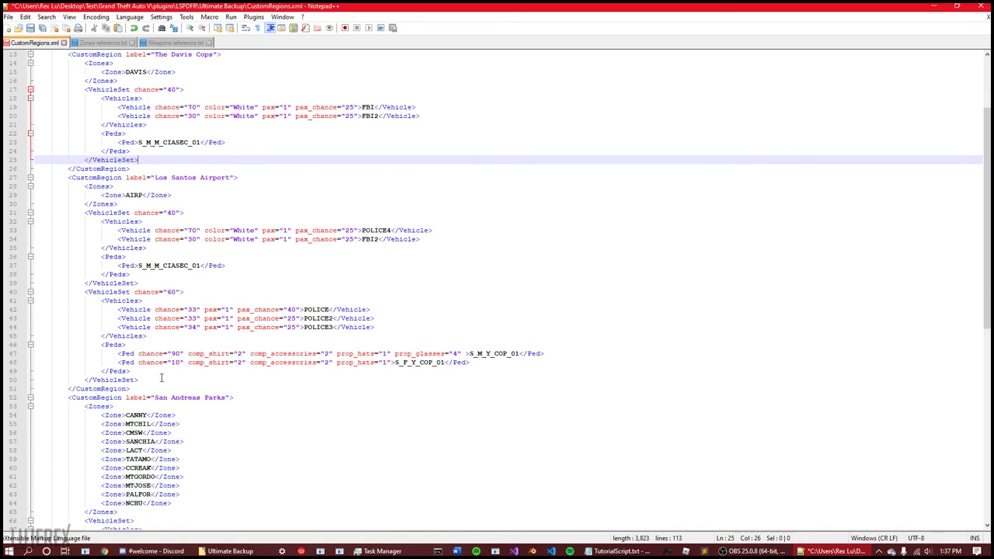
{"action": "left_click_drag", "start_coordinate": [491, 365], "coordinate": [30, 356]}
{"action": "key", "text": "ctrl+c"}
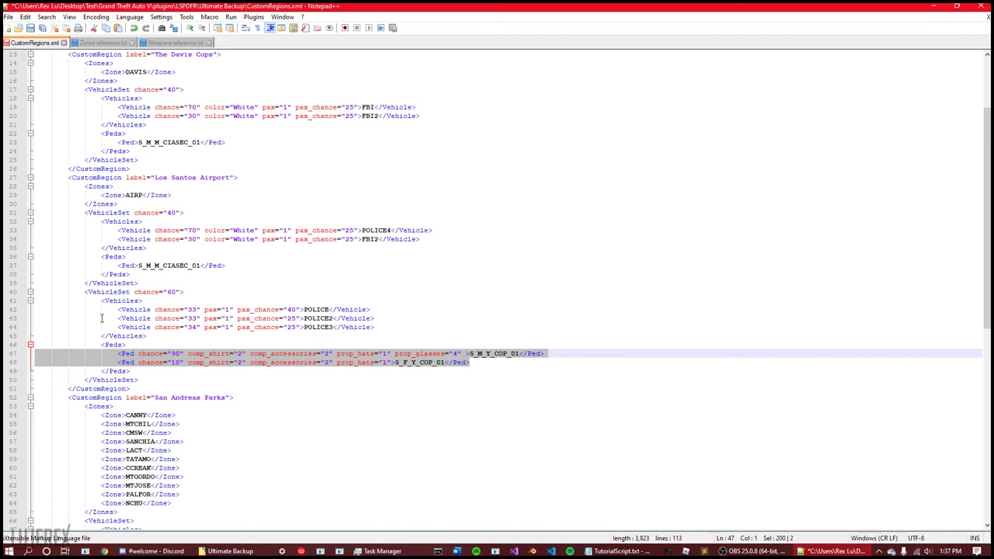
{"action": "scroll", "coordinate": [156, 264], "scroll_direction": "up", "scroll_amount": 5}
{"action": "scroll", "coordinate": [219, 258], "scroll_direction": "down", "scroll_amount": 1}
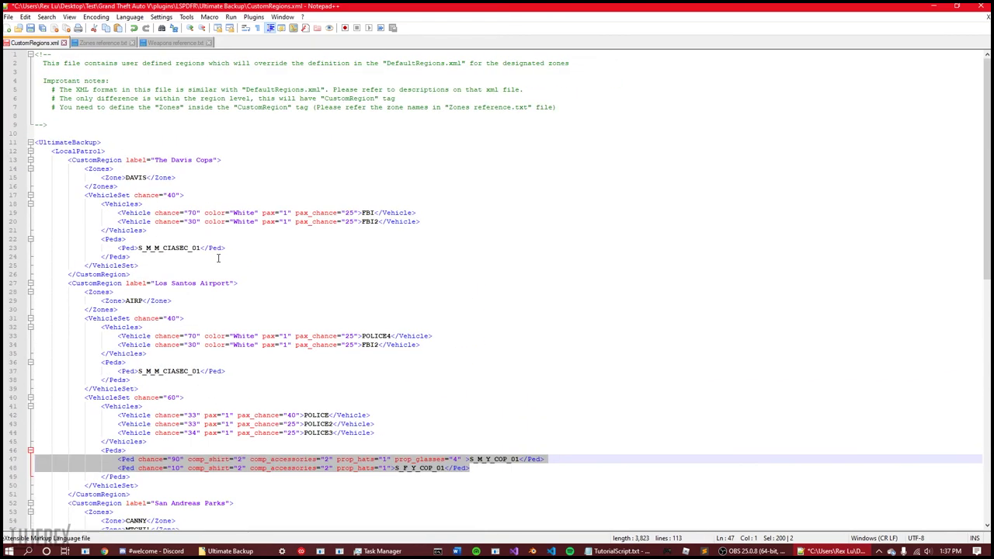
{"action": "left_click_drag", "start_coordinate": [420, 221], "coordinate": [176, 221]}
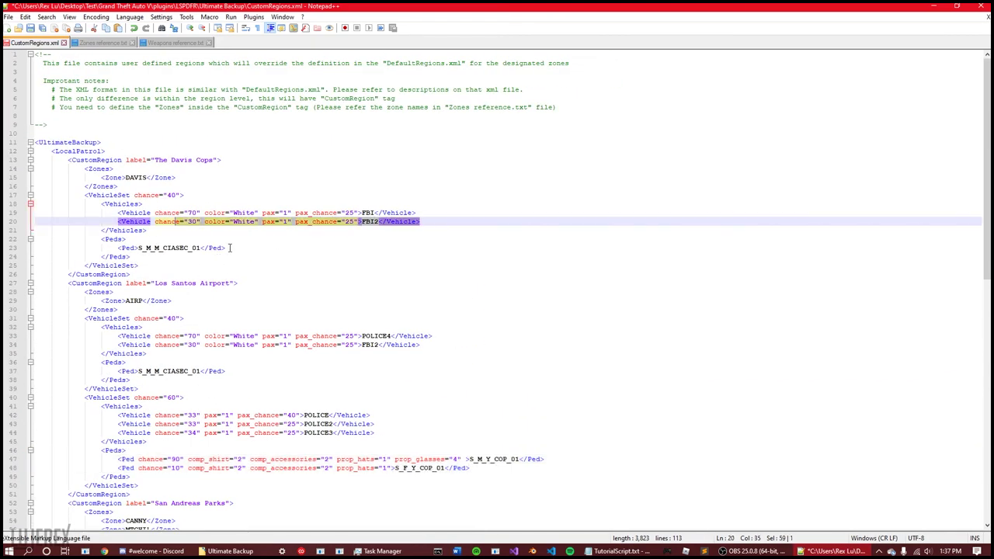
{"action": "left_click_drag", "start_coordinate": [227, 247], "coordinate": [17, 254]}
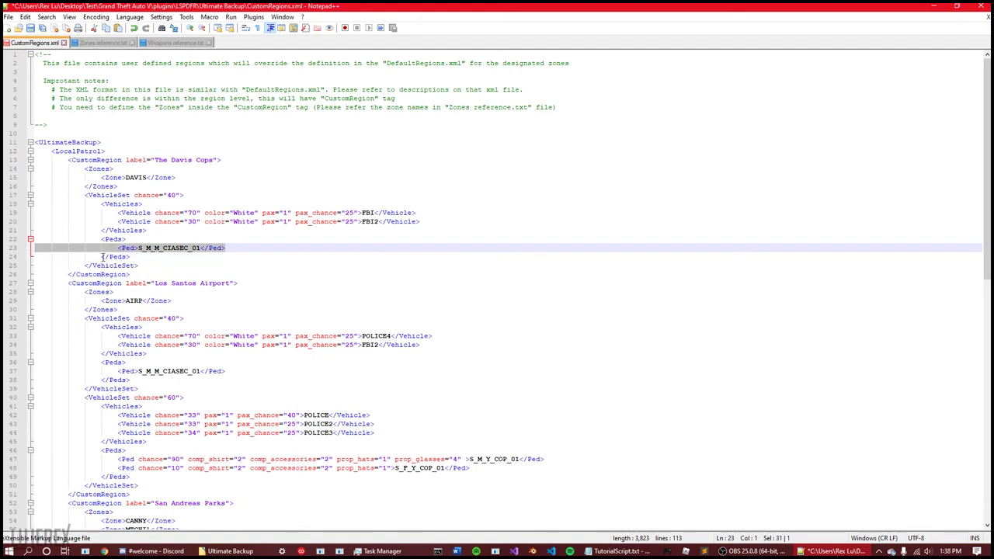
{"action": "key", "text": "ctrl+v"}
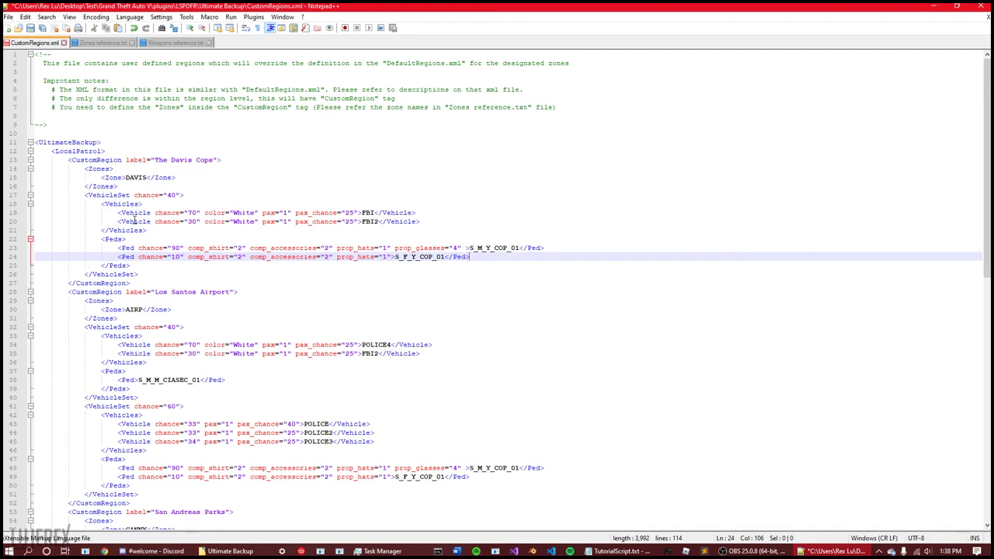
Step: Place the cursor after the Davis region's closing Peds tag and open DefaultRegions.xml from File Explorer's Ultimate Backup folder in Notepad++
{"action": "left_click", "coordinate": [133, 266]}
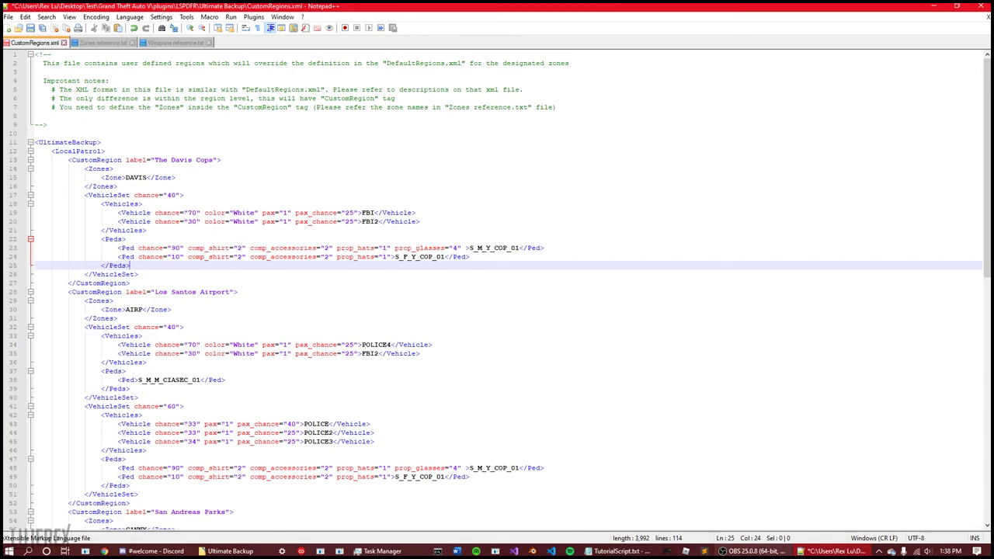
{"action": "key", "text": "alt+Tab"}
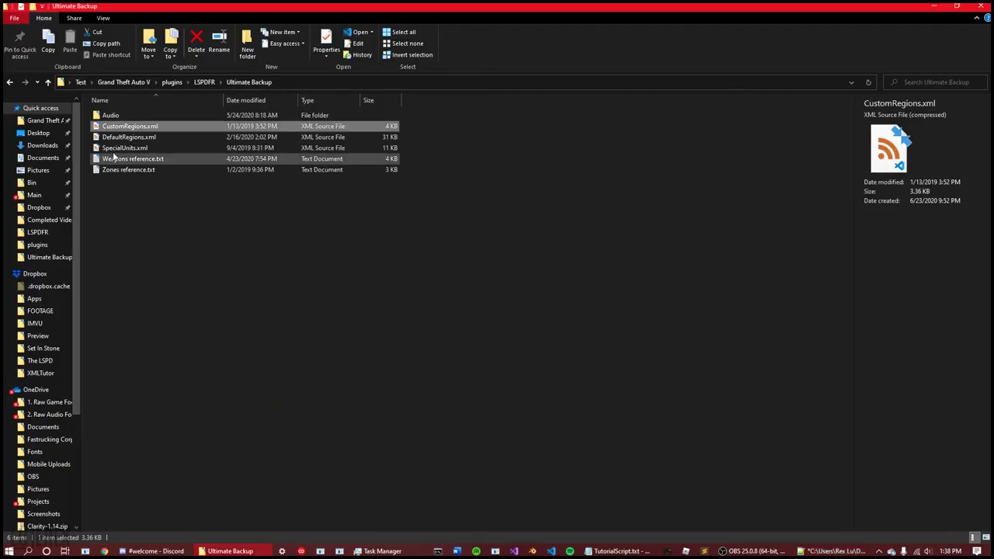
{"action": "left_click", "coordinate": [116, 138]}
{"action": "right_click", "coordinate": [118, 139]}
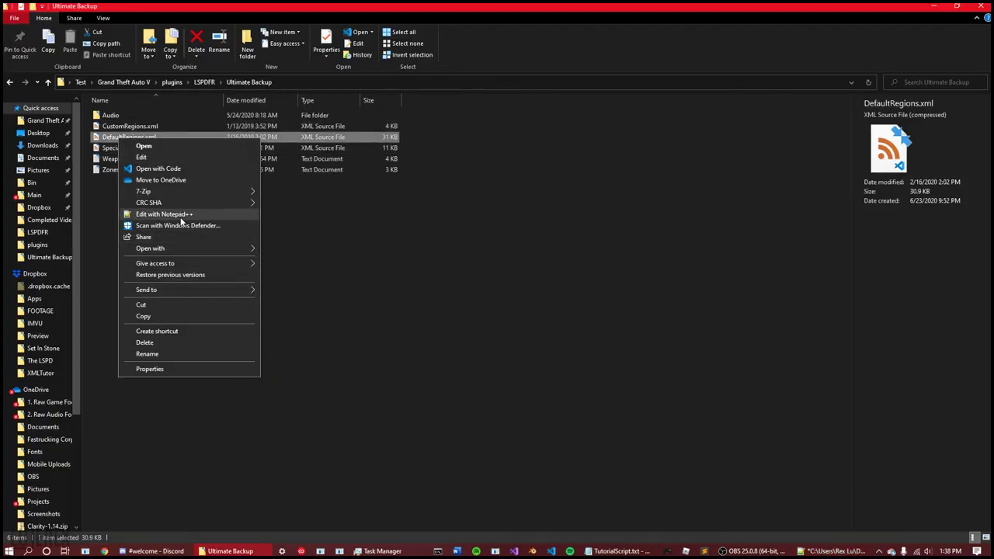
{"action": "left_click", "coordinate": [180, 215]}
Step: Copy the NonLethals, HandGuns and LongGuns groups from the LosSantosCity region of LocalPatrol in DefaultRegions.xml
{"action": "scroll", "coordinate": [223, 244], "scroll_direction": "down", "scroll_amount": 12}
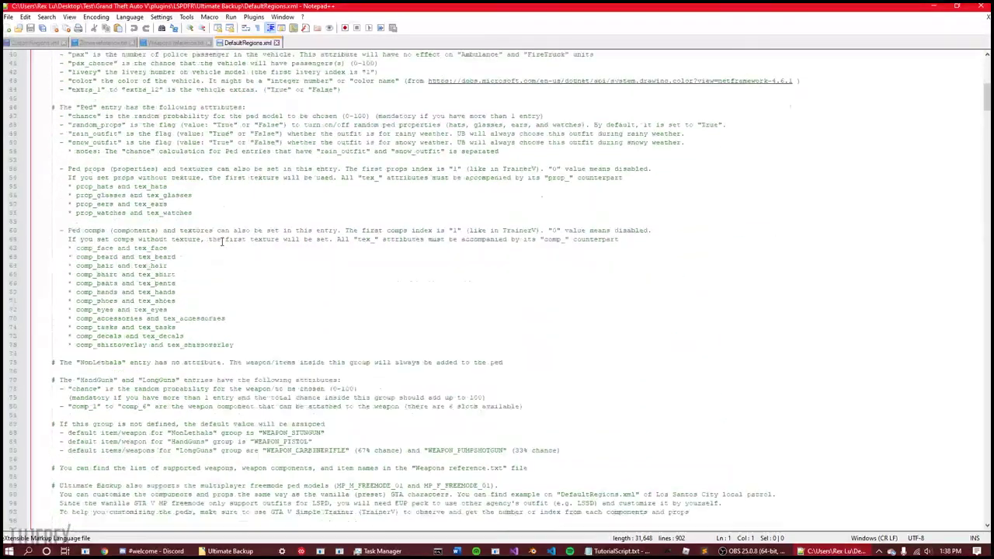
{"action": "scroll", "coordinate": [223, 243], "scroll_direction": "down", "scroll_amount": 20}
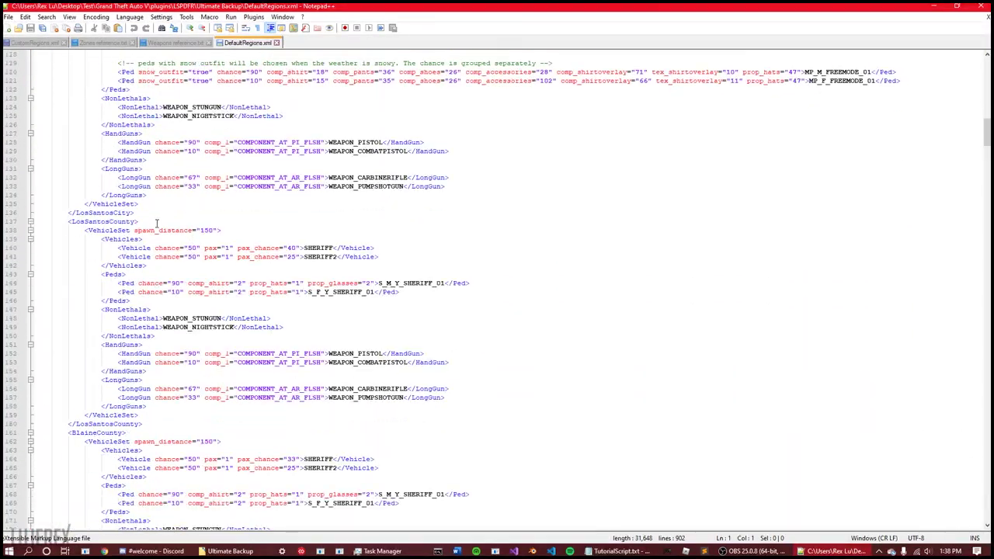
{"action": "scroll", "coordinate": [156, 223], "scroll_direction": "up", "scroll_amount": 3}
{"action": "left_click_drag", "start_coordinate": [147, 274], "coordinate": [36, 179]}
{"action": "right_click", "coordinate": [150, 185]}
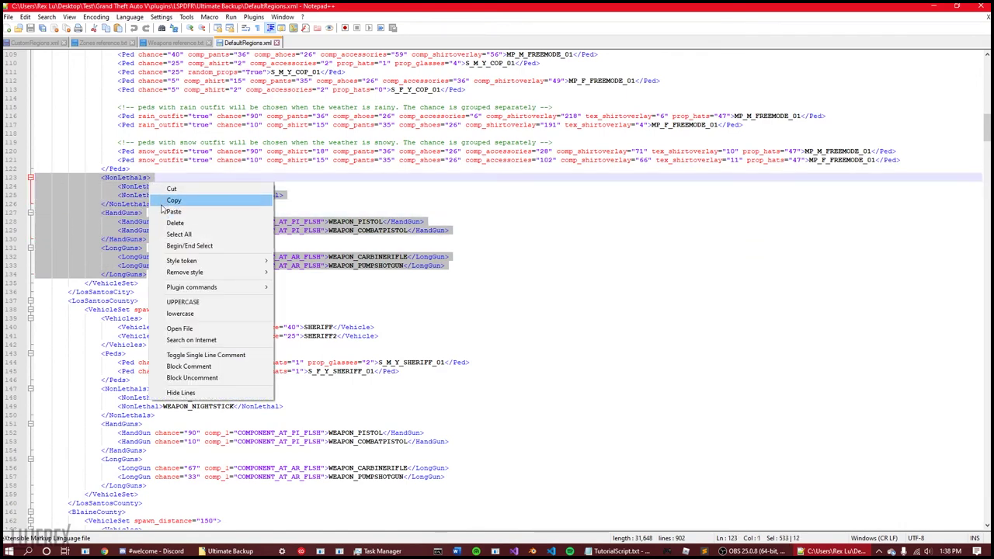
{"action": "left_click", "coordinate": [163, 202]}
Step: In CustomRegions.xml, paste the copied weapon groups on a new line after the closing Peds tag of "The Davis Cops" region
{"action": "left_click", "coordinate": [35, 42]}
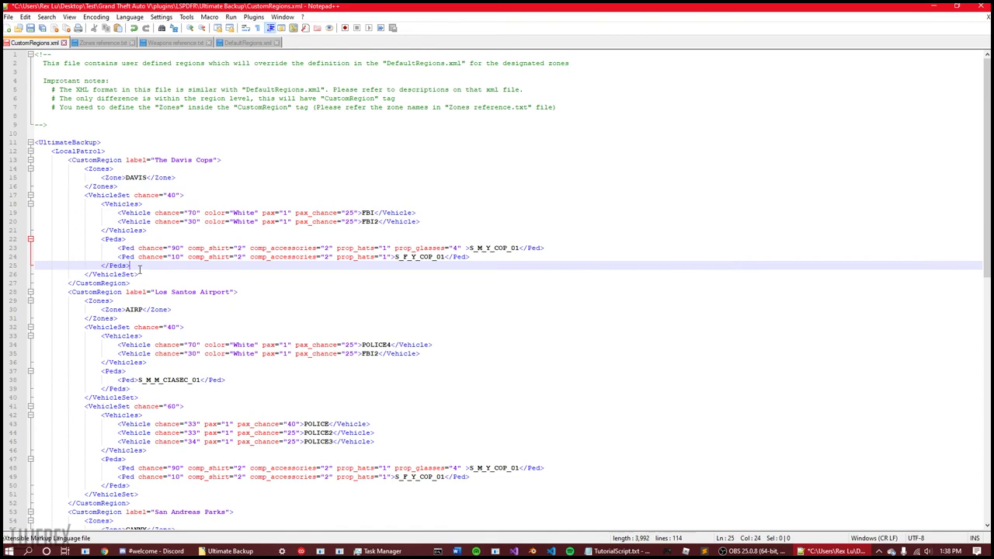
{"action": "key", "text": "Return"}
{"action": "left_click_drag", "start_coordinate": [102, 275], "coordinate": [45, 278]}
{"action": "right_click", "coordinate": [57, 275]}
{"action": "left_click", "coordinate": [81, 308]}
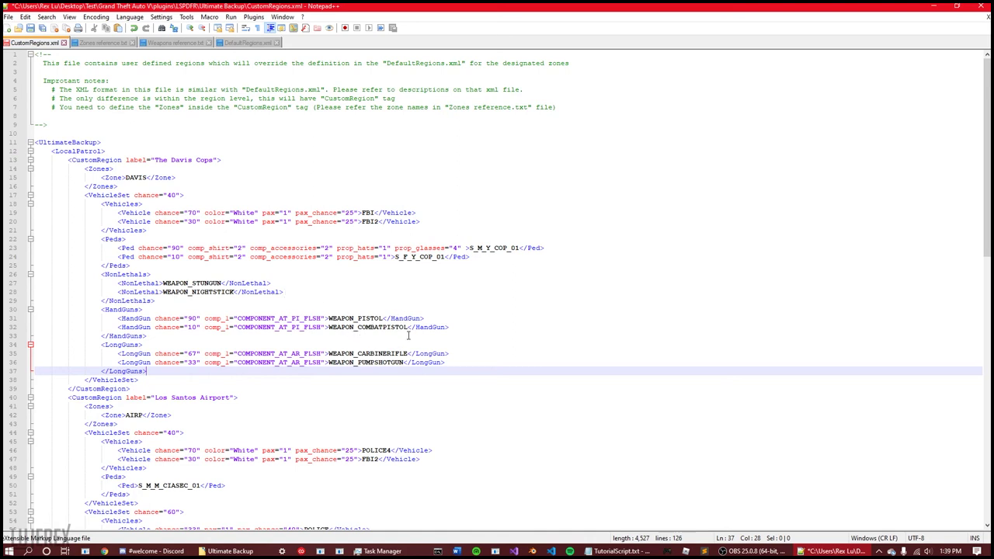
{"action": "left_click", "coordinate": [180, 318]}
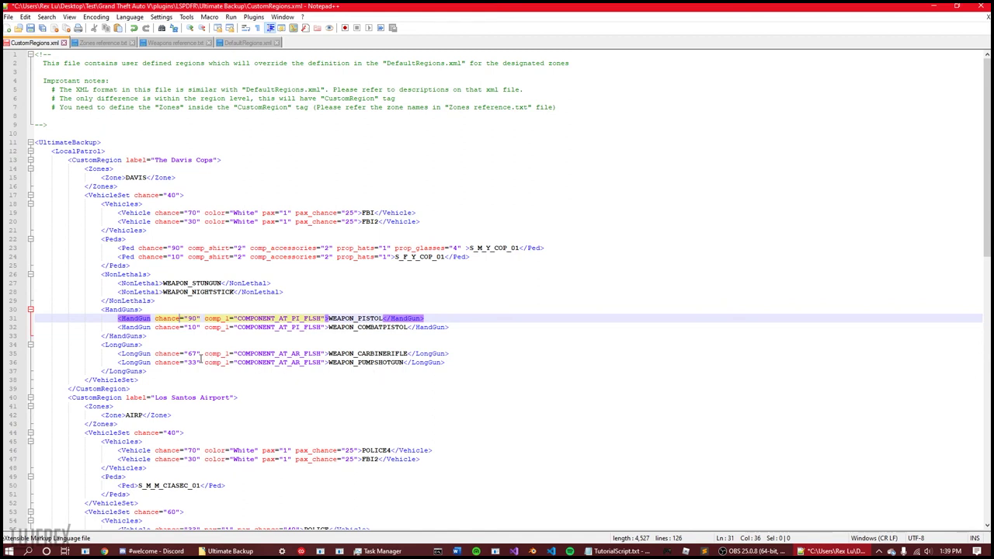
{"action": "left_click_drag", "start_coordinate": [470, 371], "coordinate": [67, 321]}
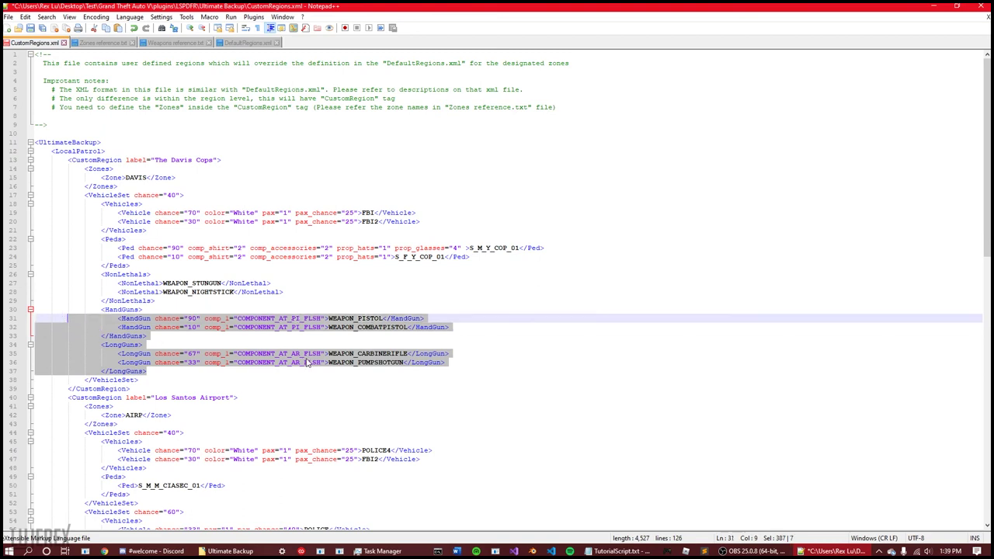
{"action": "left_click", "coordinate": [429, 363]}
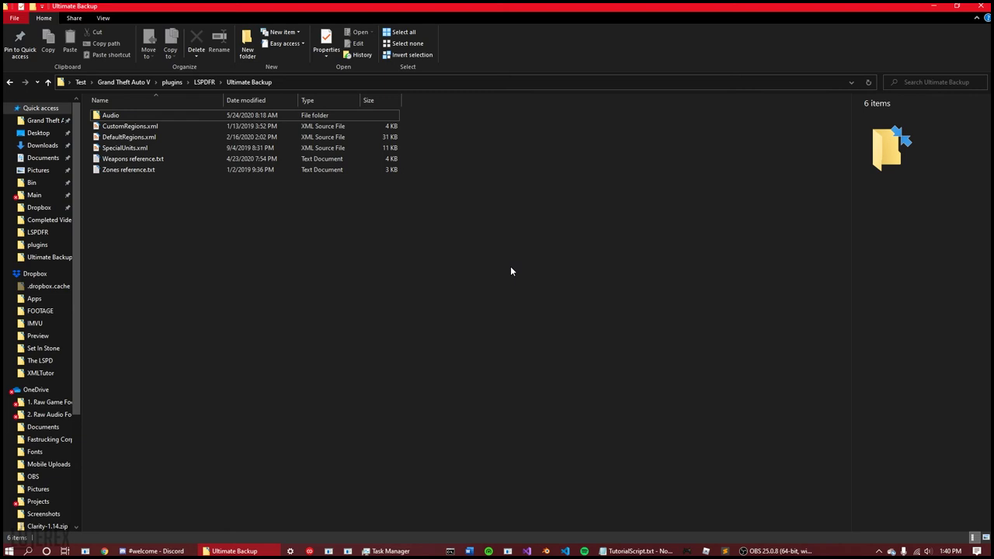
Step: Open SpecialUnits.xml from the Ultimate Backup folder in Notepad++
{"action": "left_click", "coordinate": [280, 149]}
{"action": "right_click", "coordinate": [281, 149]}
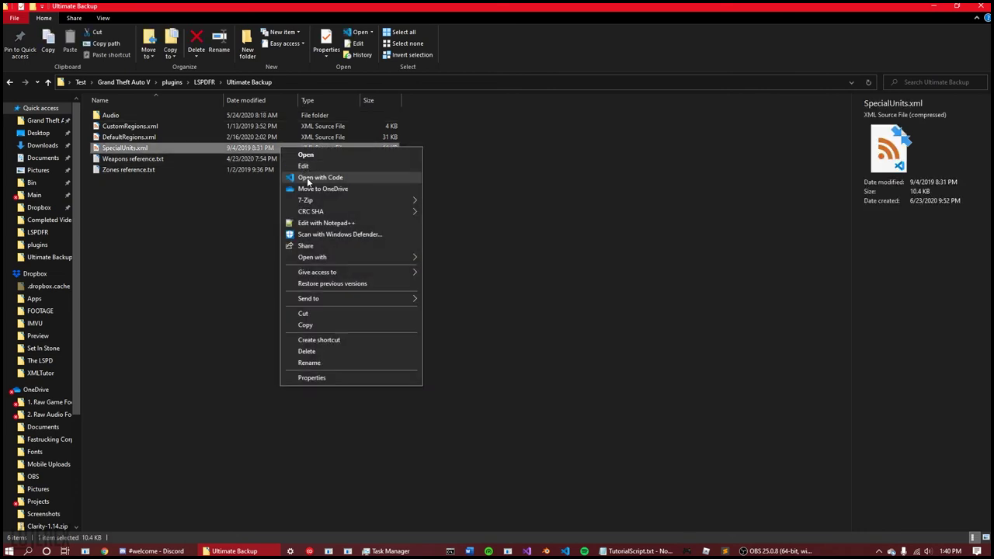
{"action": "left_click", "coordinate": [313, 225]}
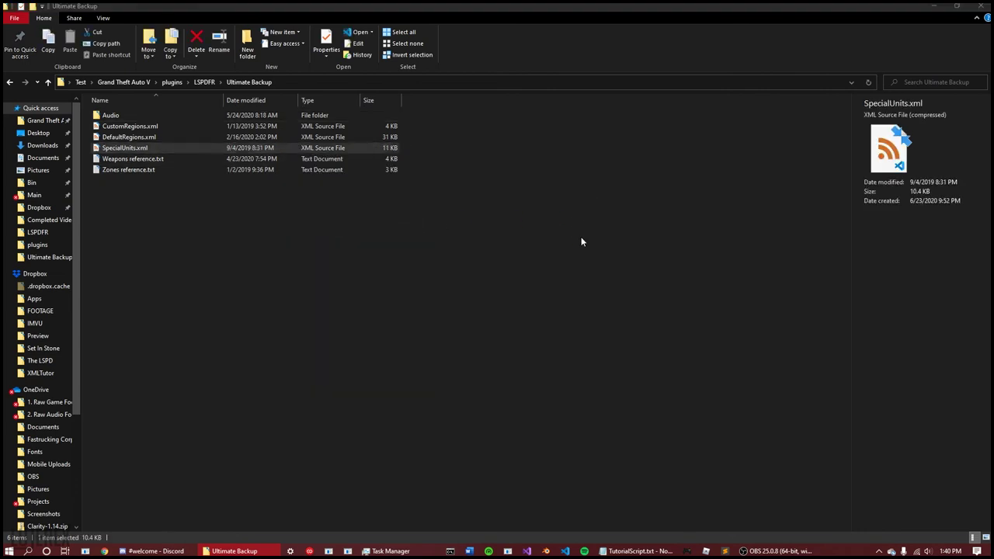
Step: Delete the closing VehicleSet tag of the BlaineCounty region above the Supervisor unit, save SpecialUnits.xml and close the editor
{"action": "left_click_drag", "start_coordinate": [987, 89], "coordinate": [983, 144]}
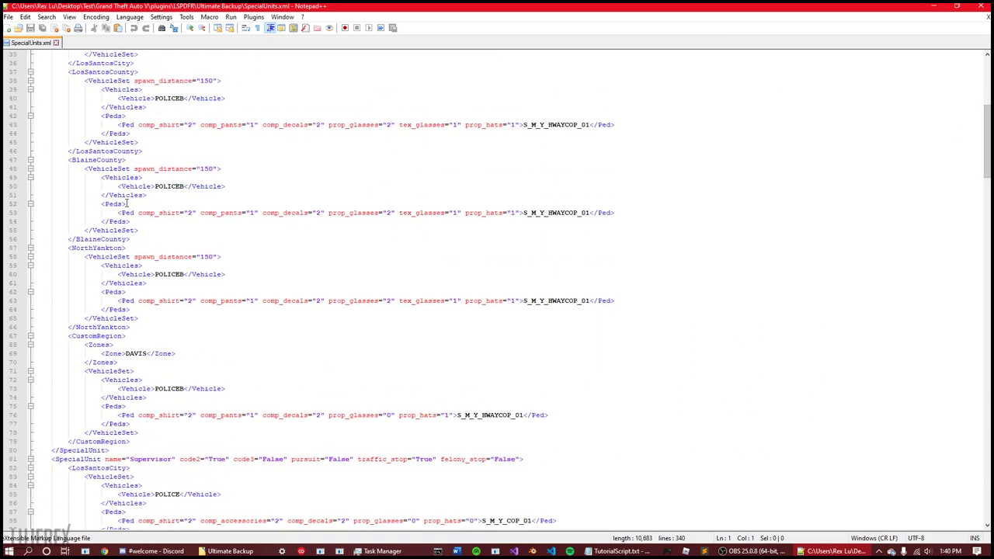
{"action": "left_click_drag", "start_coordinate": [138, 230], "coordinate": [132, 224]}
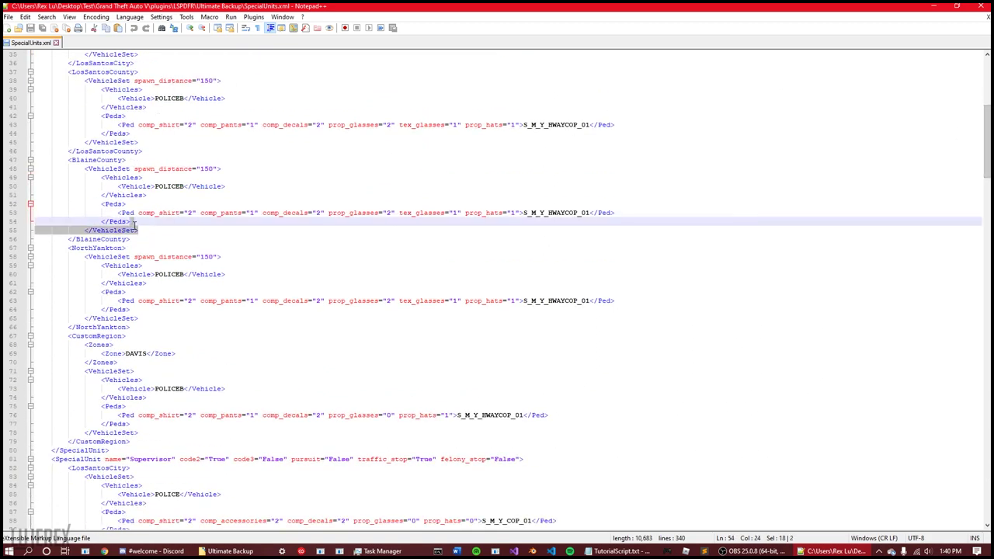
{"action": "key", "text": "Delete"}
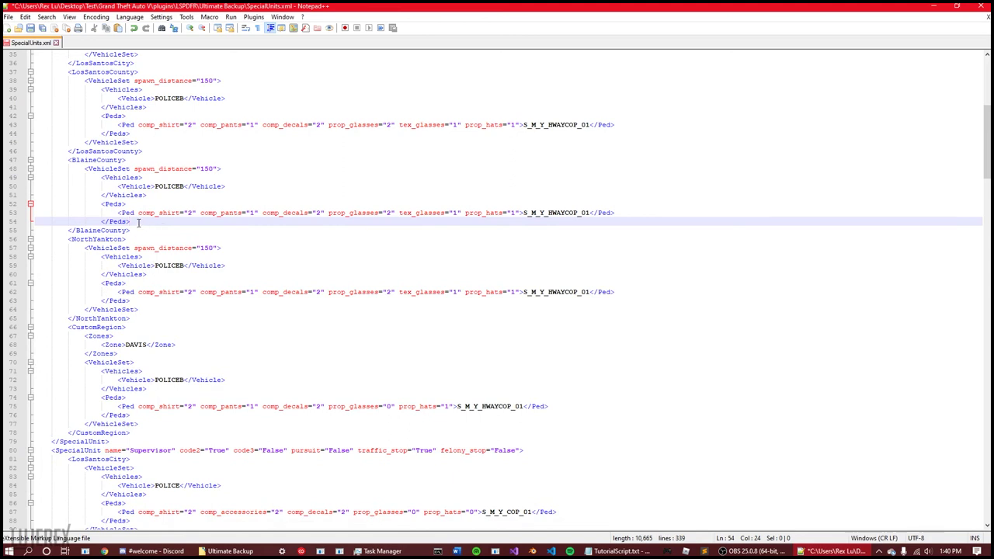
{"action": "left_click", "coordinate": [31, 28]}
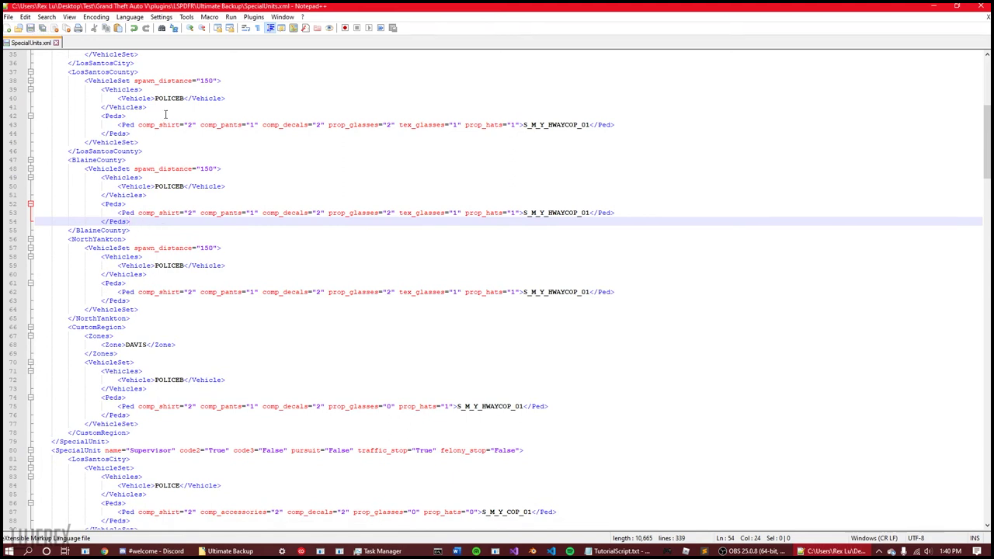
{"action": "left_click", "coordinate": [973, 9]}
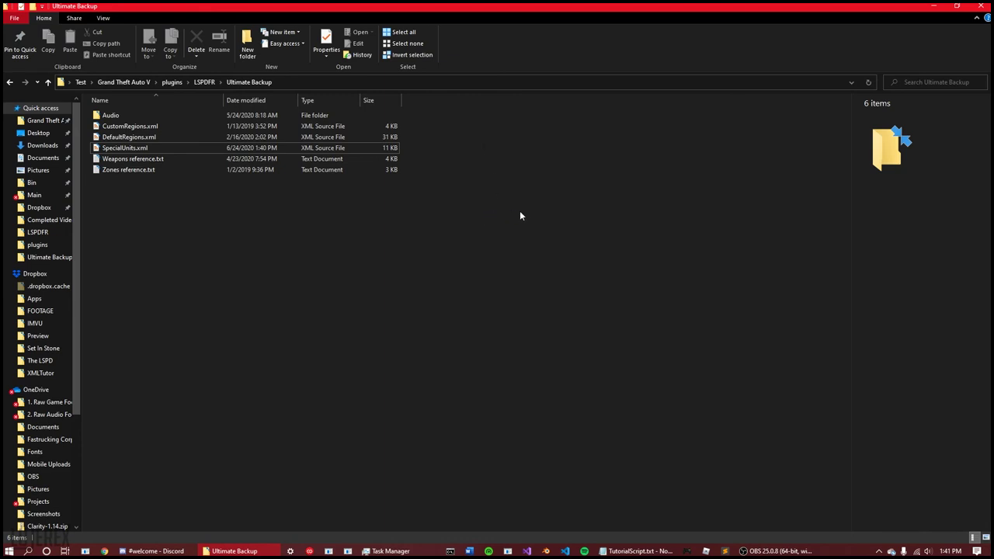
Step: Open CustomRegions.xml from the Ultimate Backup folder in Notepad++ and close the SpecialUnits.xml file
{"action": "right_click", "coordinate": [286, 129]}
{"action": "left_click", "coordinate": [331, 205]}
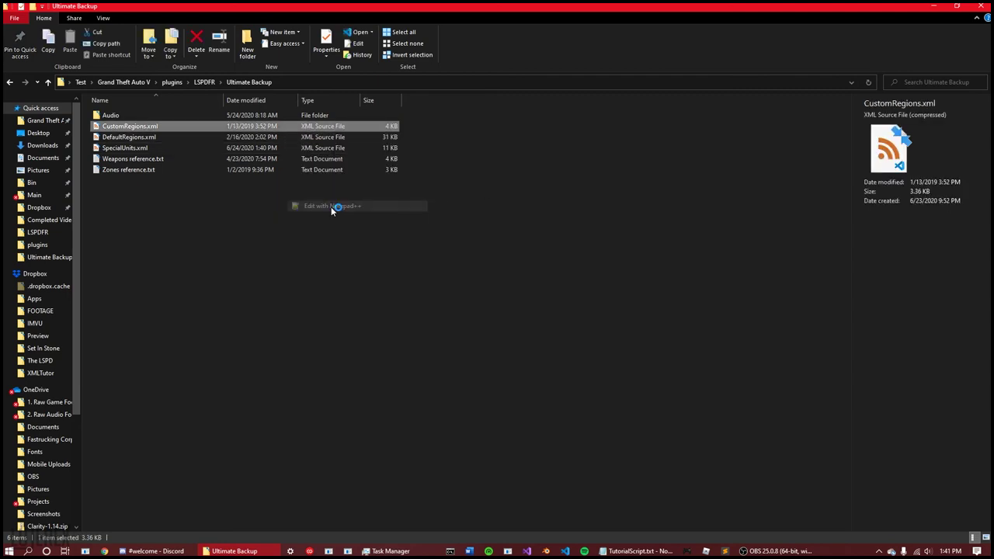
{"action": "left_click", "coordinate": [56, 42]}
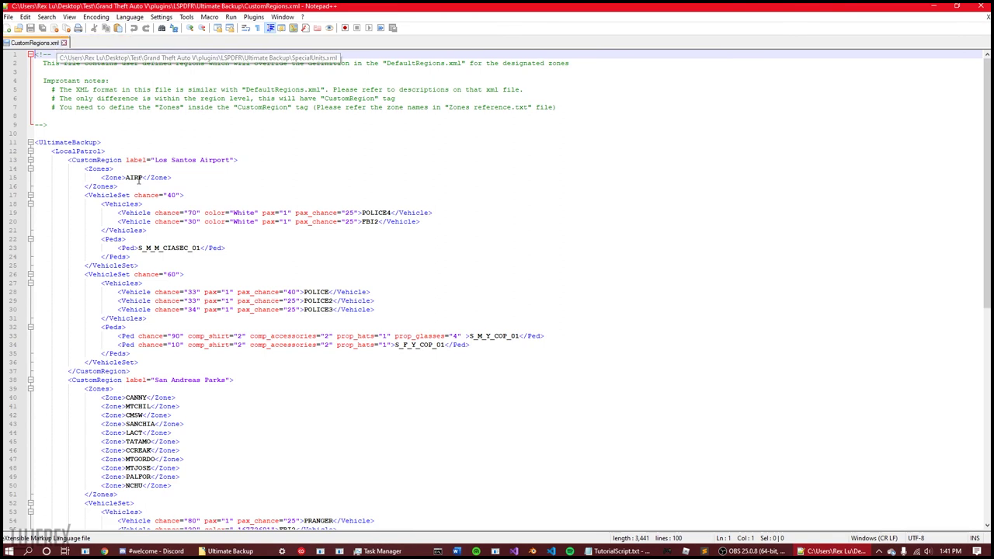
Step: Look through the custom regions and copy the AIRP zone line from the "Los Santos Airport" region
{"action": "scroll", "coordinate": [150, 199], "scroll_direction": "down", "scroll_amount": 1}
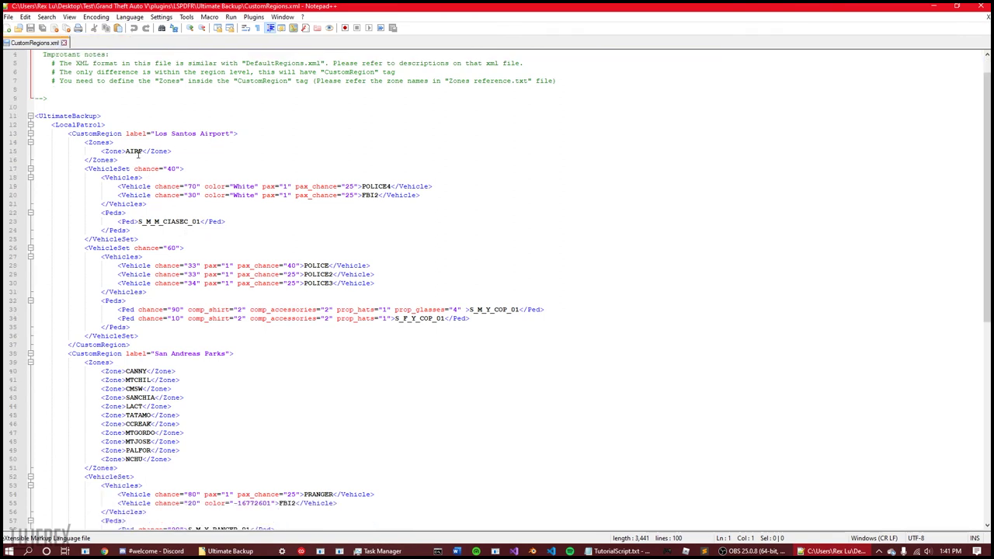
{"action": "scroll", "coordinate": [146, 231], "scroll_direction": "down", "scroll_amount": 4}
{"action": "scroll", "coordinate": [146, 230], "scroll_direction": "down", "scroll_amount": 2}
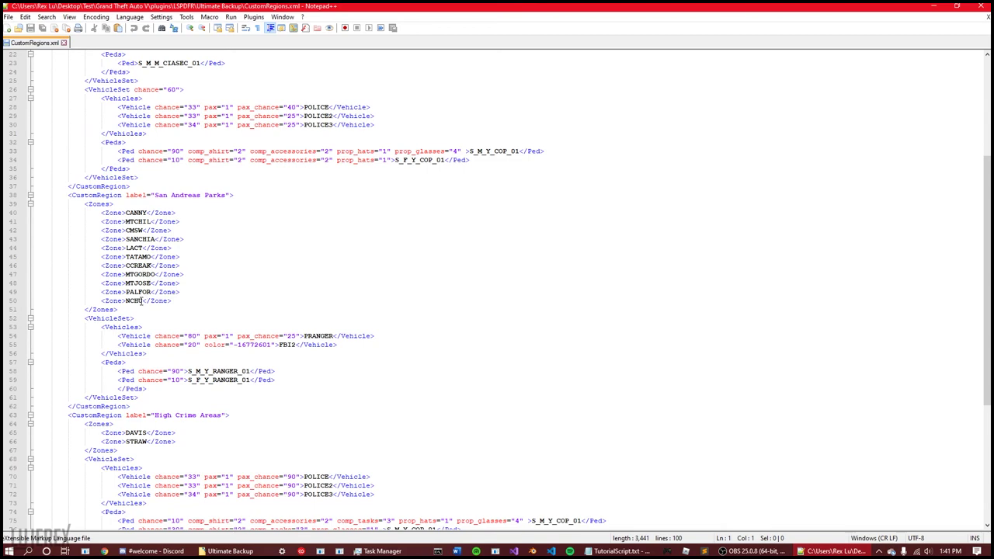
{"action": "scroll", "coordinate": [141, 303], "scroll_direction": "down", "scroll_amount": 2}
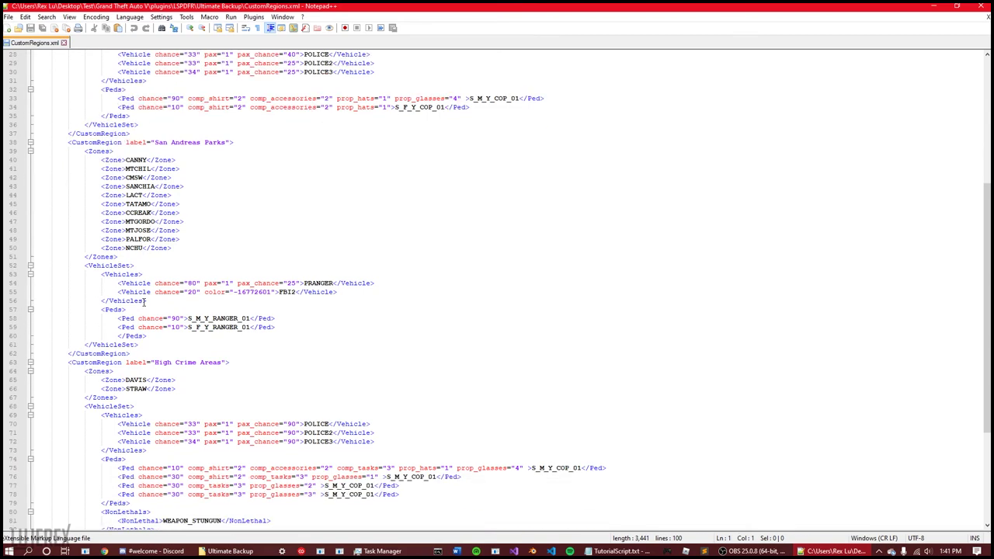
{"action": "scroll", "coordinate": [141, 303], "scroll_direction": "down", "scroll_amount": 3}
{"action": "scroll", "coordinate": [167, 127], "scroll_direction": "up", "scroll_amount": 12}
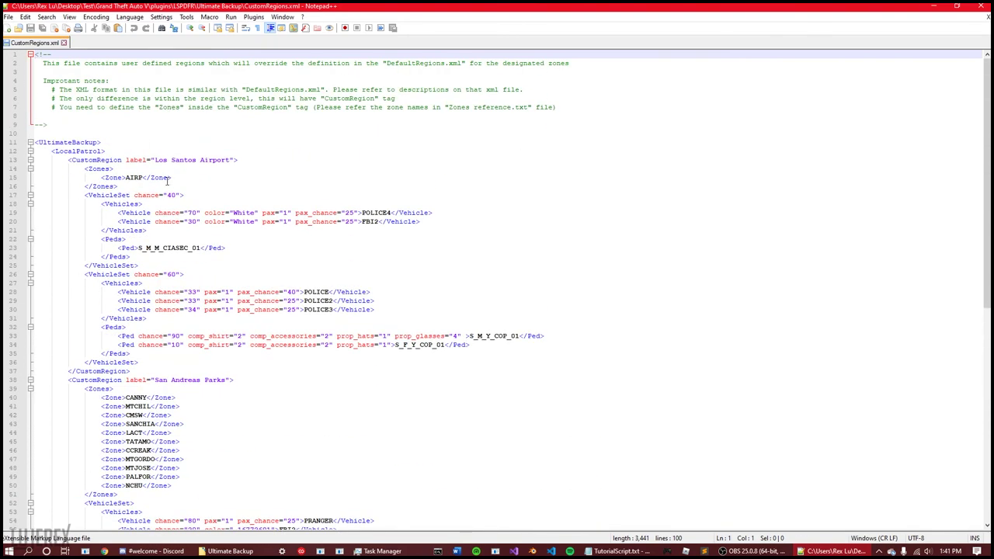
{"action": "left_click", "coordinate": [169, 178]}
{"action": "left_click_drag", "start_coordinate": [169, 178], "coordinate": [100, 177]}
{"action": "key", "text": "ctrl+c"}
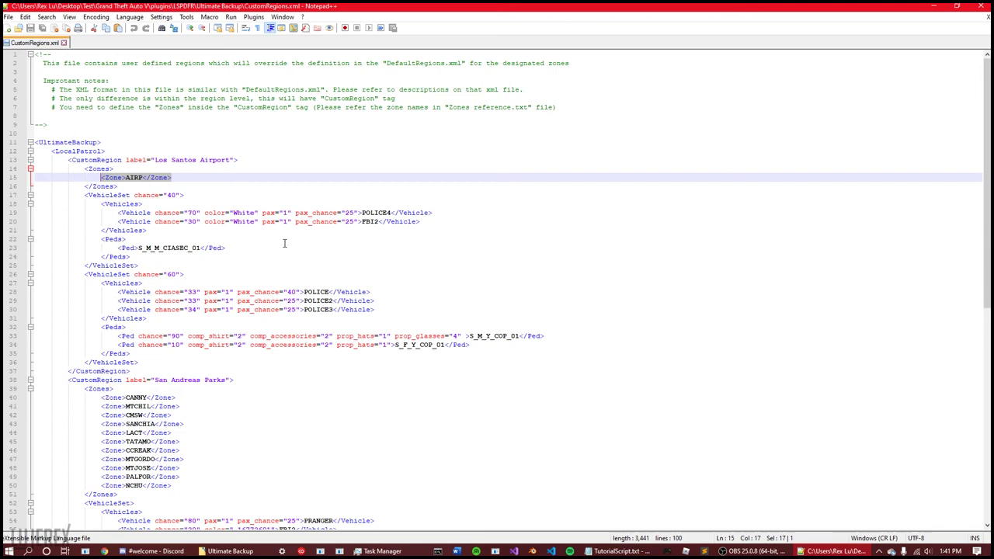
Step: Paste the AIRP zone line on a new line below STRAW in the "High Crime Areas" zones
{"action": "scroll", "coordinate": [284, 243], "scroll_direction": "down", "scroll_amount": 15}
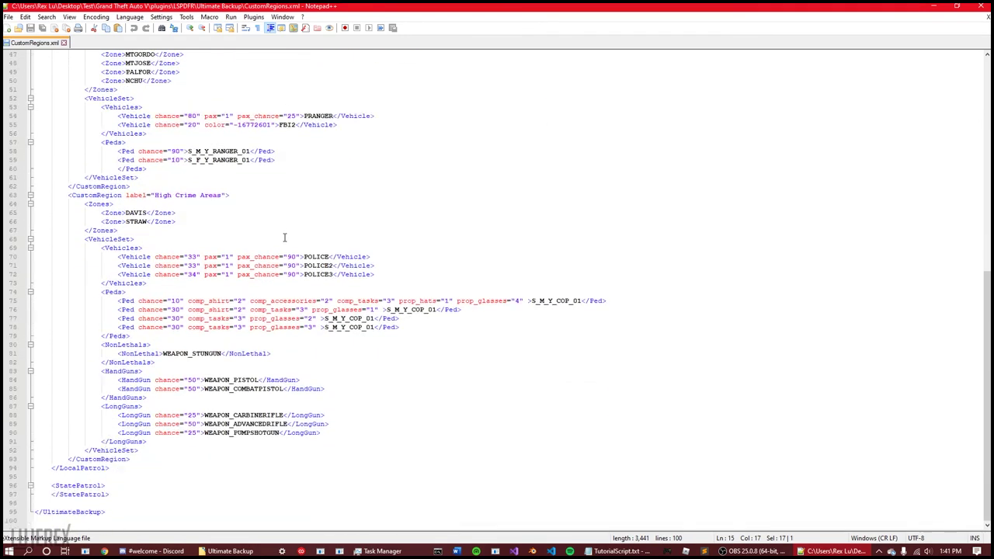
{"action": "left_click", "coordinate": [179, 223]}
{"action": "left_click", "coordinate": [177, 223]}
{"action": "key", "text": "Return"}
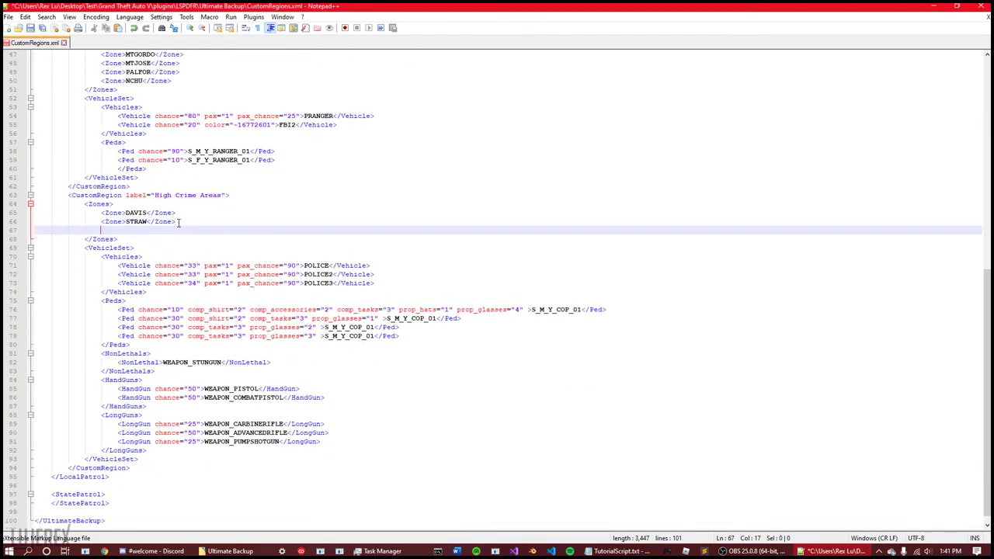
{"action": "key", "text": "ctrl+v"}
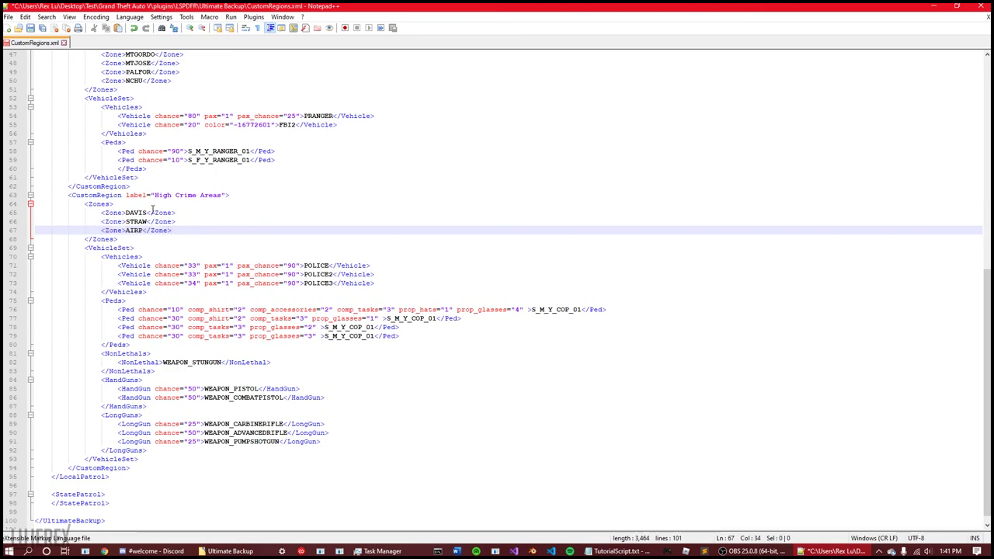
Step: Review the whole LocalPatrol section, comparing the zones listed under "Los Santos Airport" and "High Crime Areas"
{"action": "scroll", "coordinate": [183, 244], "scroll_direction": "up", "scroll_amount": 14}
{"action": "scroll", "coordinate": [184, 244], "scroll_direction": "up", "scroll_amount": 2}
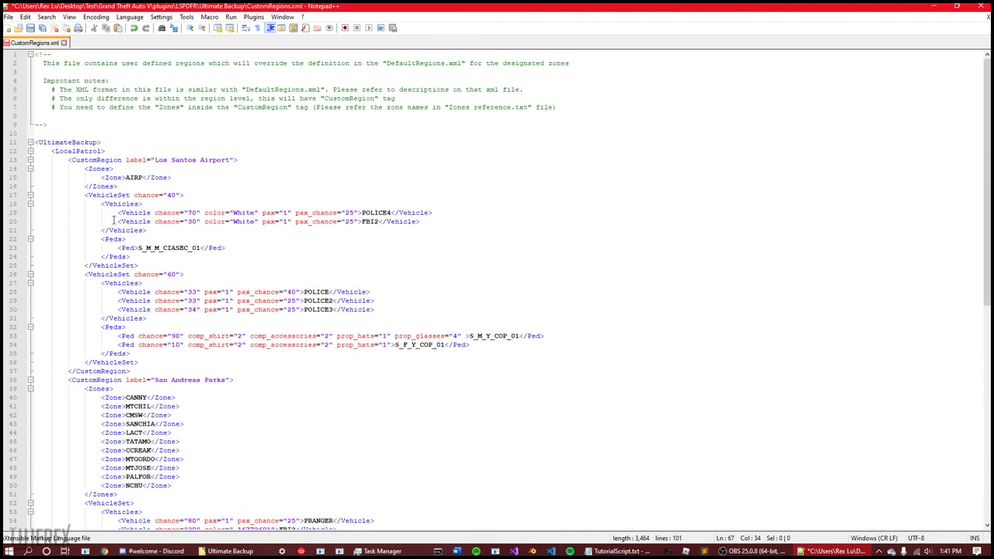
{"action": "left_click", "coordinate": [50, 151]}
{"action": "left_click_drag", "start_coordinate": [51, 151], "coordinate": [158, 468]}
{"action": "left_click", "coordinate": [181, 250]}
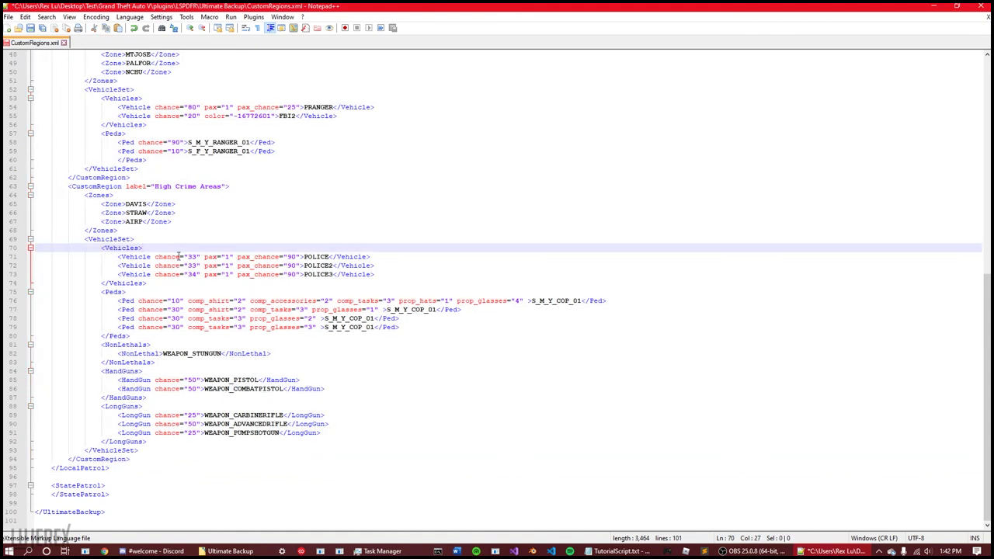
{"action": "scroll", "coordinate": [176, 224], "scroll_direction": "up", "scroll_amount": 3}
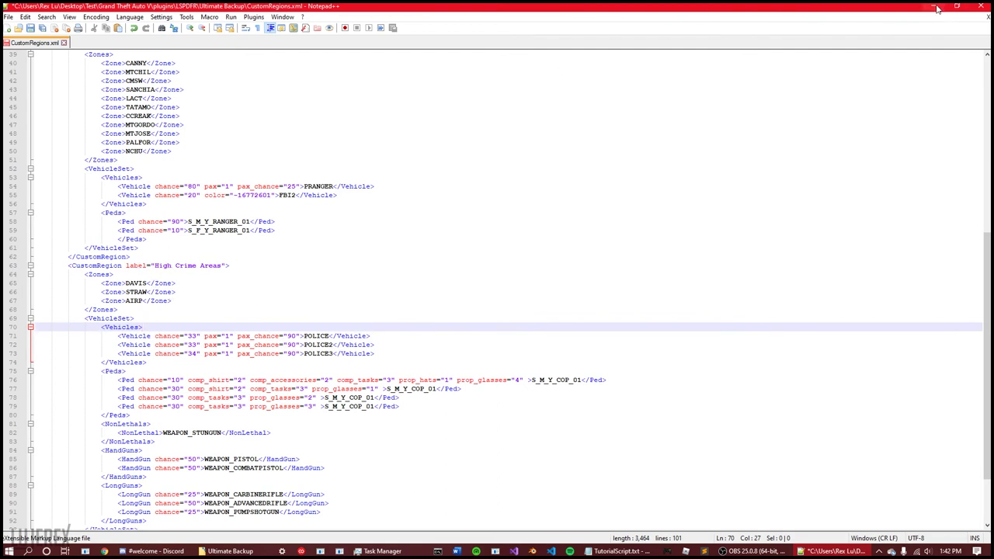
Step: Close CustomRegions.xml without saving the changes and exit the editor
{"action": "left_click", "coordinate": [64, 43]}
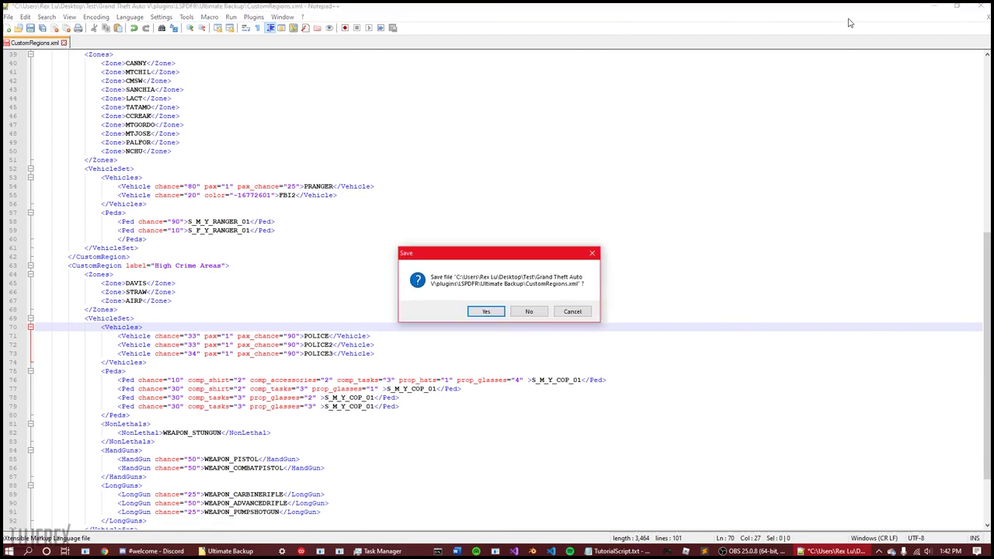
{"action": "left_click", "coordinate": [514, 318]}
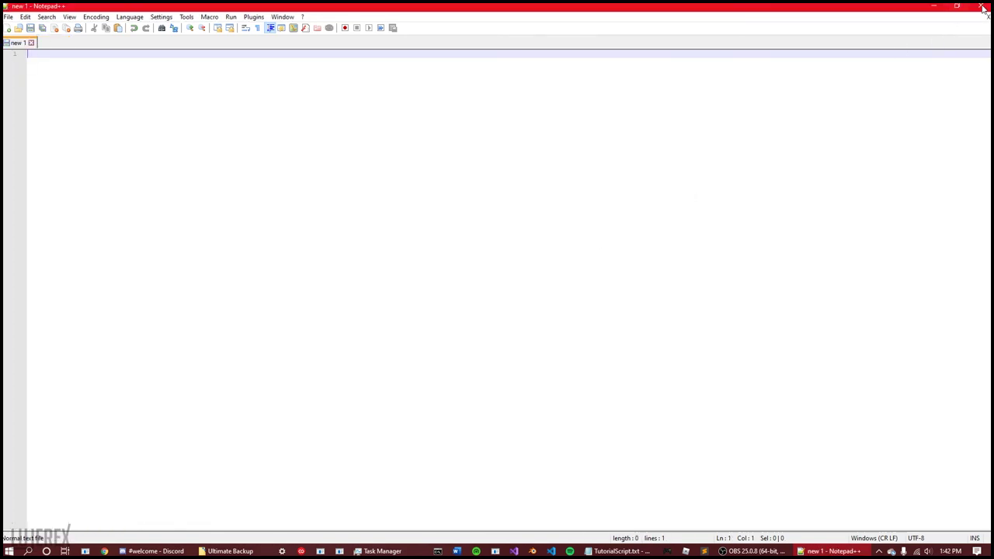
{"action": "left_click", "coordinate": [983, 6]}
Step: Open DefaultRegions.xml in Notepad++, read through its notes down to the LosSantosCity region, and close the editor
{"action": "left_click", "coordinate": [131, 138]}
{"action": "right_click", "coordinate": [130, 138]}
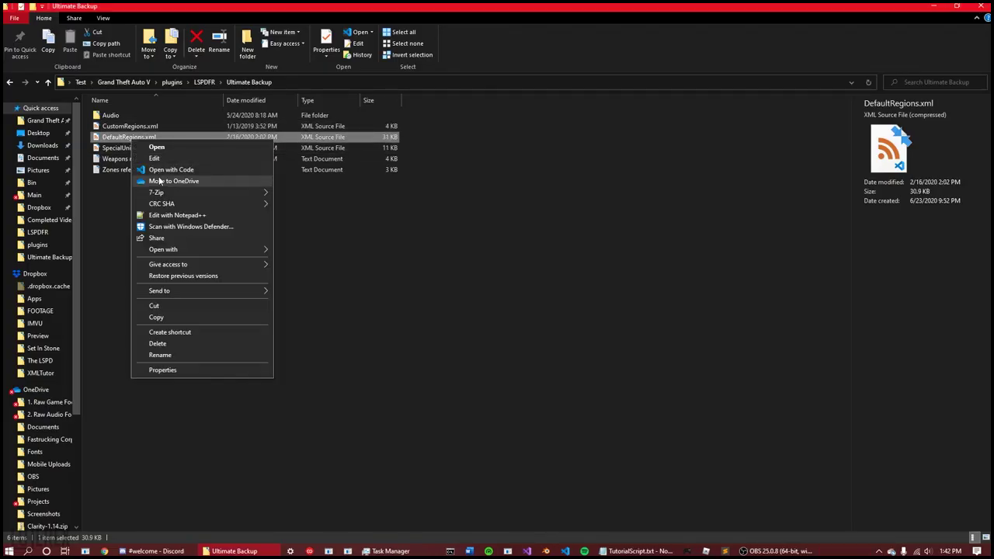
{"action": "left_click", "coordinate": [164, 215]}
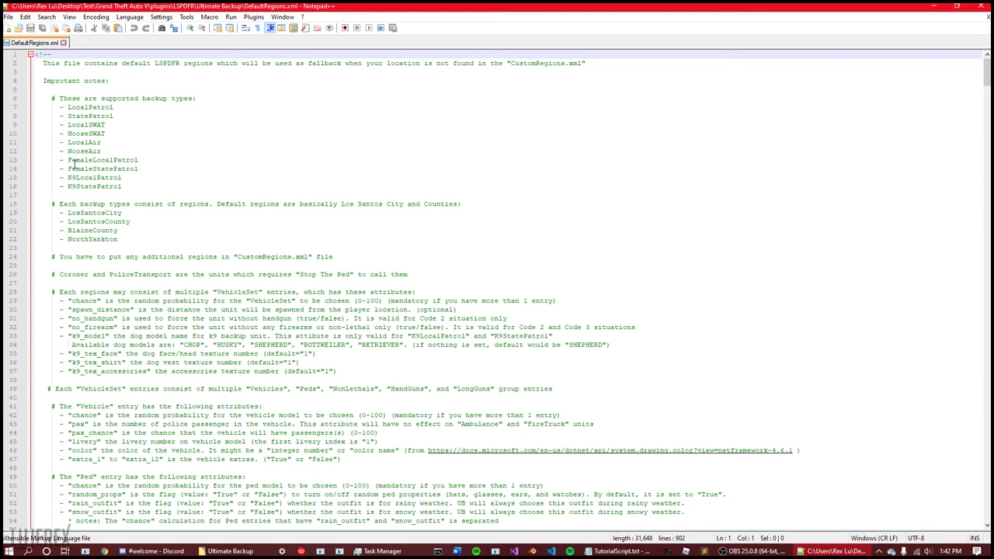
{"action": "left_click", "coordinate": [70, 163]}
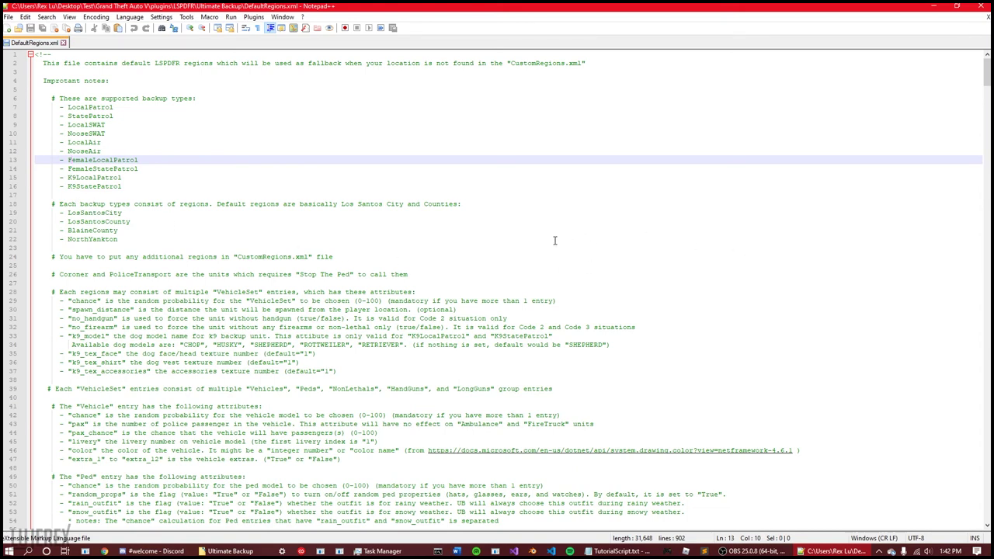
{"action": "scroll", "coordinate": [200, 249], "scroll_direction": "down", "scroll_amount": 1}
{"action": "scroll", "coordinate": [200, 250], "scroll_direction": "down", "scroll_amount": 20}
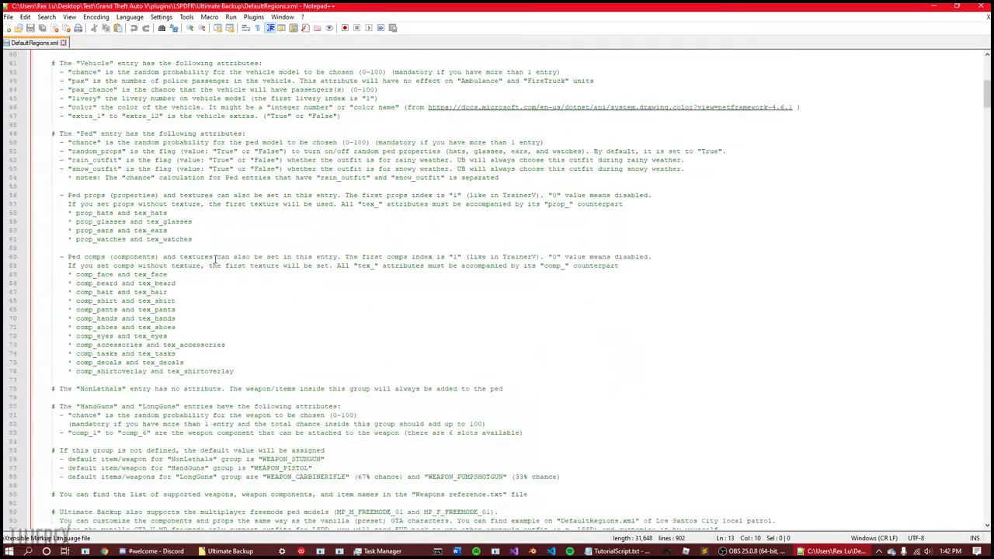
{"action": "scroll", "coordinate": [227, 269], "scroll_direction": "down", "scroll_amount": 1}
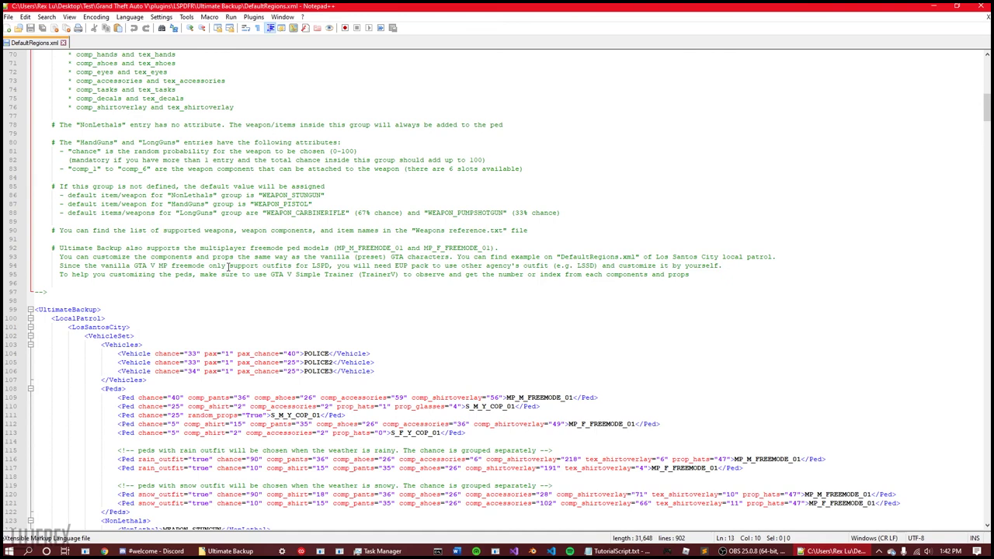
{"action": "scroll", "coordinate": [606, 179], "scroll_direction": "up", "scroll_amount": 1}
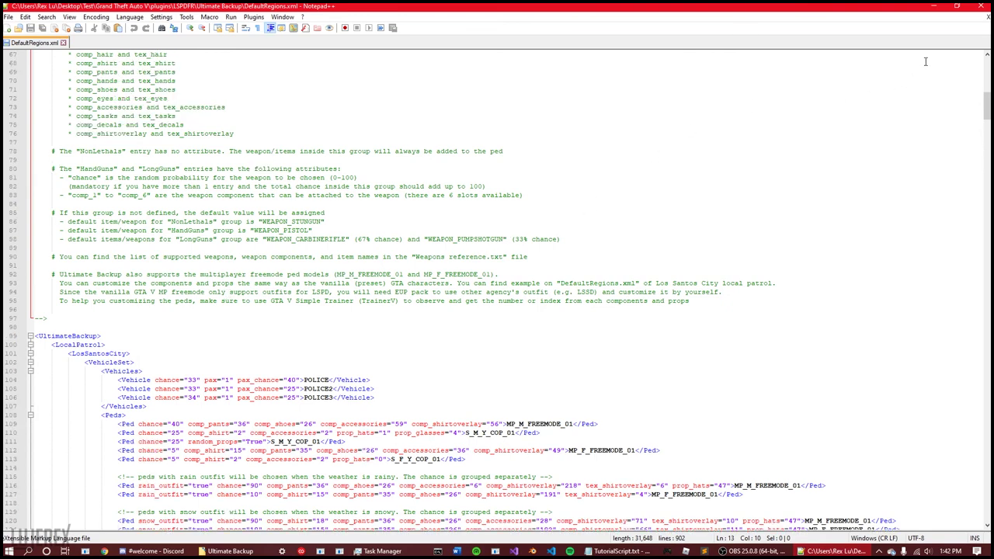
{"action": "left_click", "coordinate": [981, 7]}
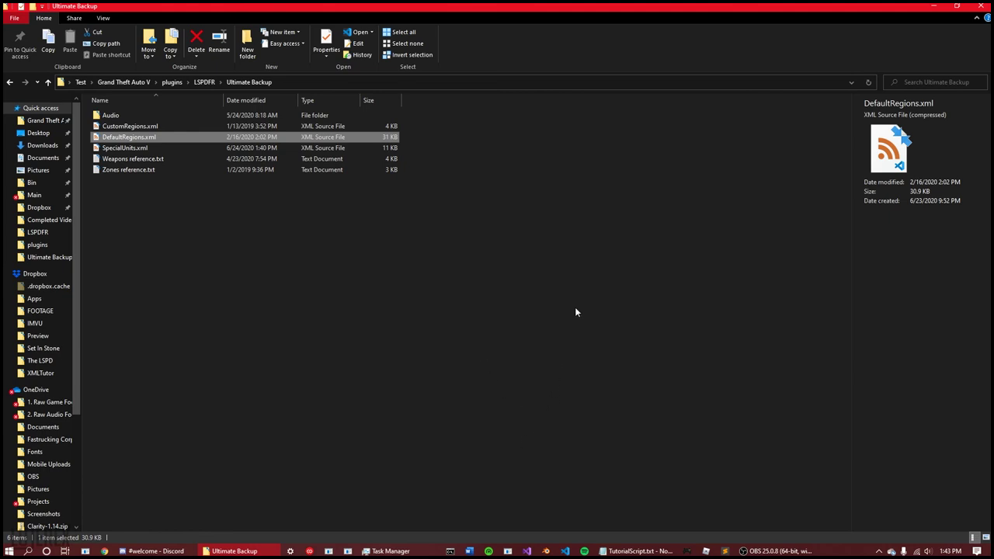
Step: Browse the Test copy of the Grand Theft Auto V folder through plugins to LSPDFR, and return to its root
{"action": "left_click", "coordinate": [124, 82]}
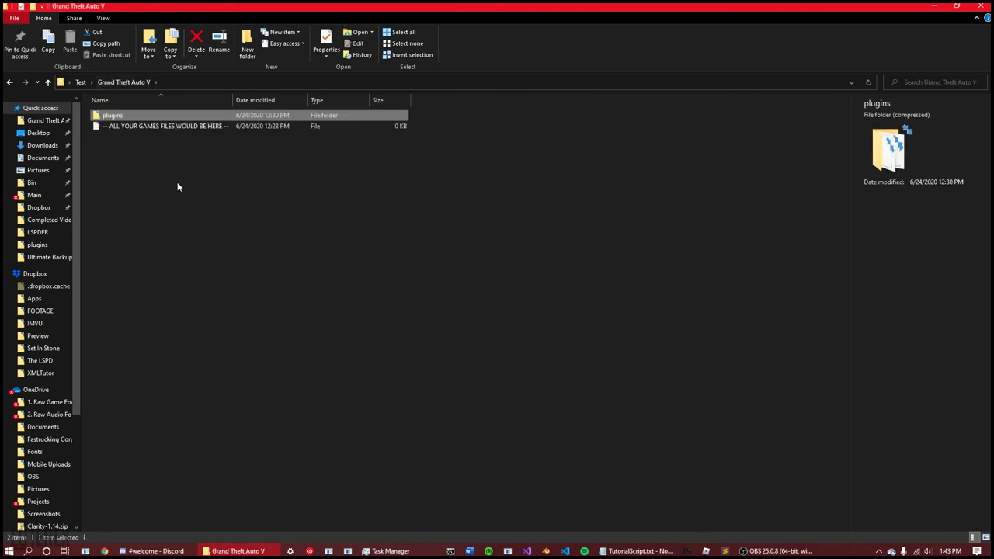
{"action": "left_click", "coordinate": [412, 246]}
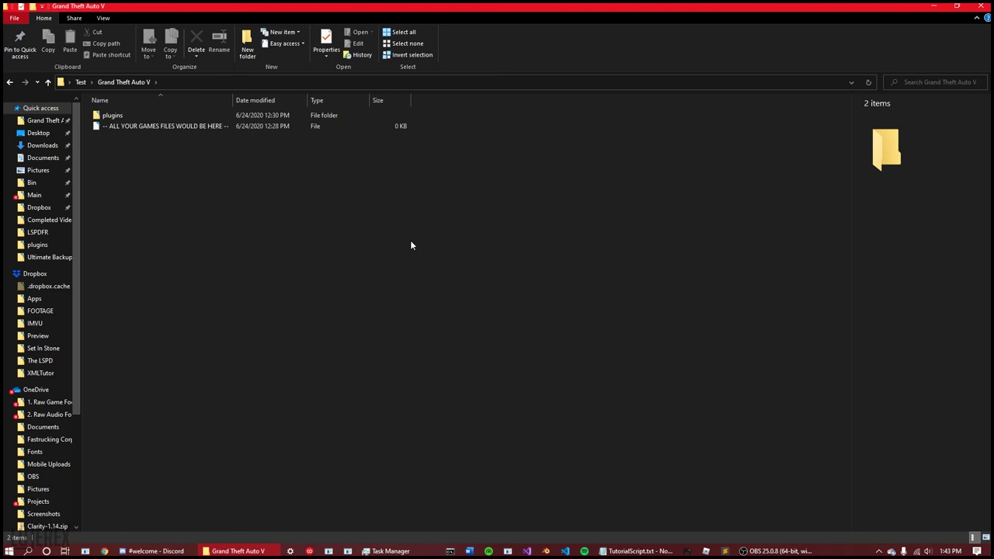
{"action": "double_click", "coordinate": [275, 117]}
{"action": "left_click", "coordinate": [274, 117]}
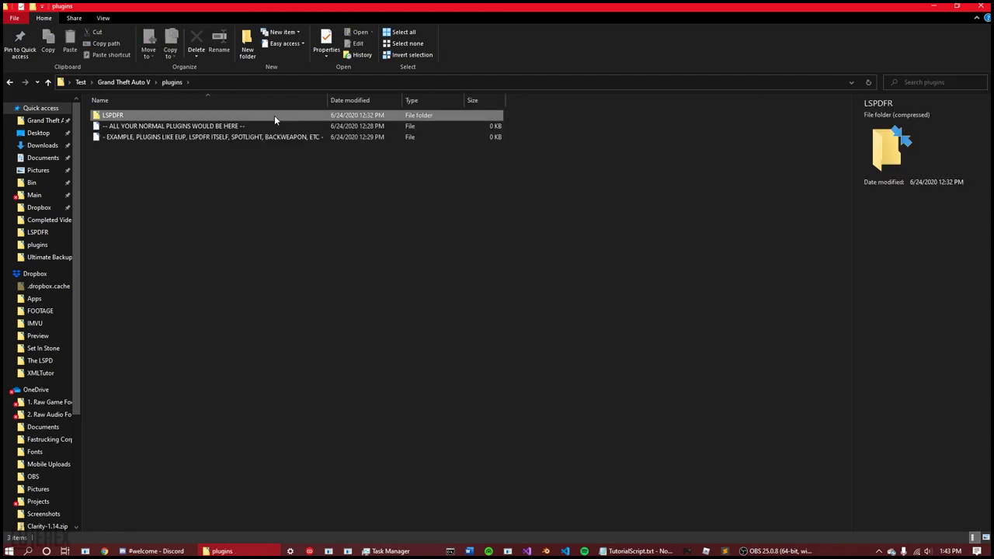
{"action": "double_click", "coordinate": [186, 121]}
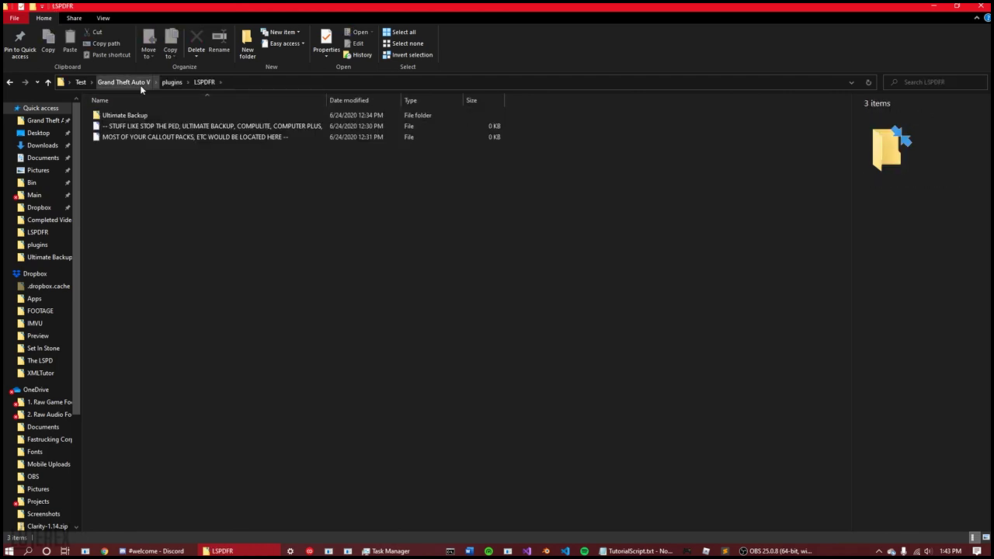
{"action": "left_click", "coordinate": [140, 83]}
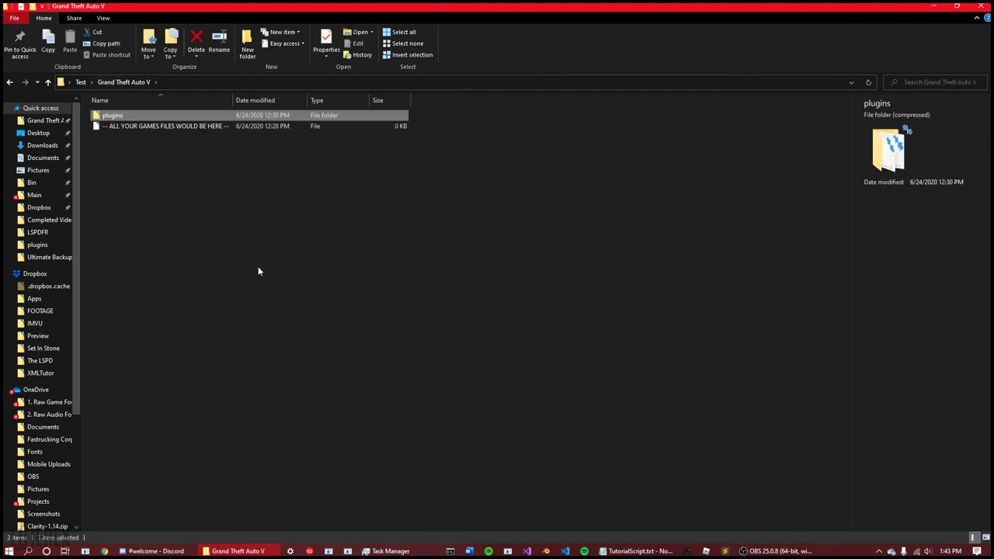
Step: Browse the installed Grand Theft Auto V folder under Rockstar Games to plugins > LSPDFR and select all its items
{"action": "left_click", "coordinate": [34, 121]}
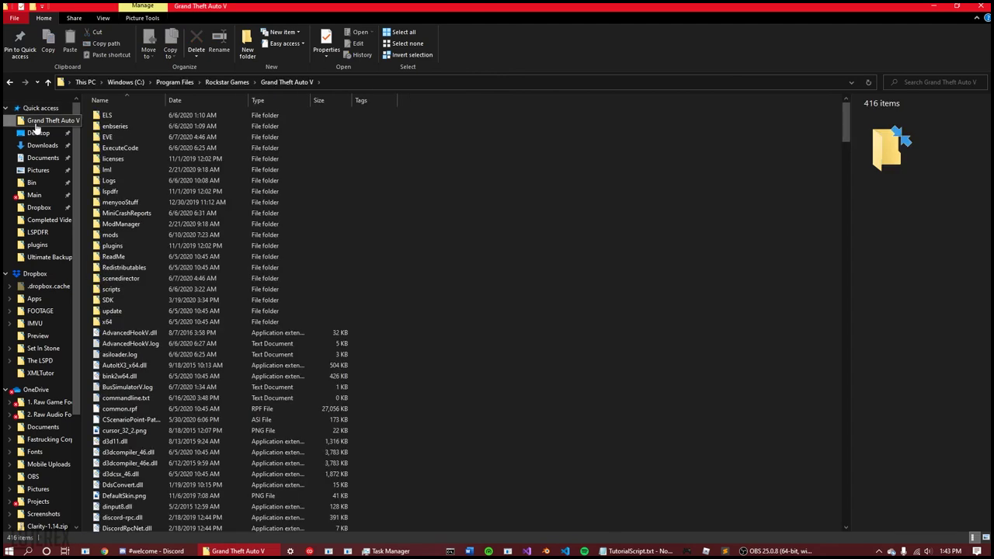
{"action": "scroll", "coordinate": [281, 252], "scroll_direction": "down", "scroll_amount": 9}
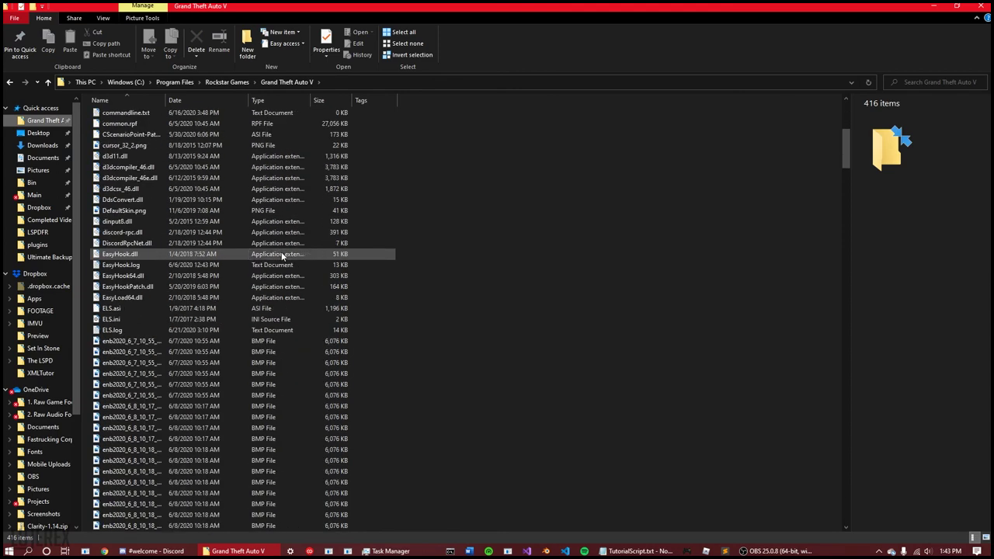
{"action": "scroll", "coordinate": [281, 252], "scroll_direction": "up", "scroll_amount": 5}
{"action": "left_click_drag", "start_coordinate": [848, 124], "coordinate": [820, 101]}
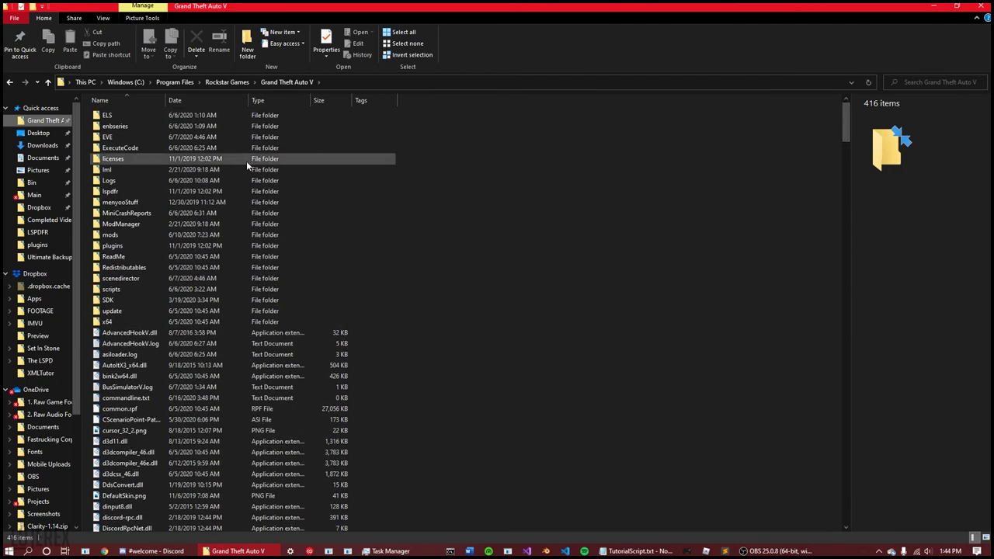
{"action": "double_click", "coordinate": [125, 247]}
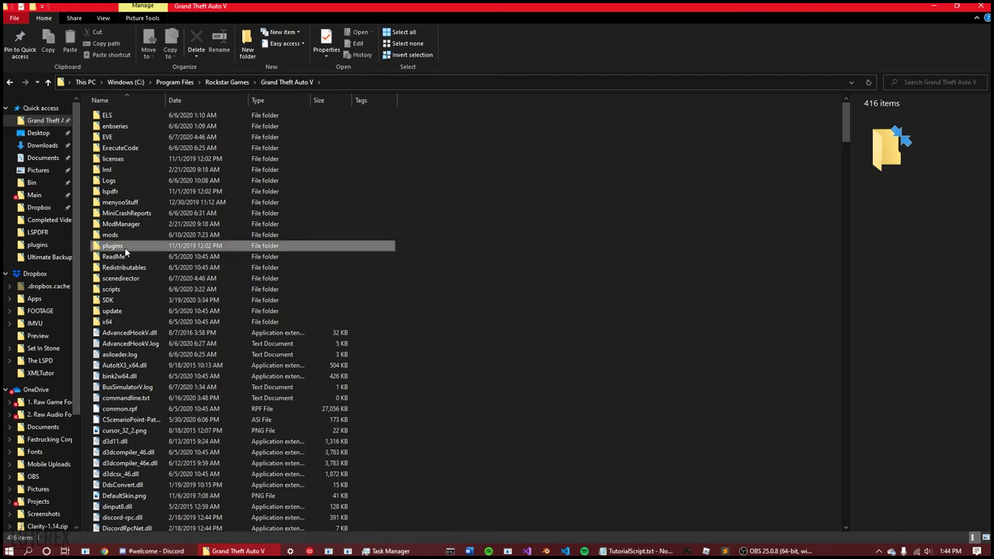
{"action": "double_click", "coordinate": [134, 126]}
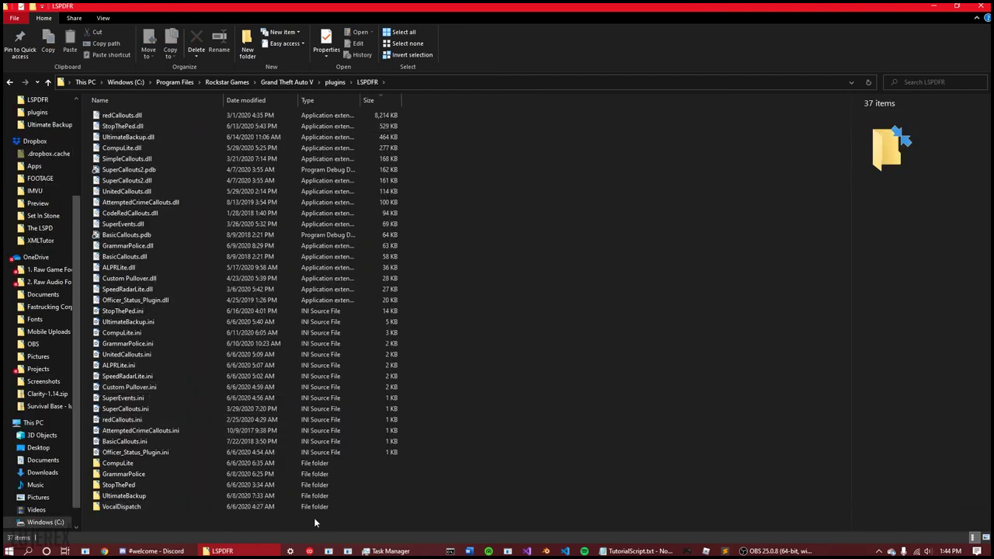
{"action": "left_click_drag", "start_coordinate": [314, 517], "coordinate": [451, 109]}
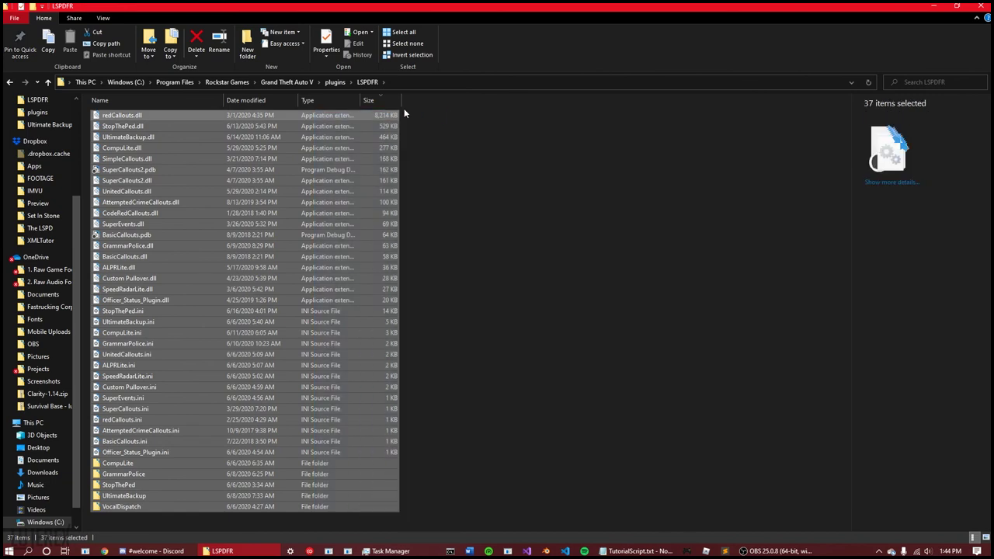
Step: Look at the separate lspdfr folder in the installed game's root and return to the Grand Theft Auto V folder
{"action": "left_click", "coordinate": [299, 84]}
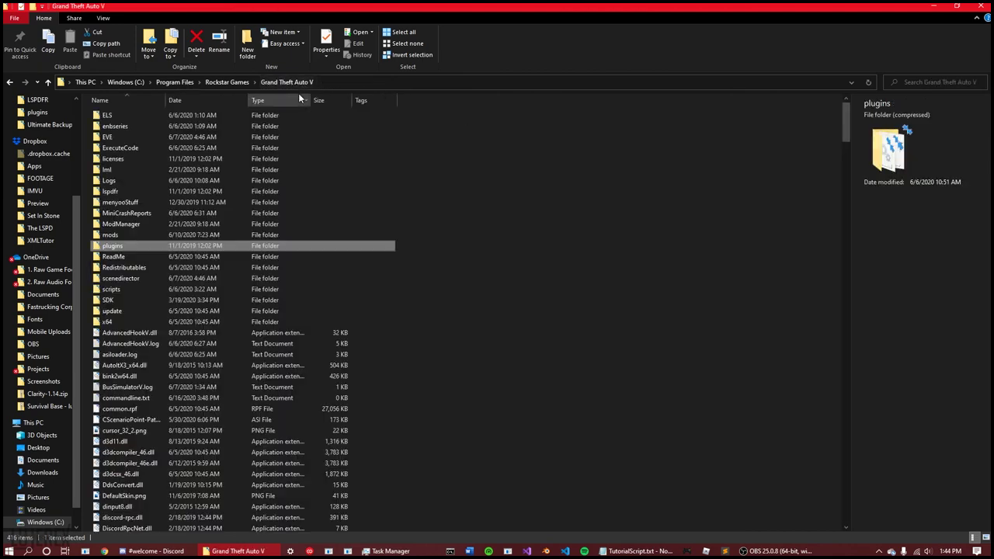
{"action": "double_click", "coordinate": [135, 191]}
{"action": "left_click", "coordinate": [135, 191]}
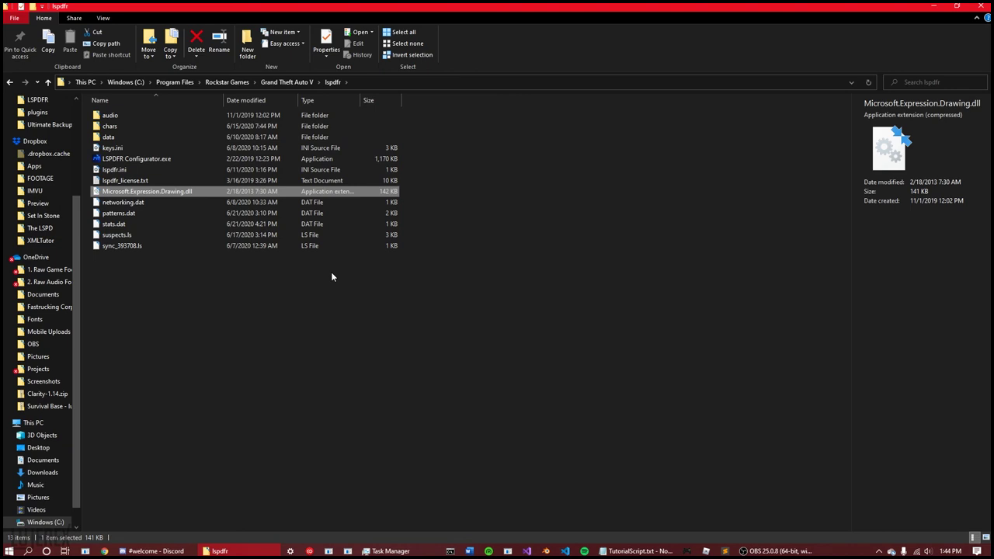
{"action": "left_click", "coordinate": [288, 82]}
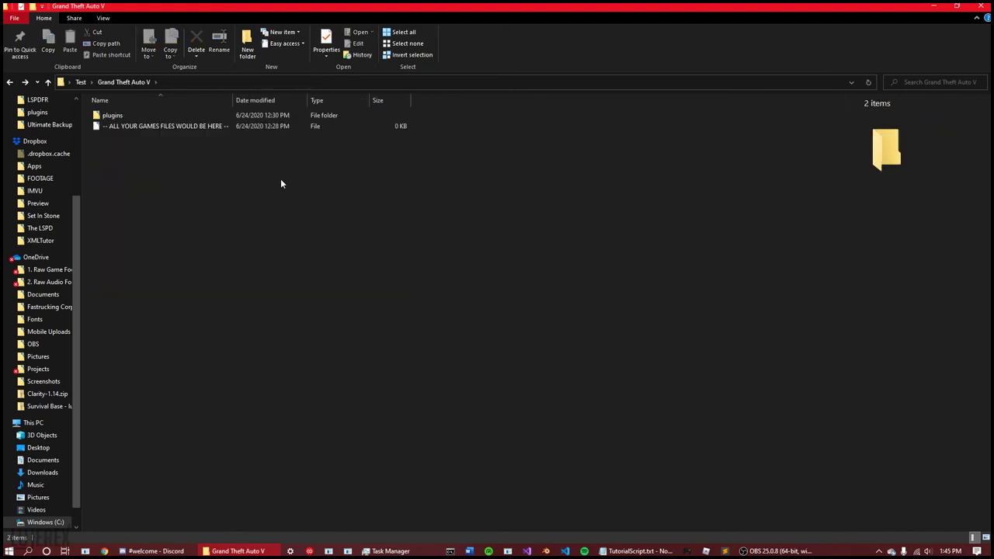
Step: Open CustomRegions.xml from plugins > LSPDFR > Ultimate Backup in the Test copy of Grand Theft Auto V
{"action": "double_click", "coordinate": [248, 115]}
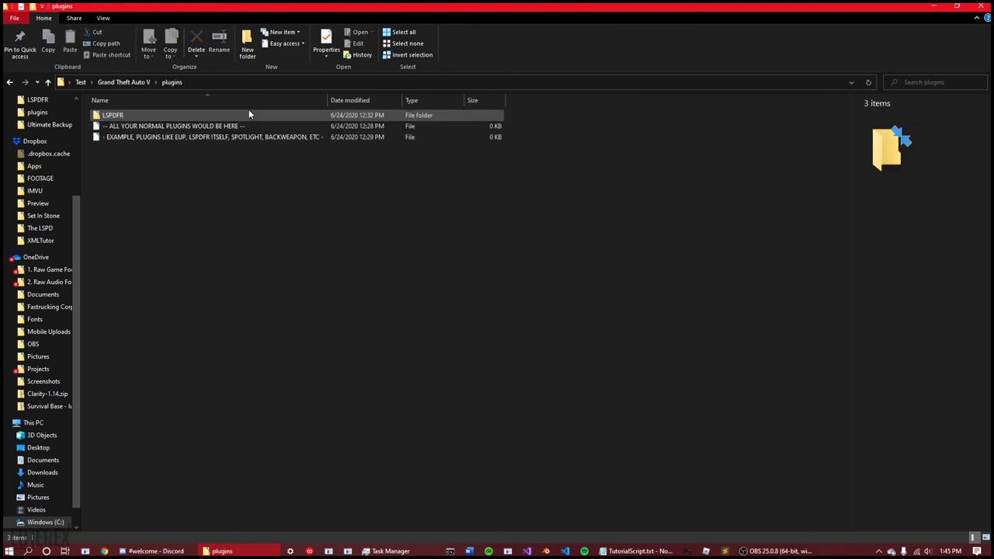
{"action": "double_click", "coordinate": [249, 115]}
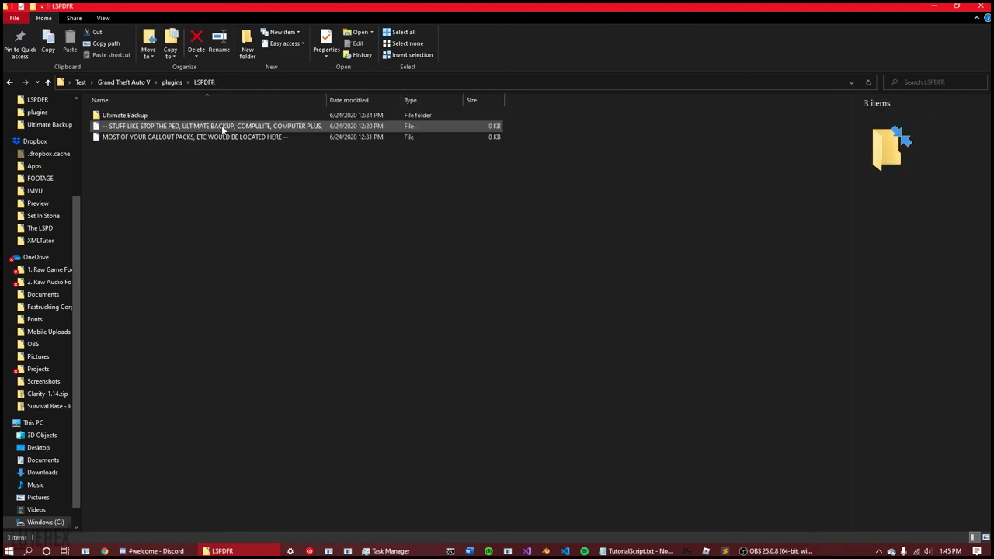
{"action": "double_click", "coordinate": [179, 116]}
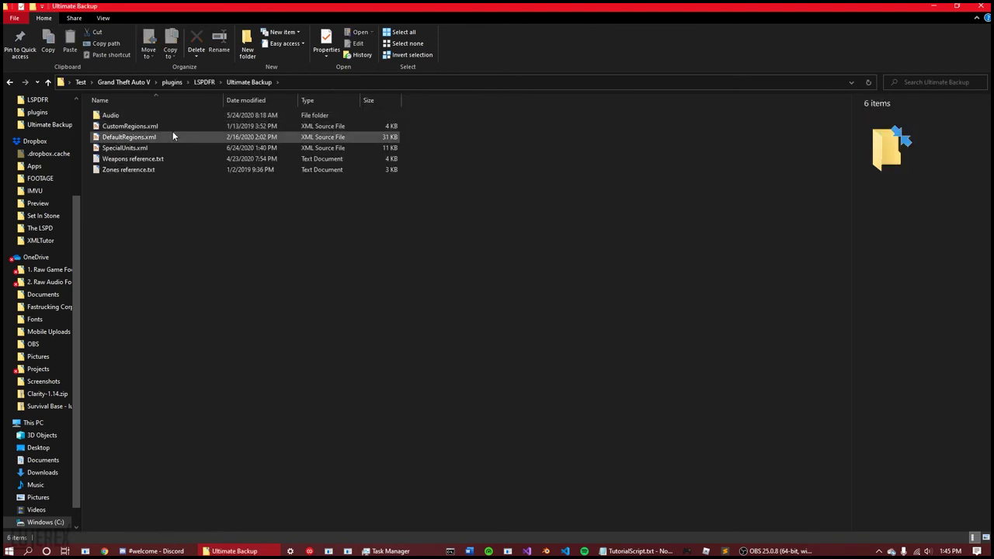
{"action": "left_click", "coordinate": [164, 127]}
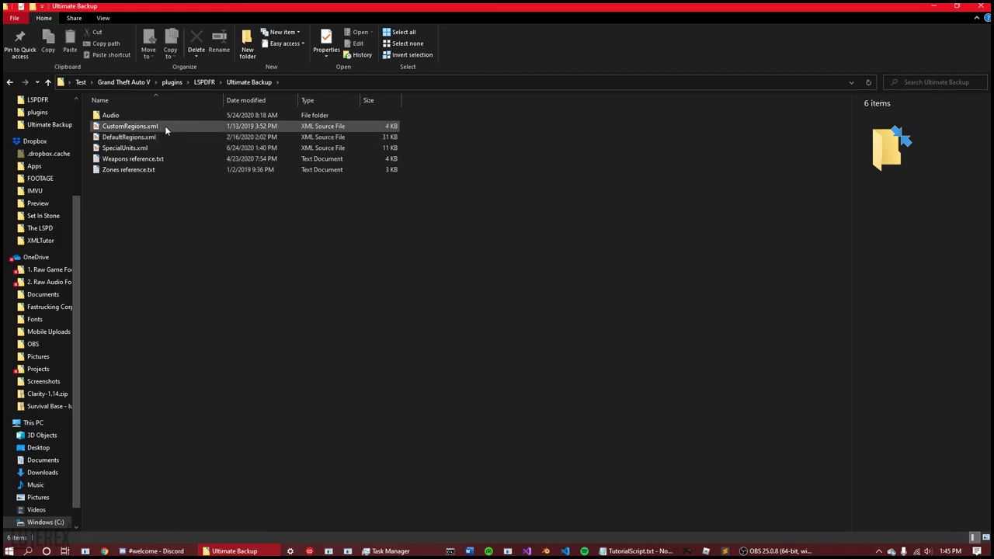
{"action": "double_click", "coordinate": [164, 125]}
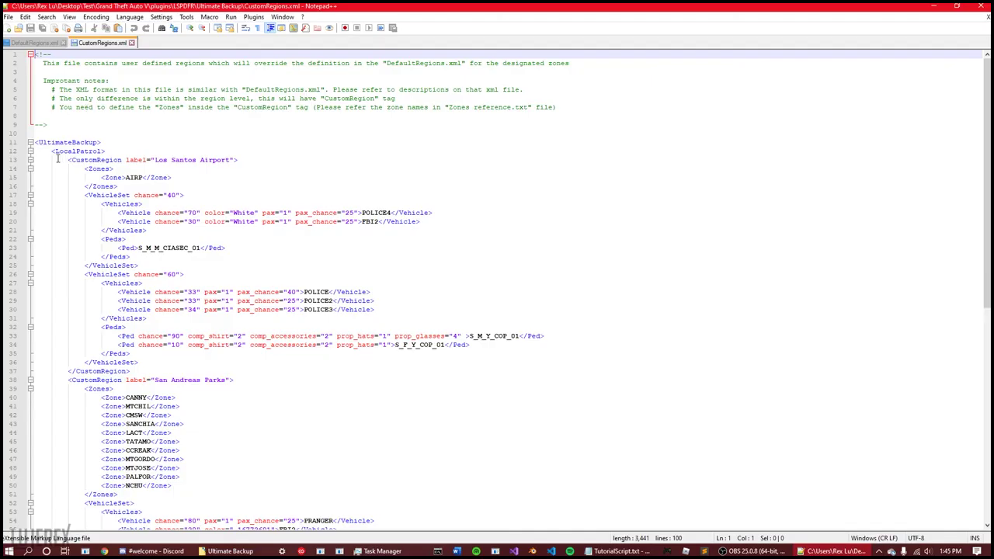
Step: Replace the LocalPatrol opening and LosSantosCity block in DefaultRegions.xml with the LocalPatrol opening and "Los Santos Airport" region from CustomRegions.xml
{"action": "left_click_drag", "start_coordinate": [49, 152], "coordinate": [131, 160]}
{"action": "scroll", "coordinate": [231, 222], "scroll_direction": "down", "scroll_amount": 6}
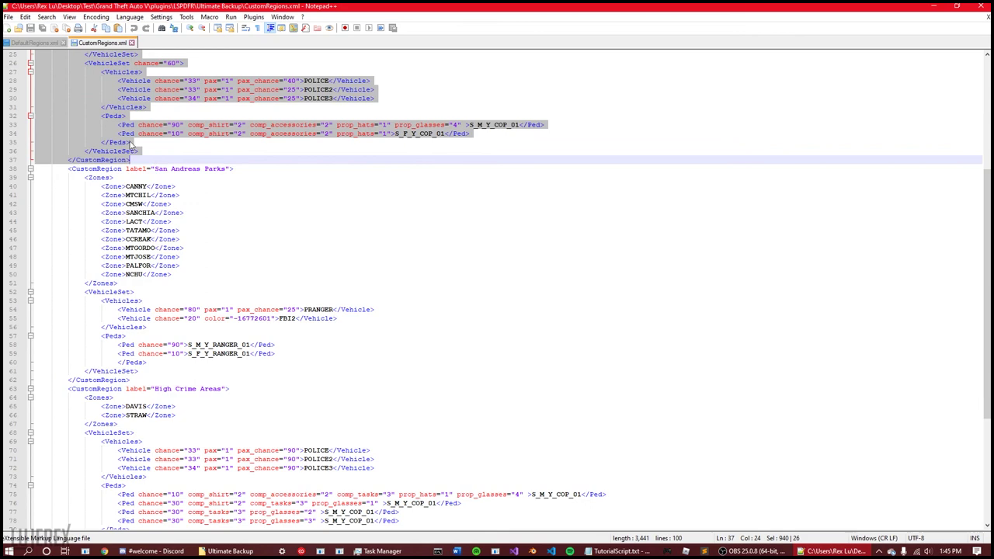
{"action": "left_click", "coordinate": [32, 43]}
{"action": "scroll", "coordinate": [67, 198], "scroll_direction": "down", "scroll_amount": 8}
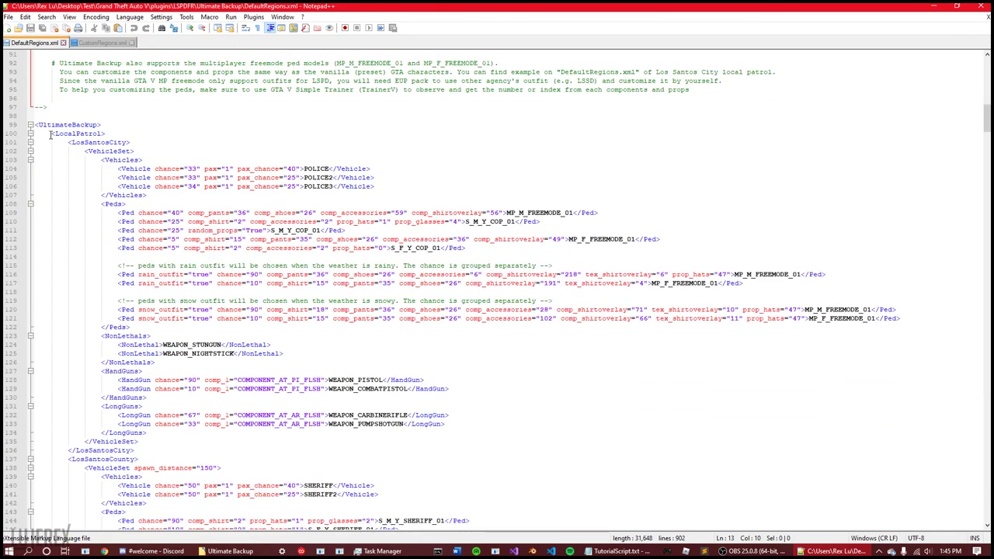
{"action": "left_click_drag", "start_coordinate": [35, 134], "coordinate": [159, 369]}
{"action": "key", "text": "ctrl+v"}
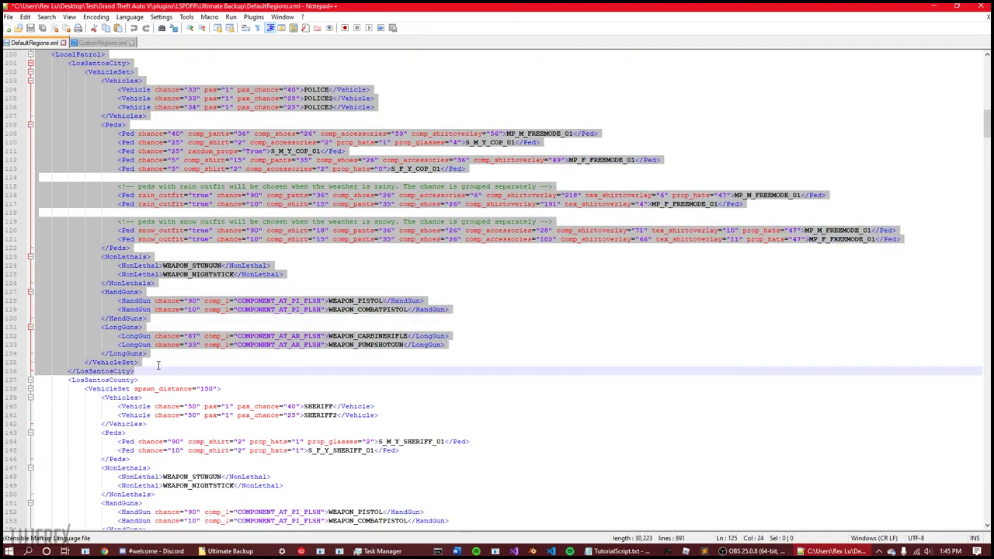
Step: Compare the "Los Santos Airport" region with the adjacent LosSantosCounty structure, and review the notes at the start of DefaultRegions.xml
{"action": "scroll", "coordinate": [122, 281], "scroll_direction": "up", "scroll_amount": 5}
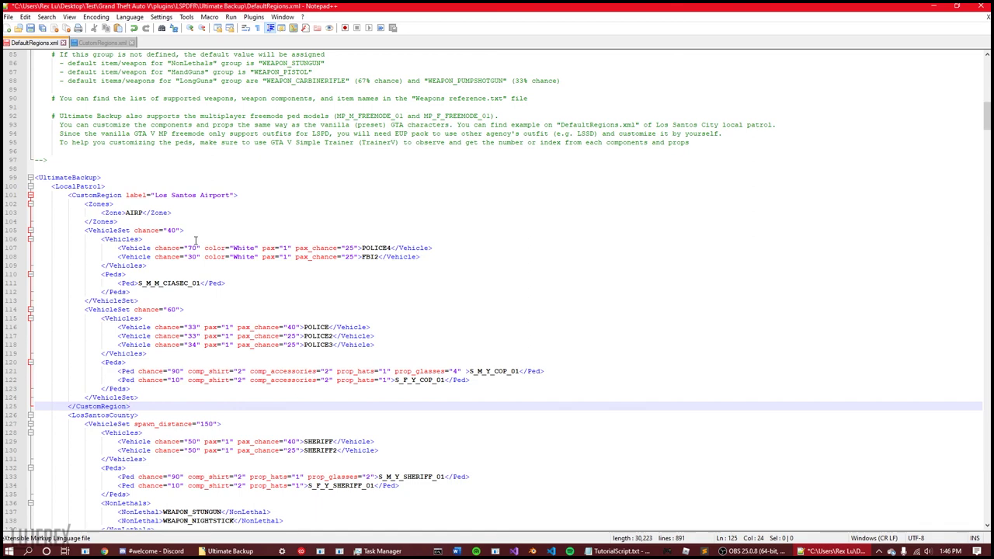
{"action": "scroll", "coordinate": [62, 233], "scroll_direction": "down", "scroll_amount": 7}
{"action": "scroll", "coordinate": [47, 375], "scroll_direction": "up", "scroll_amount": 6}
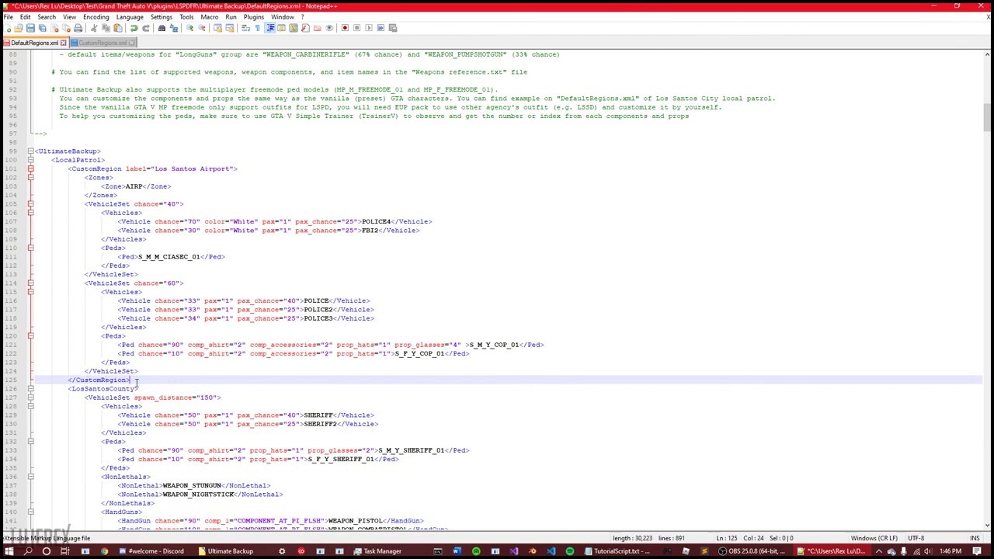
{"action": "scroll", "coordinate": [216, 355], "scroll_direction": "down", "scroll_amount": 3}
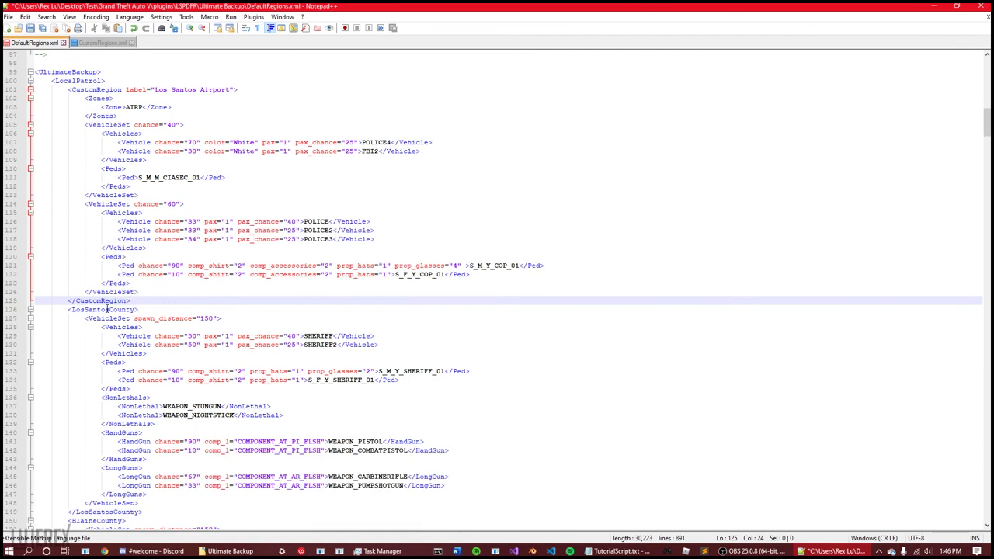
{"action": "scroll", "coordinate": [181, 298], "scroll_direction": "up", "scroll_amount": 11}
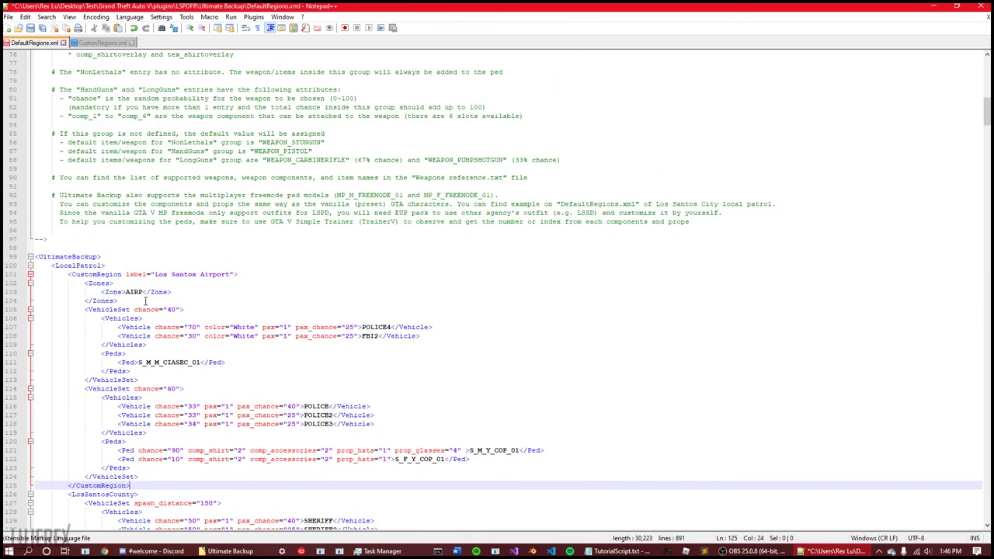
{"action": "scroll", "coordinate": [181, 298], "scroll_direction": "up", "scroll_amount": 16}
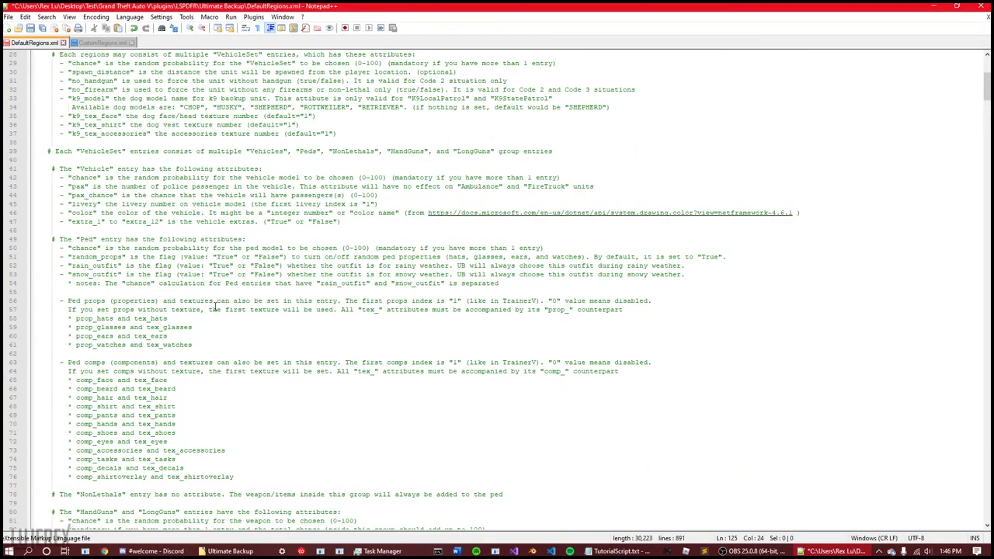
{"action": "scroll", "coordinate": [218, 305], "scroll_direction": "up", "scroll_amount": 5}
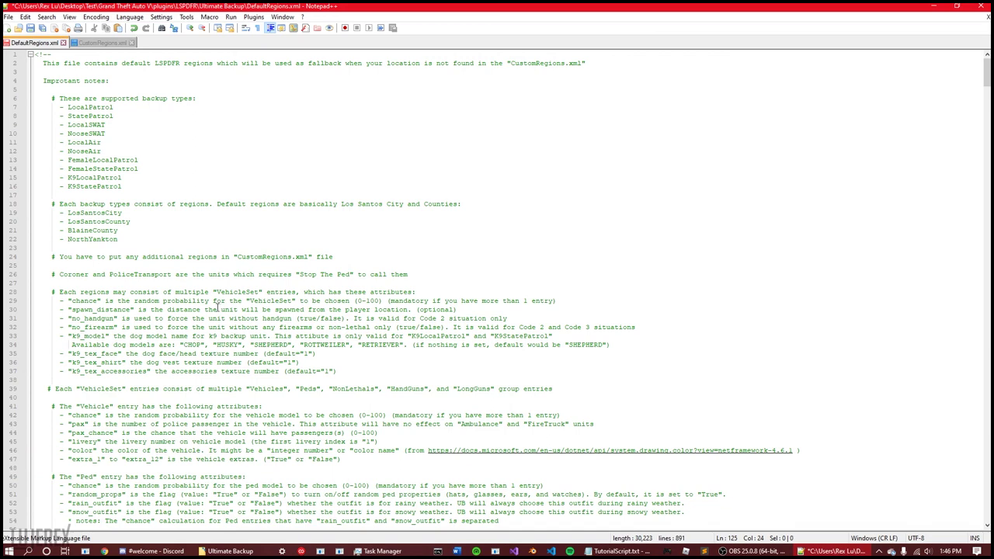
Step: Compare the supported backup types listed in DefaultRegions.xml with the LocalPatrol and StatePatrol sections of CustomRegions.xml
{"action": "left_click_drag", "start_coordinate": [120, 186], "coordinate": [26, 102]}
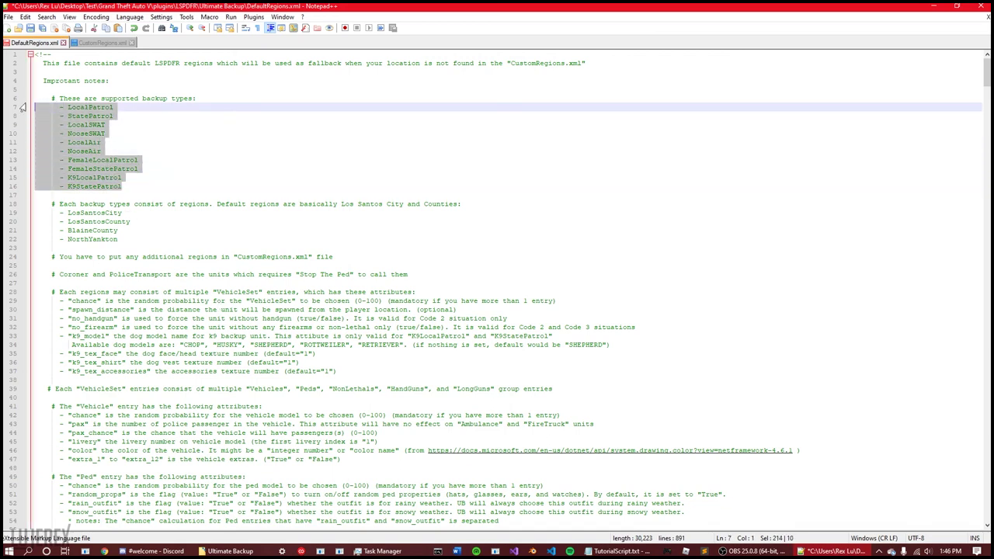
{"action": "left_click", "coordinate": [88, 43]}
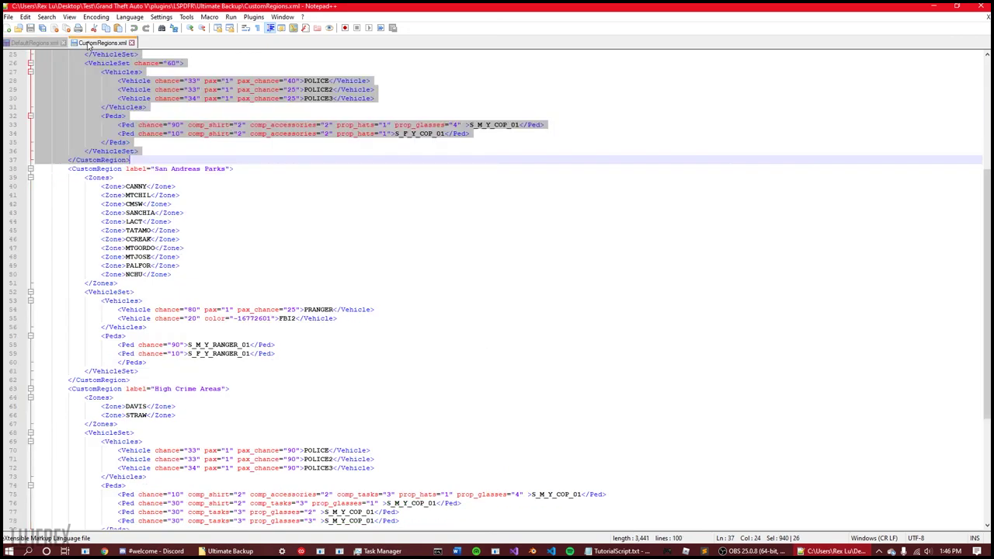
{"action": "scroll", "coordinate": [225, 229], "scroll_direction": "up", "scroll_amount": 6}
{"action": "scroll", "coordinate": [227, 230], "scroll_direction": "up", "scroll_amount": 2}
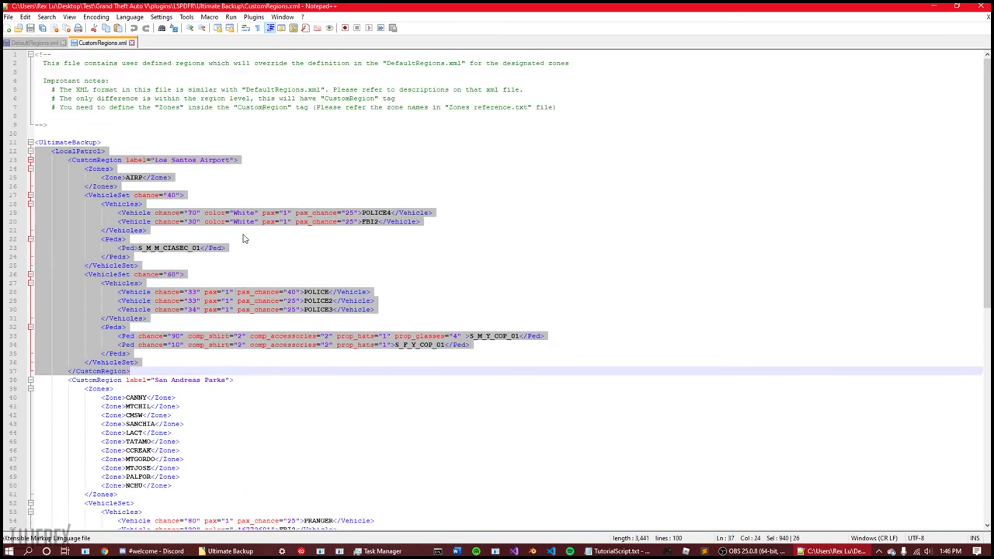
{"action": "left_click", "coordinate": [192, 170]}
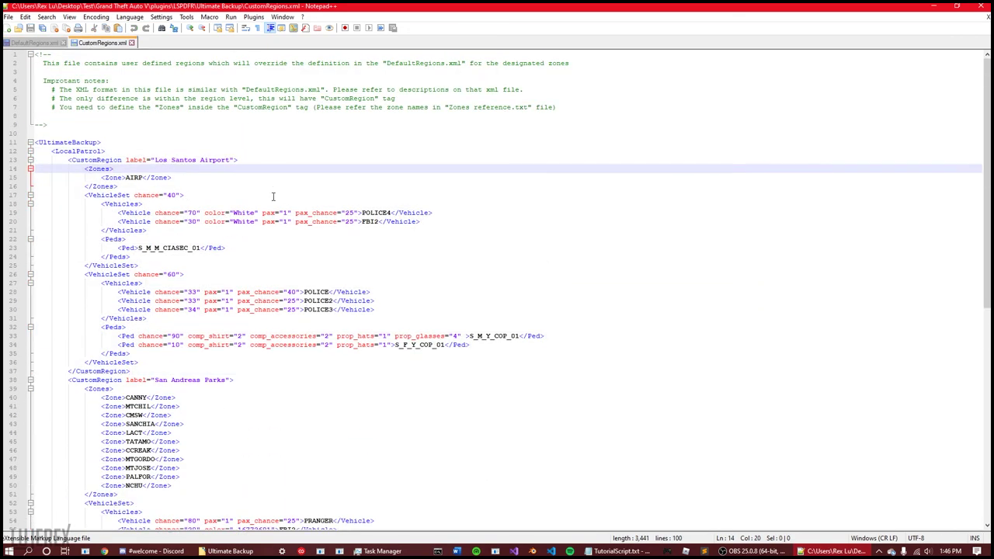
{"action": "scroll", "coordinate": [273, 197], "scroll_direction": "down", "scroll_amount": 13}
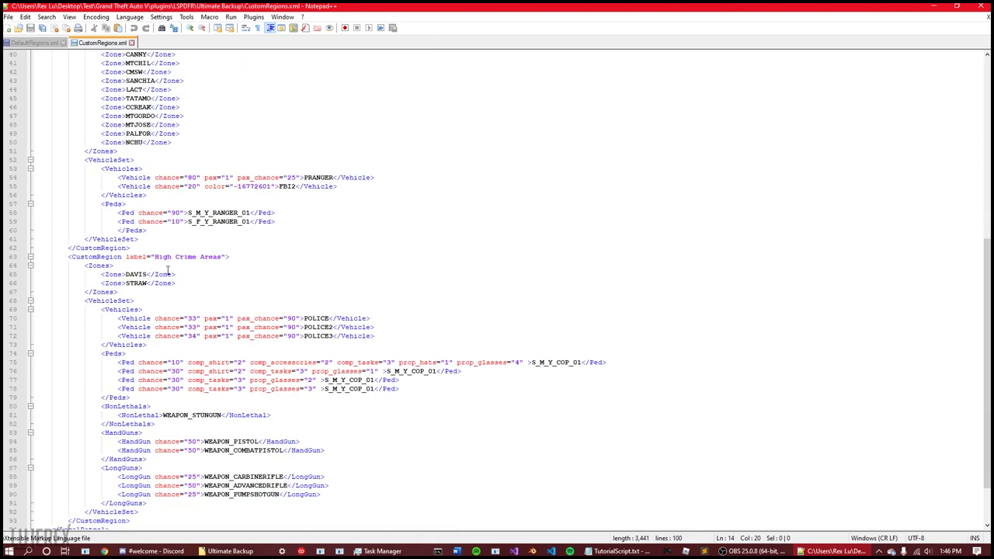
{"action": "scroll", "coordinate": [226, 327], "scroll_direction": "down", "scroll_amount": 3}
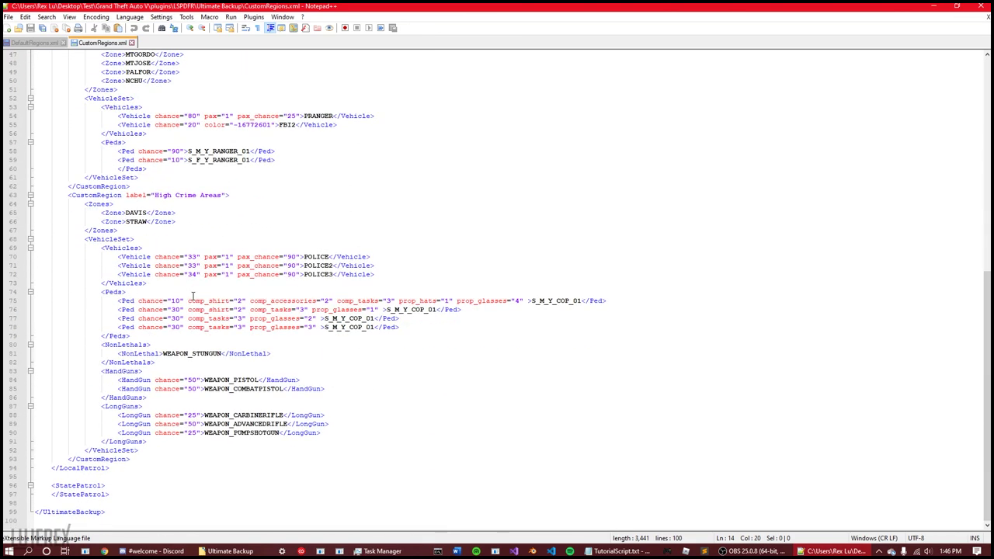
{"action": "left_click", "coordinate": [110, 487]}
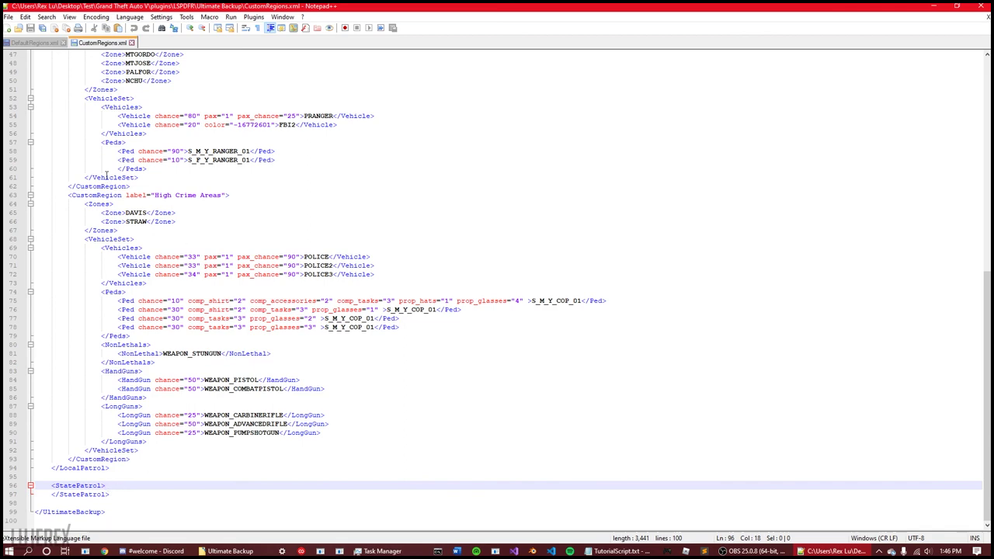
Step: Return to DefaultRegions.xml and close the editor without saving the changes, leaving the Ultimate Backup folder open
{"action": "left_click", "coordinate": [35, 44]}
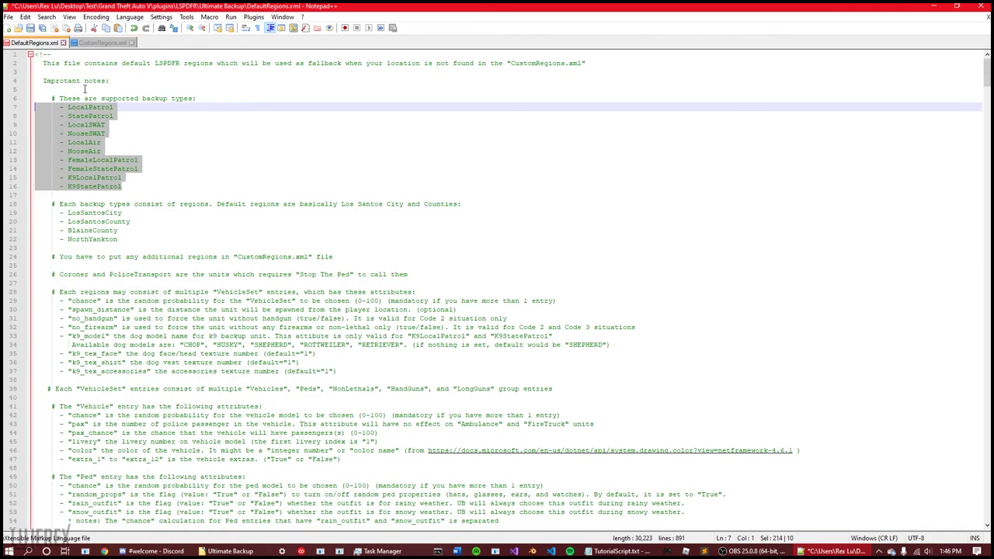
{"action": "left_click", "coordinate": [214, 194]}
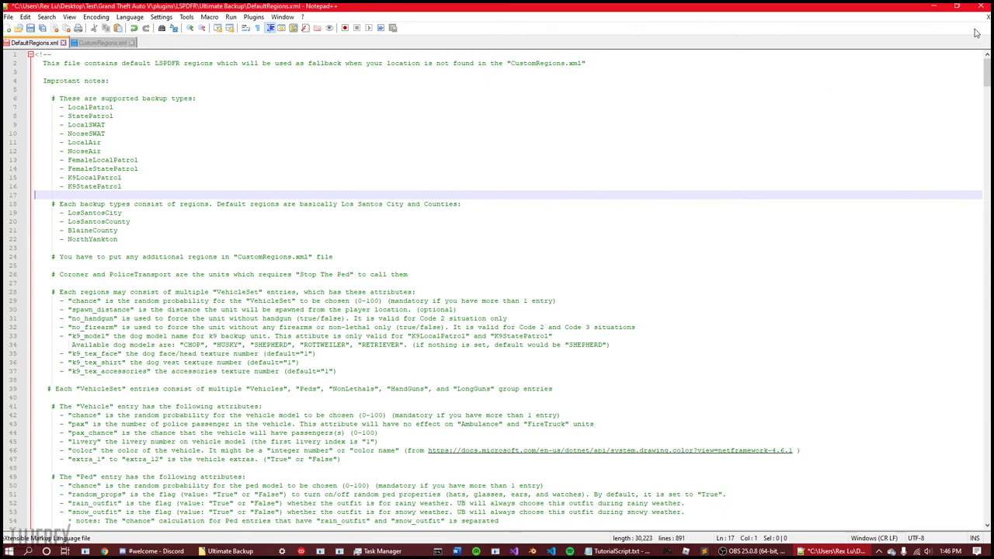
{"action": "left_click", "coordinate": [987, 6]}
{"action": "left_click_drag", "start_coordinate": [373, 278], "coordinate": [350, 330]}
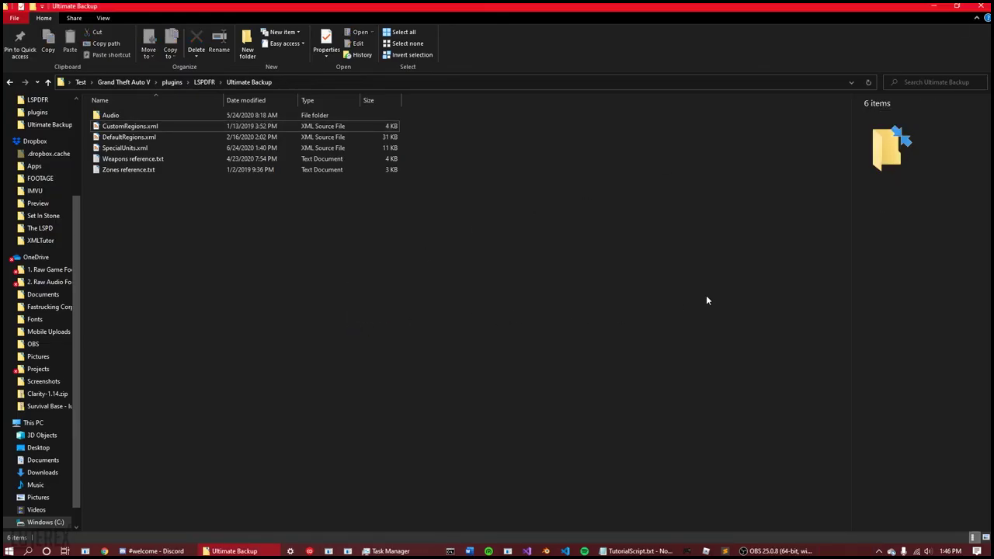